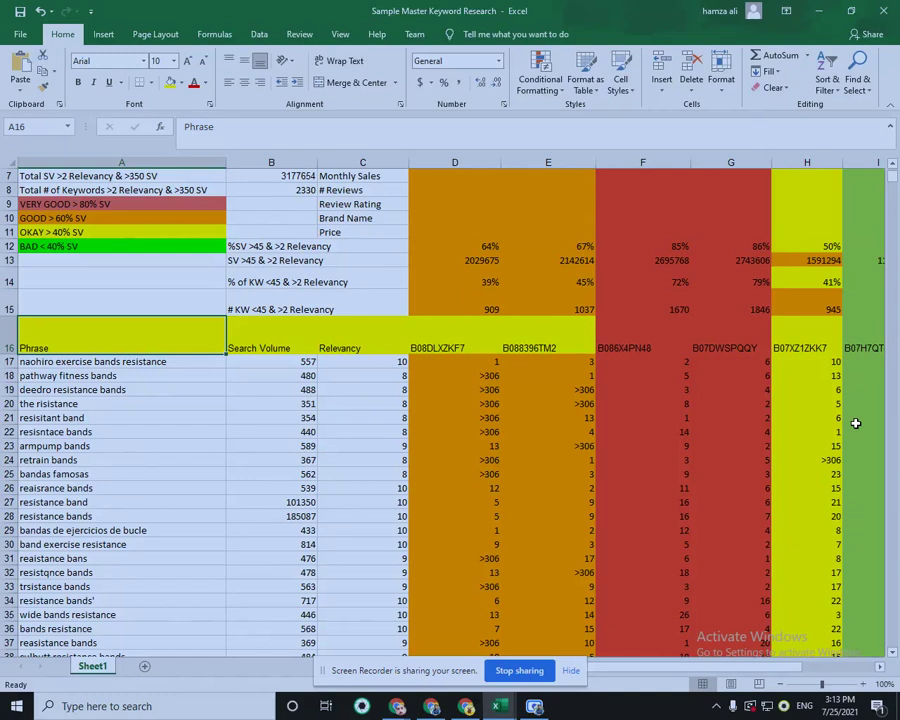
Review the phrases and search volumes in the sample keyword sheet, and switch to the Amazon coffee grinder Xray results in Chrome.
click(234, 391)
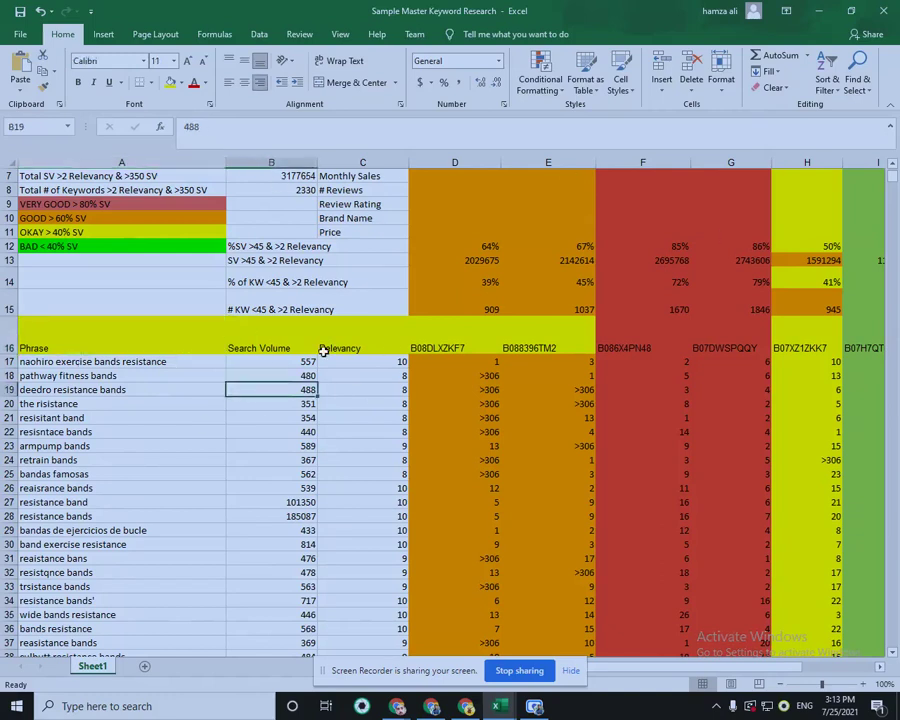
click(126, 350)
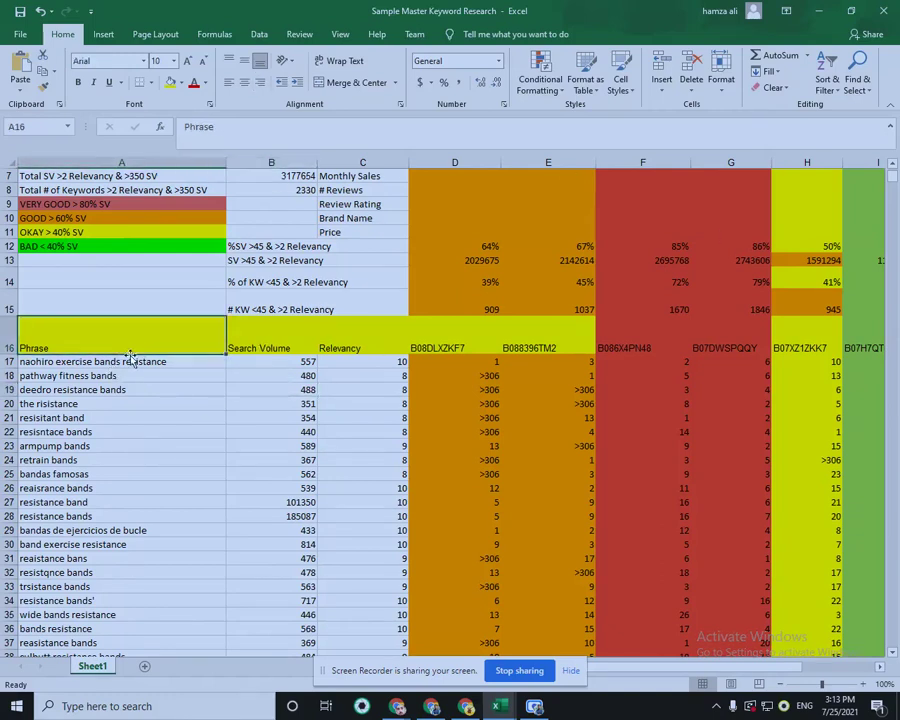
click(148, 361)
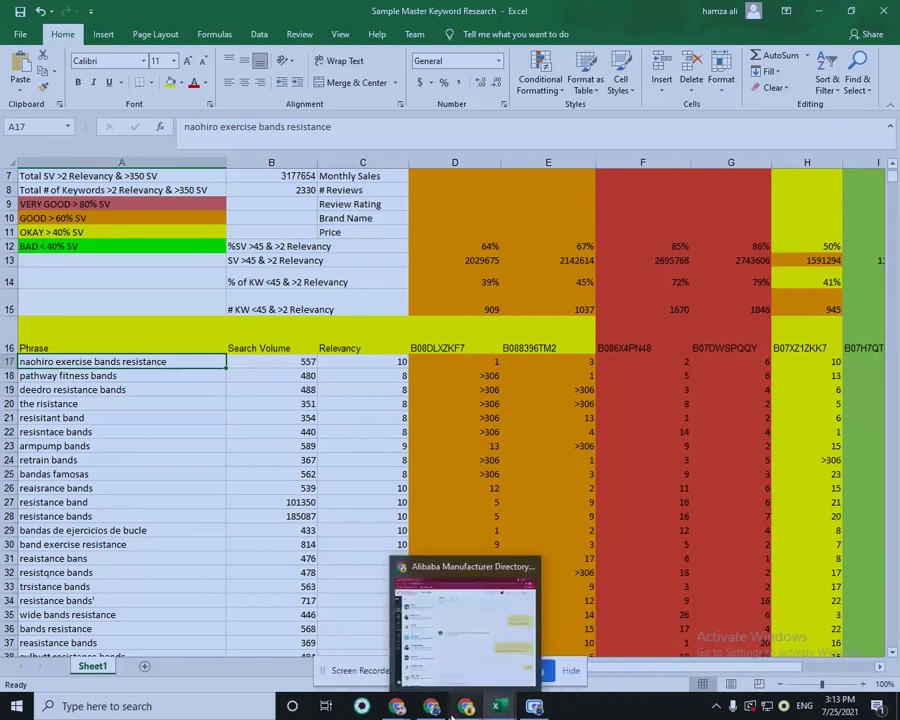
mouse_move(428, 712)
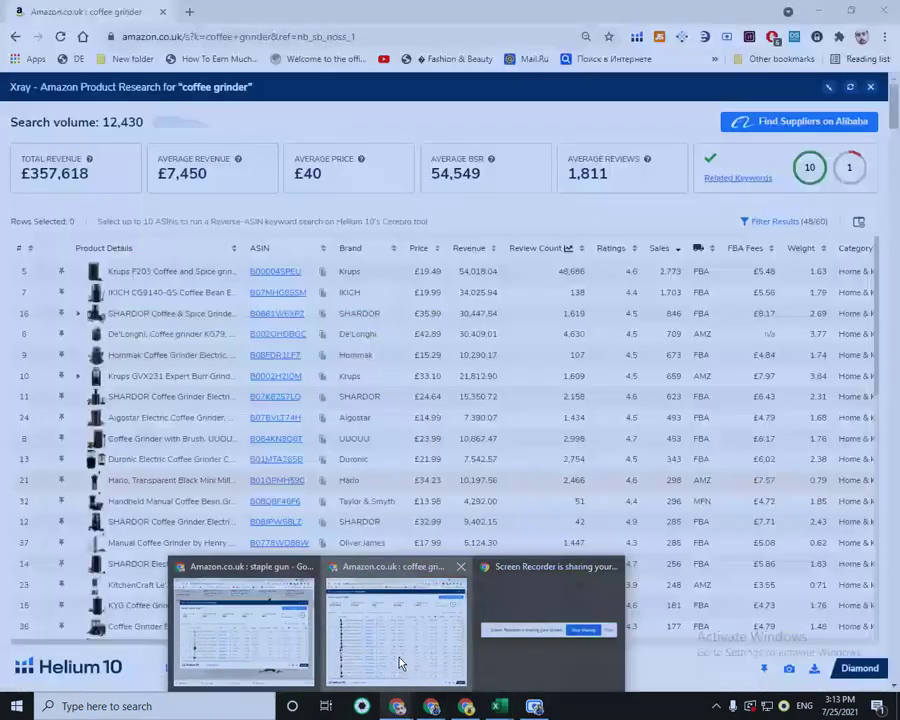
click(399, 663)
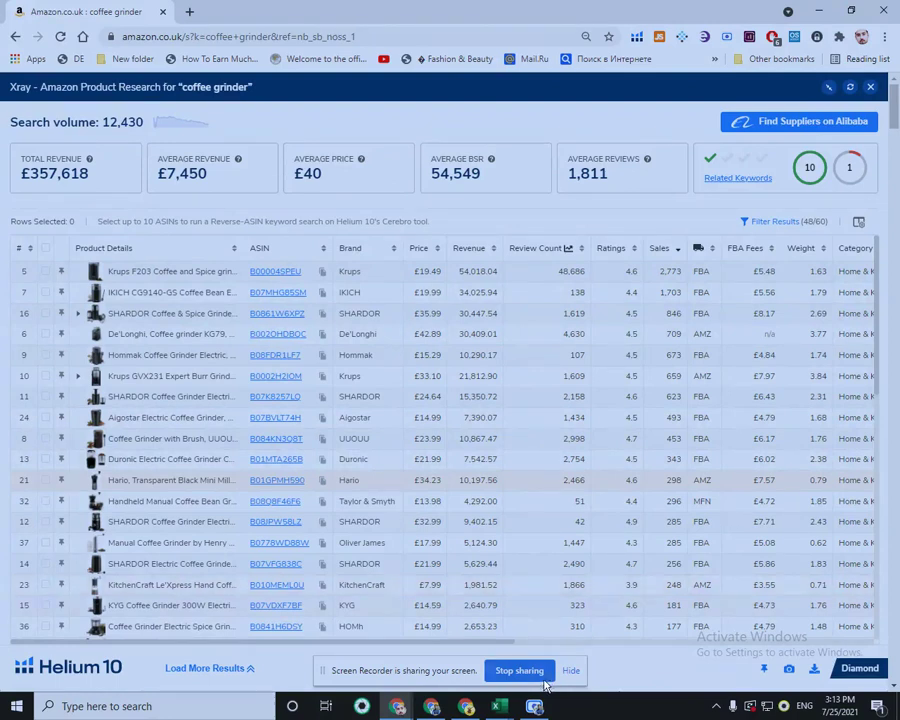
Return to the Sample Master Keyword Research workbook in Excel and examine its total search volume, keyword count and phrase list.
mouse_move(500, 707)
click(565, 630)
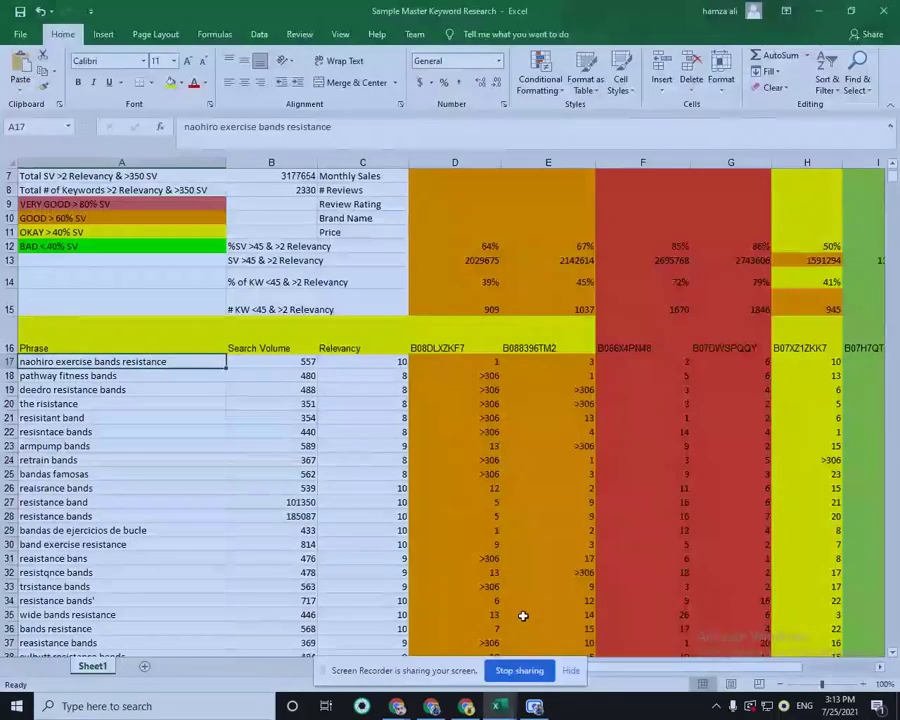
scroll(150, 375, down, 1)
scroll(150, 375, up, 3)
click(145, 293)
scroll(292, 297, down, 1)
click(296, 284)
click(300, 296)
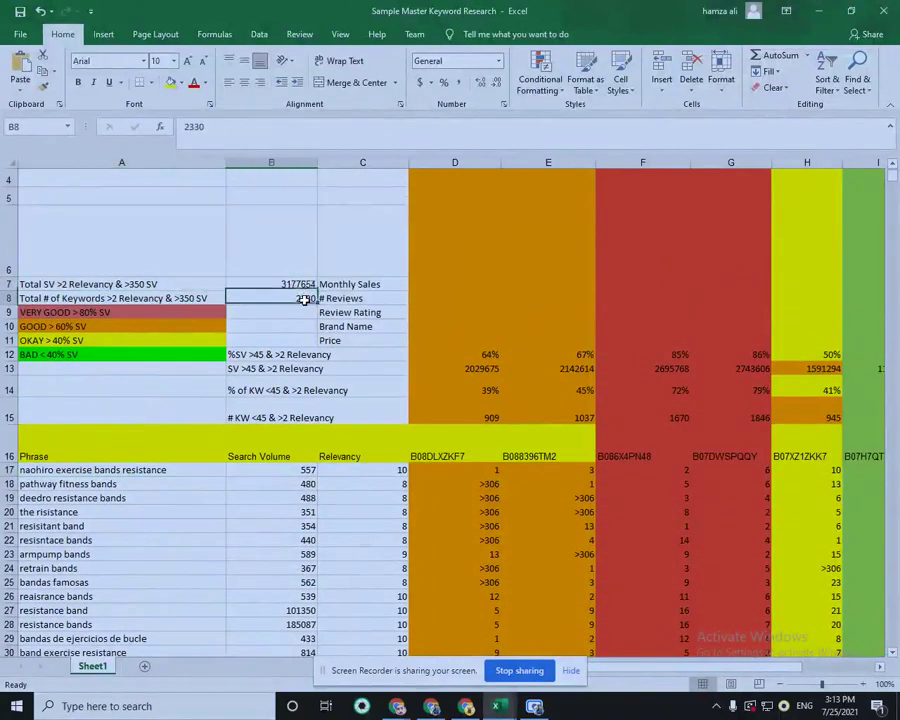
scroll(141, 506, down, 2)
click(161, 375)
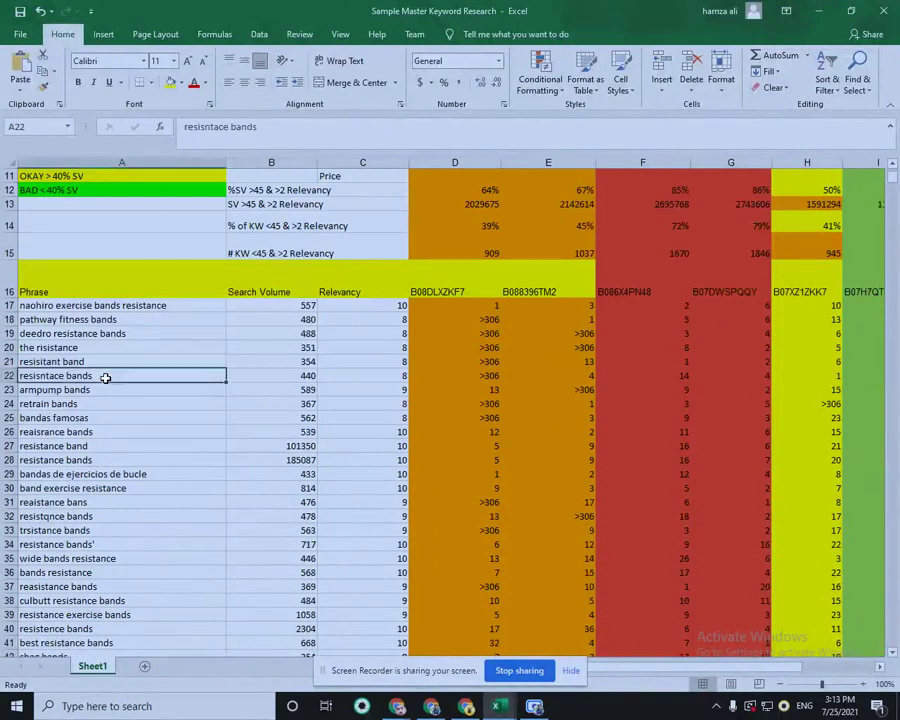
scroll(230, 386, down, 2)
scroll(230, 386, up, 5)
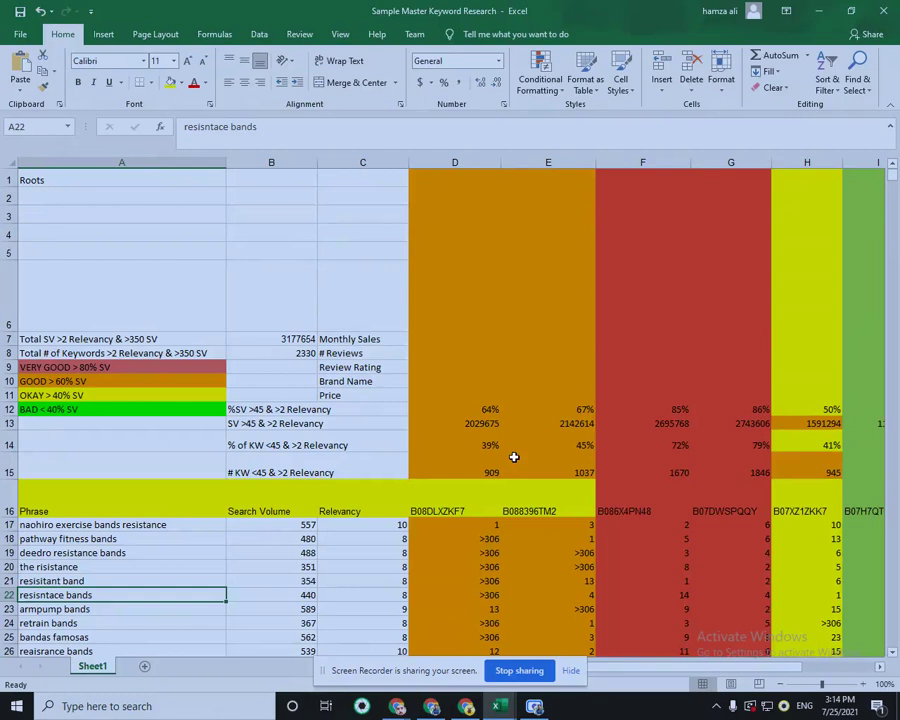
Examine the competitor ASINs' search-volume summary rows and the colour-coded rating legend in the sample workbook.
mouse_move(498, 704)
click(434, 614)
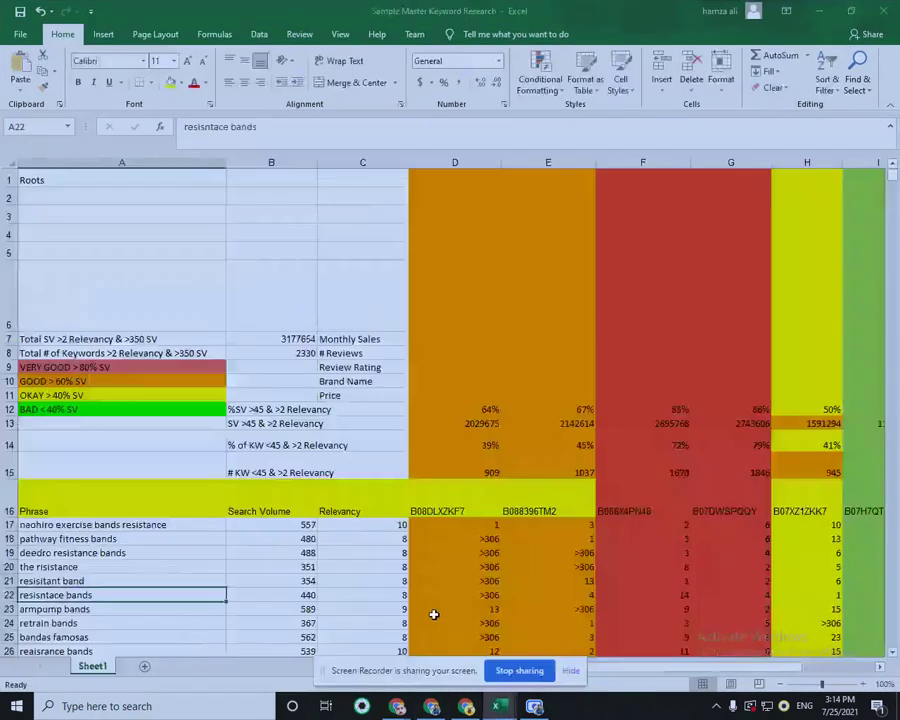
click(516, 660)
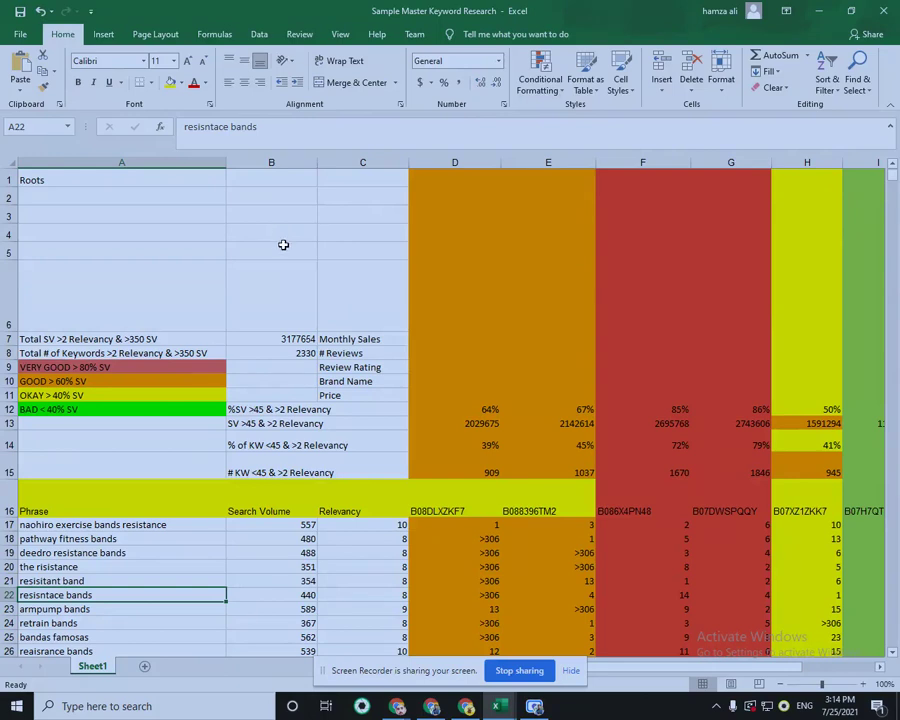
scroll(405, 335, down, 1)
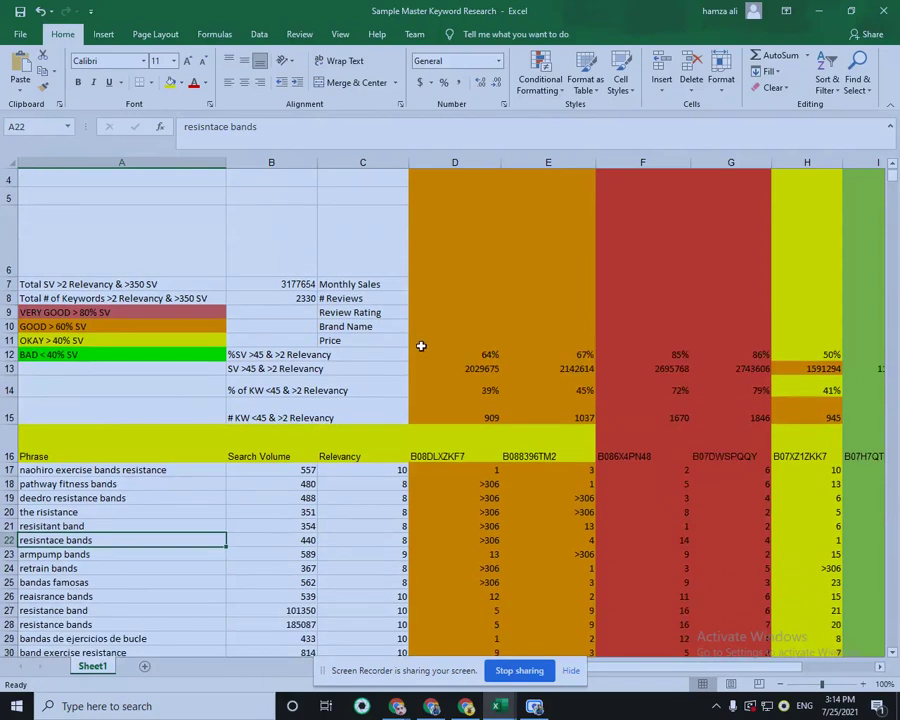
click(621, 316)
click(471, 366)
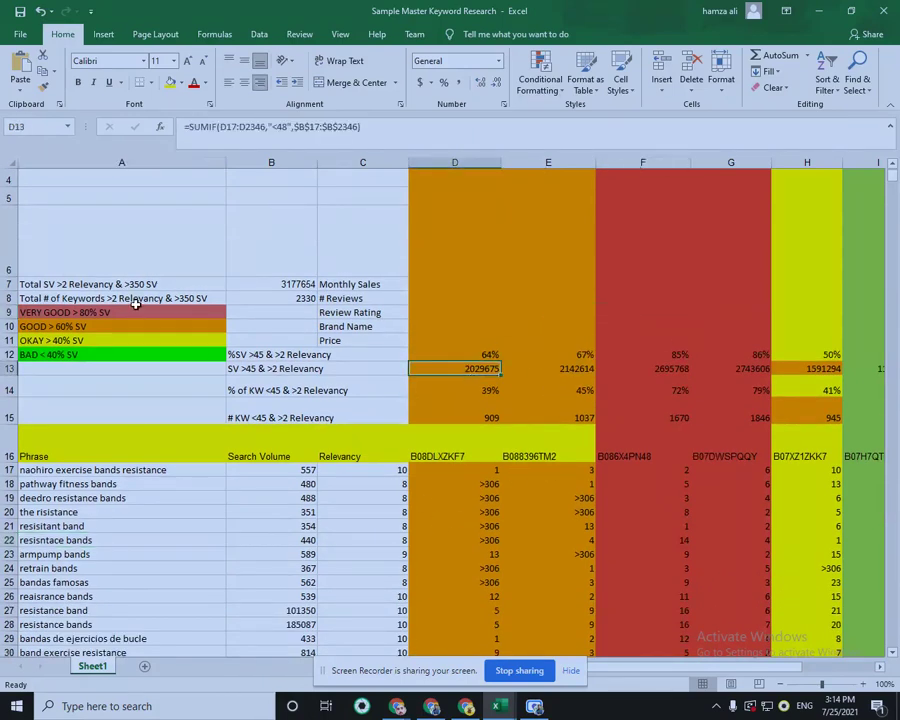
click(100, 312)
In the UK_AMAZON_Cerebro_B00004SPEU workbook, delete the Cerebro IQ Score and Search Volume Trend (30 days) columns.
mouse_move(497, 700)
click(406, 639)
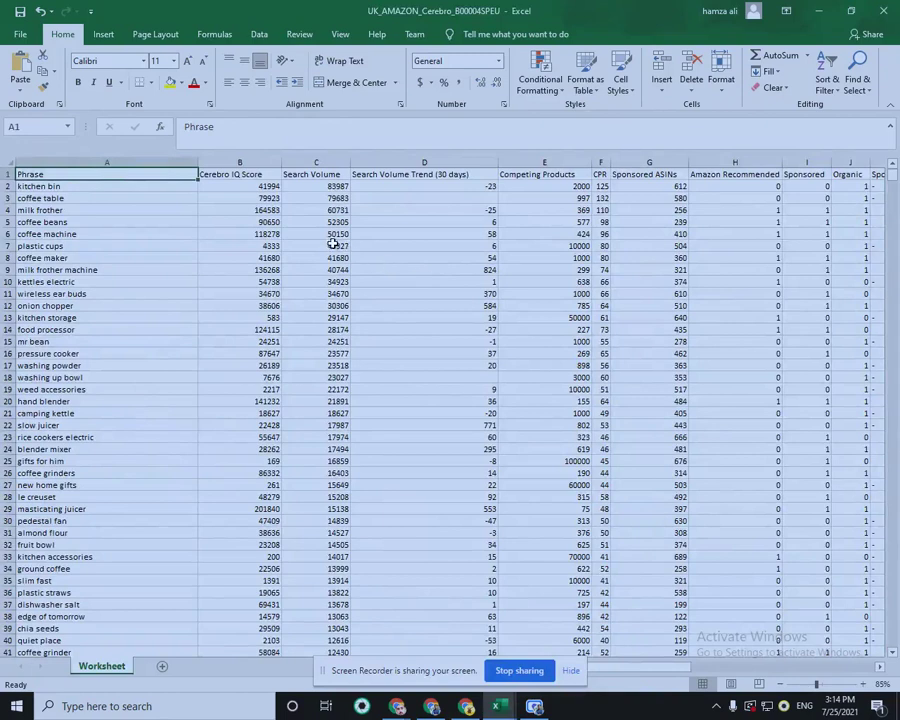
right_click(260, 163)
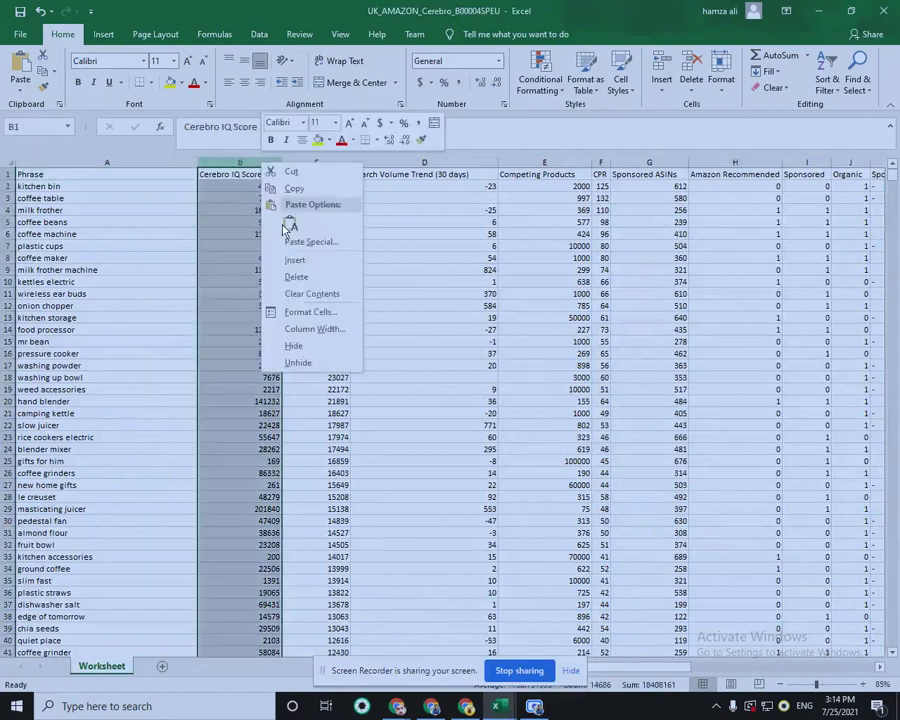
click(284, 275)
click(330, 163)
right_click(325, 163)
click(350, 332)
drag(360, 162, 371, 162)
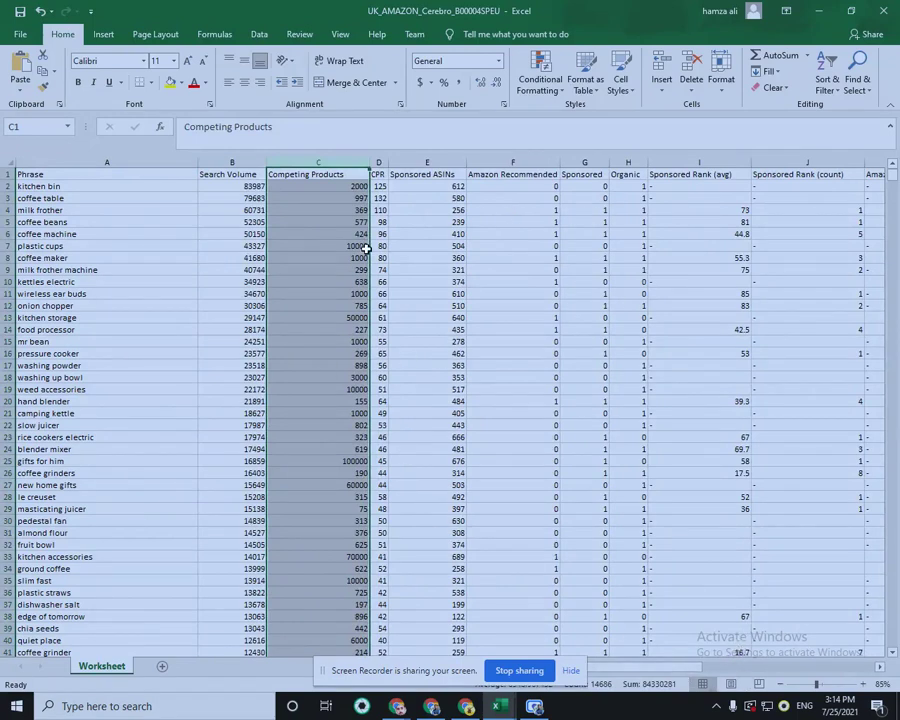
click(379, 170)
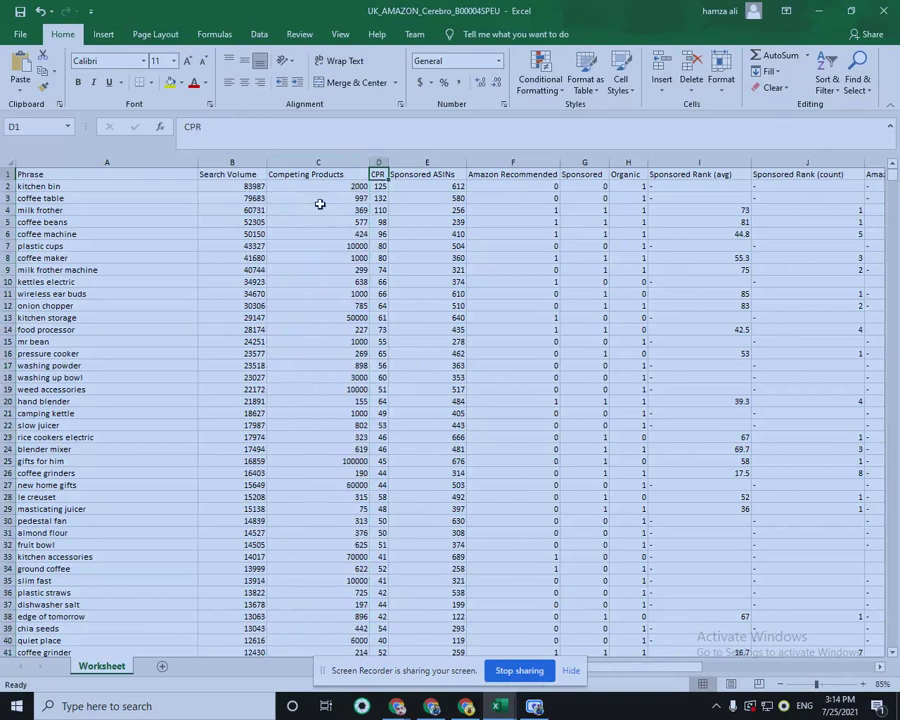
Check the column layout of the keyword table in the Sample Master Keyword Research workbook.
mouse_move(499, 706)
click(570, 615)
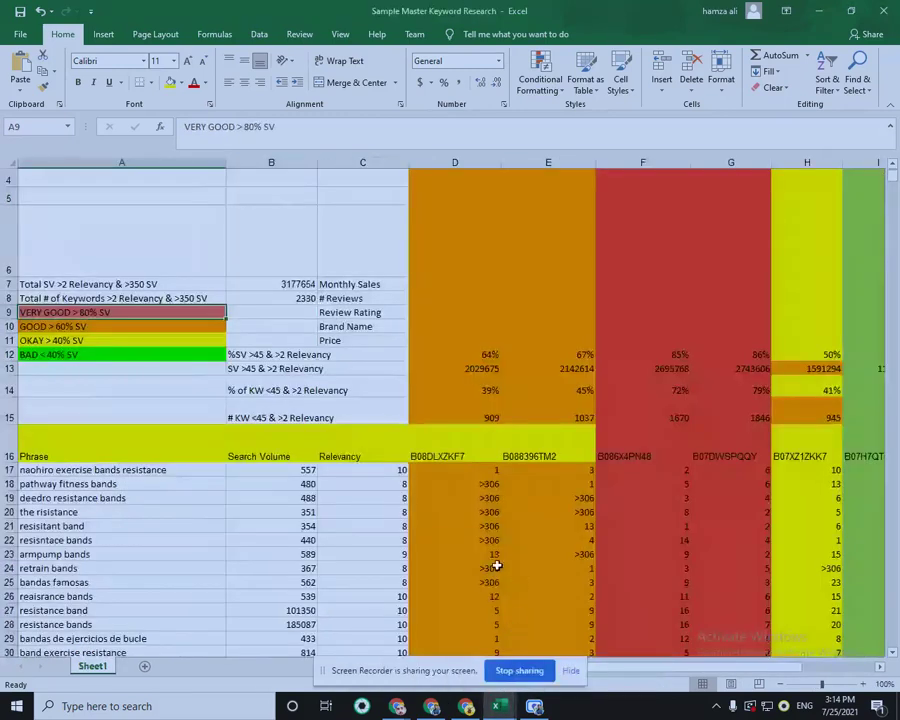
scroll(128, 425, down, 2)
scroll(128, 425, down, 1)
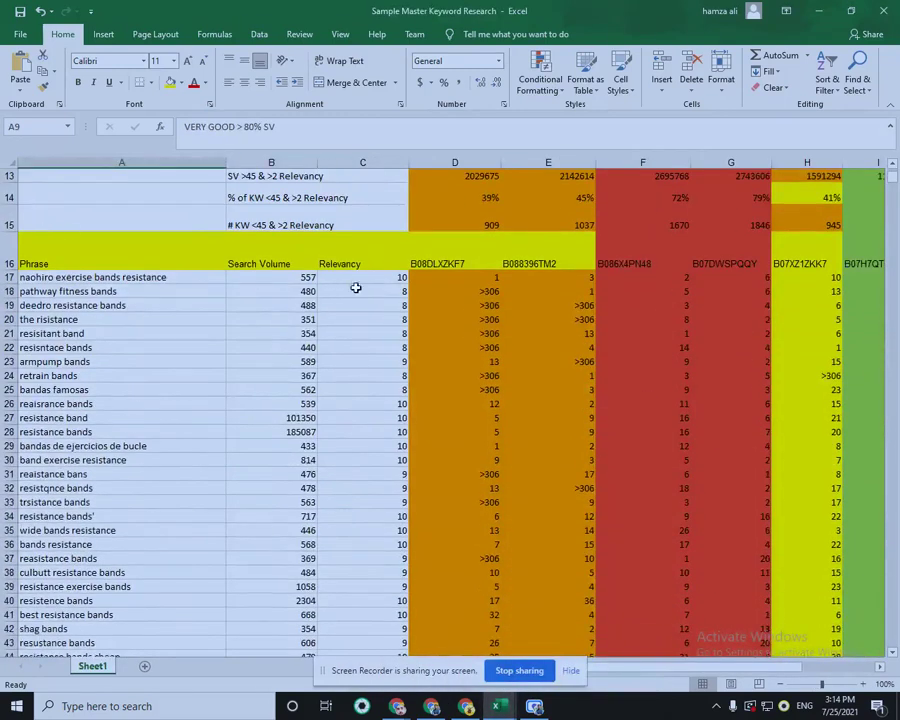
In the Cerebro workbook, delete all columns from Competing Products through Competitor Performance Score, leaving the ASIN columns after Search Volume.
mouse_move(502, 703)
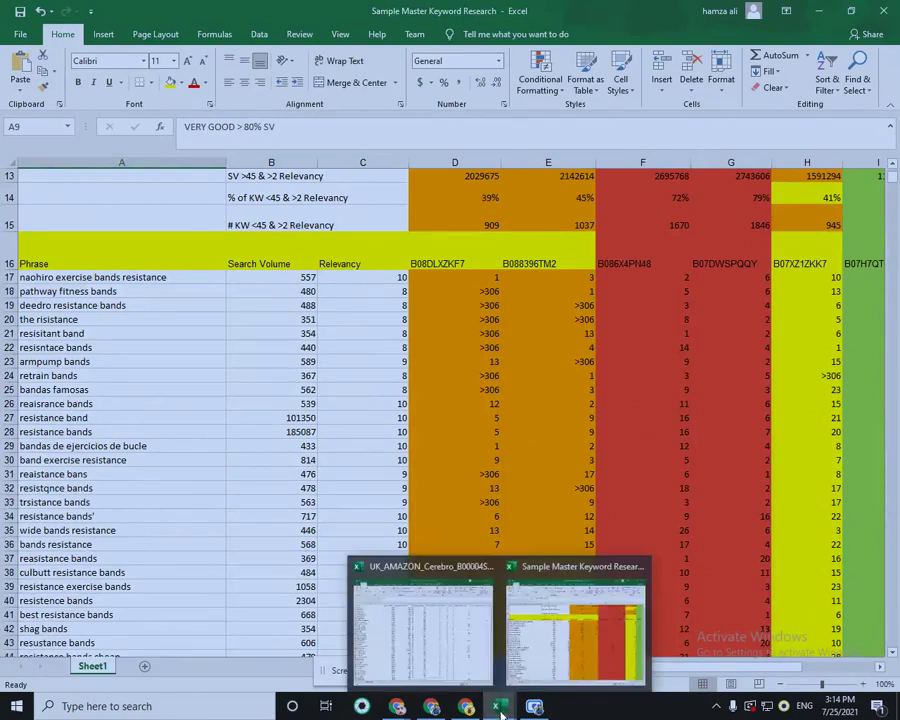
click(462, 645)
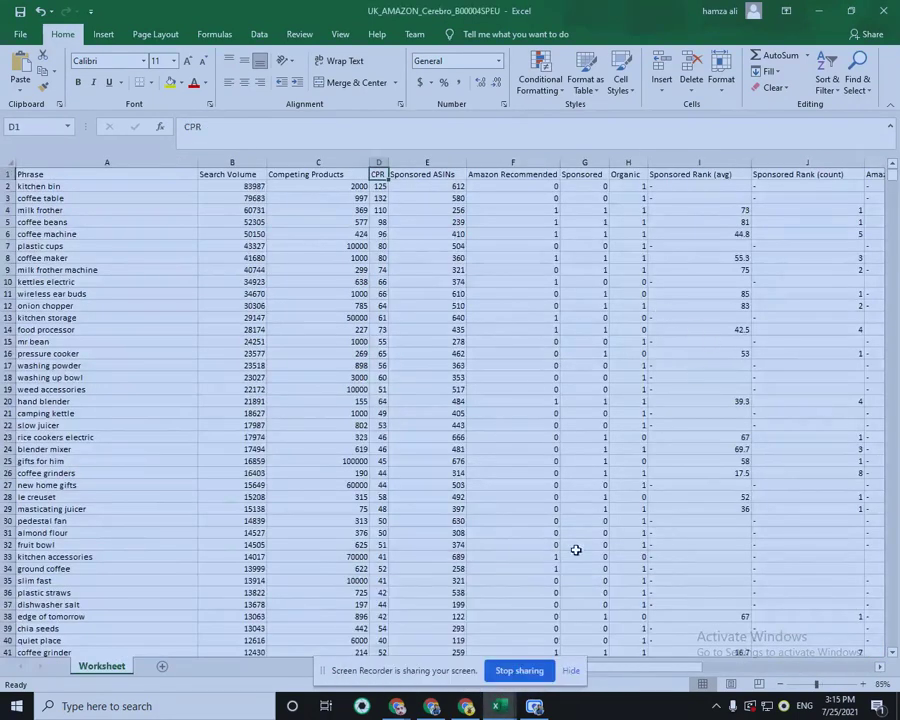
drag(291, 158, 694, 192)
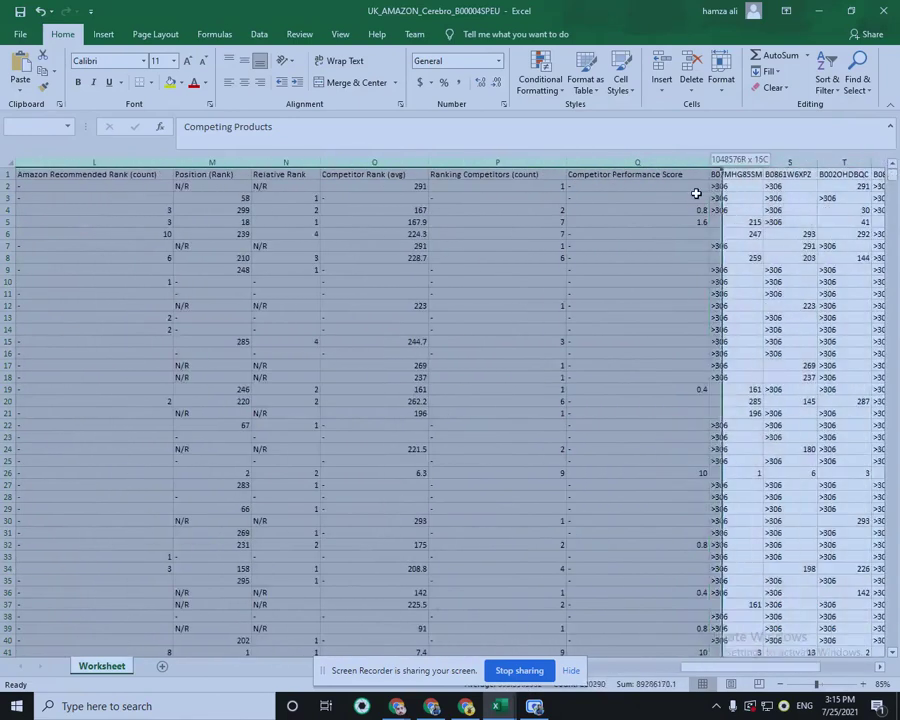
right_click(649, 206)
click(694, 318)
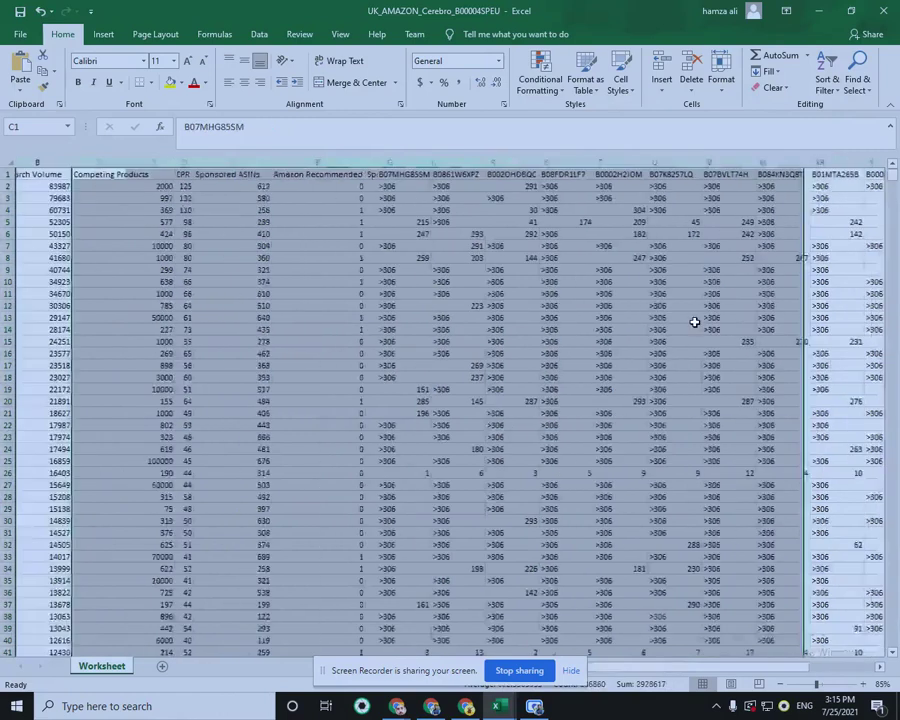
click(385, 365)
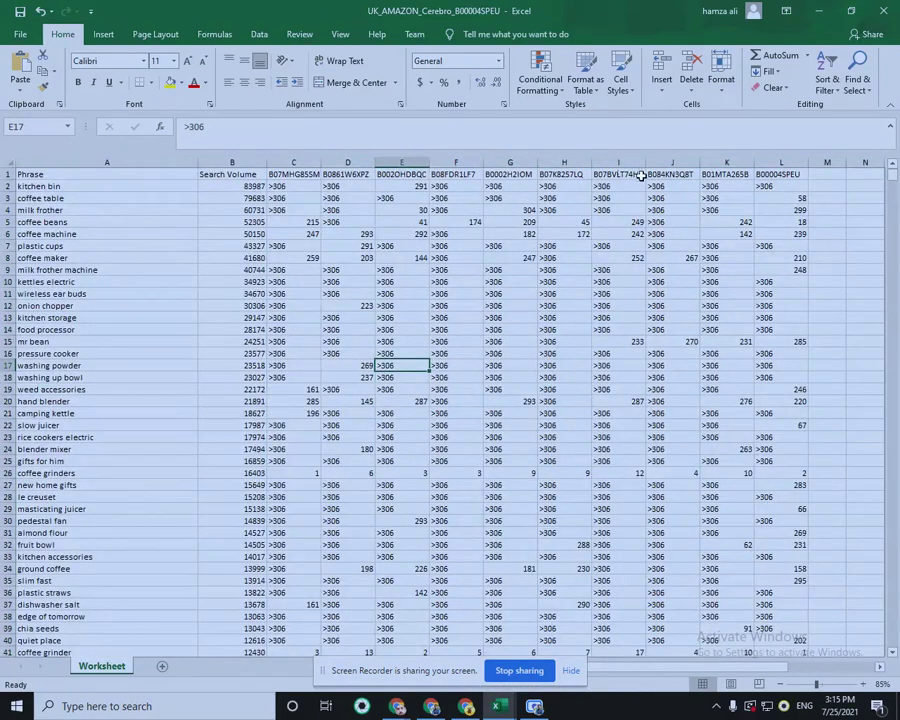
Try to move the B00004SPEU column by pasting it over the B07MHG85SM column, and undo the paste.
click(781, 162)
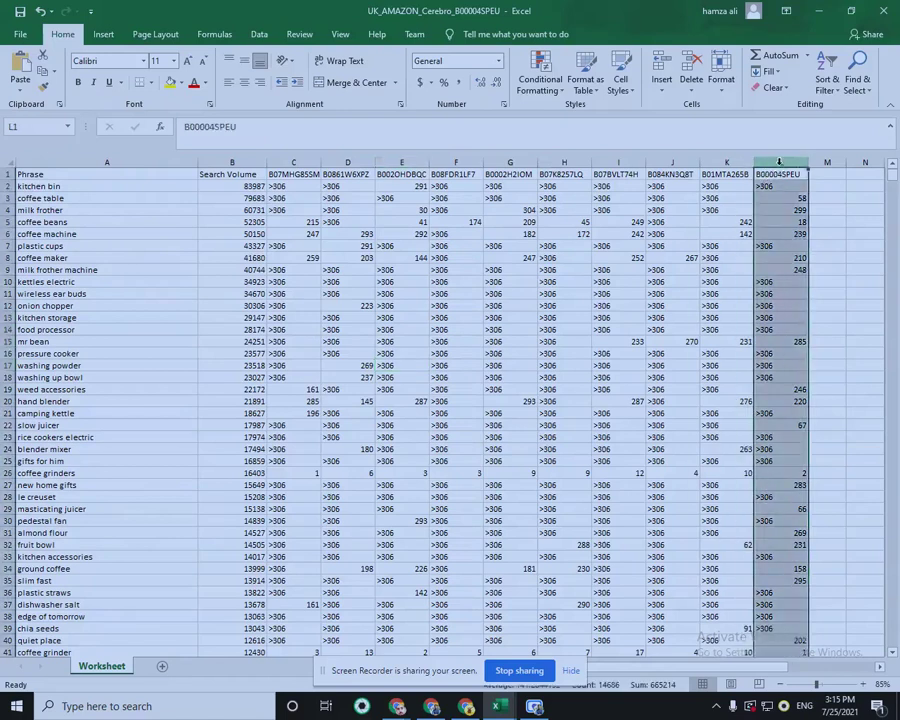
right_click(782, 164)
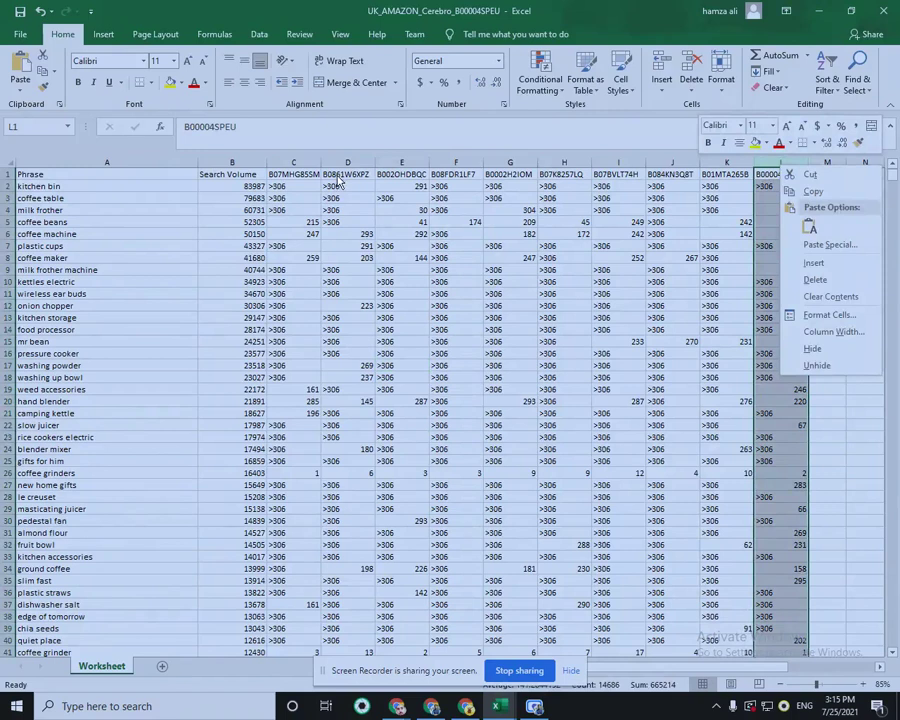
click(813, 191)
click(303, 164)
right_click(303, 164)
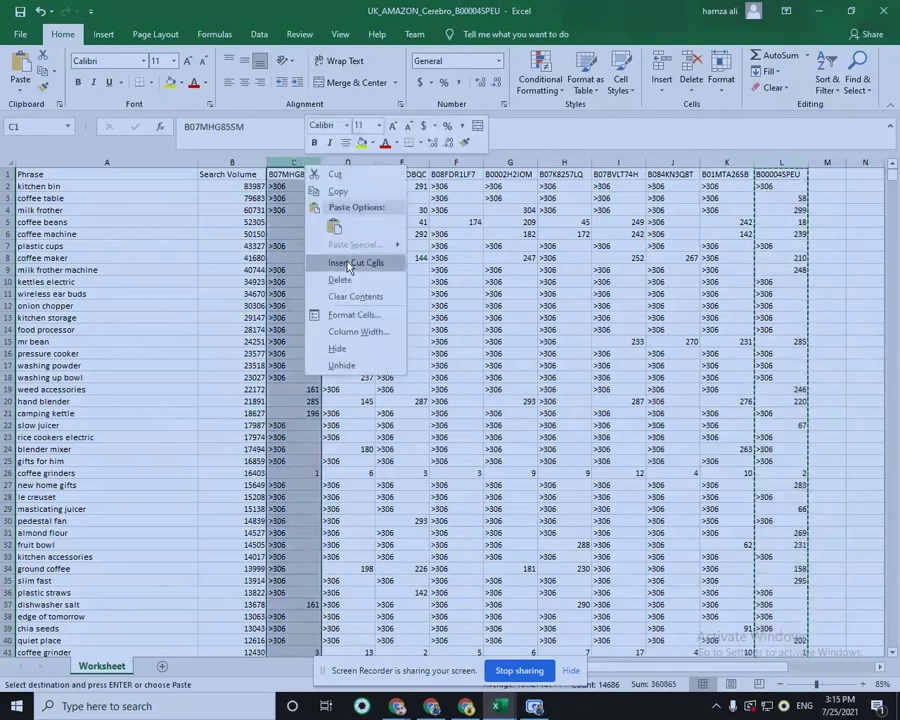
click(333, 224)
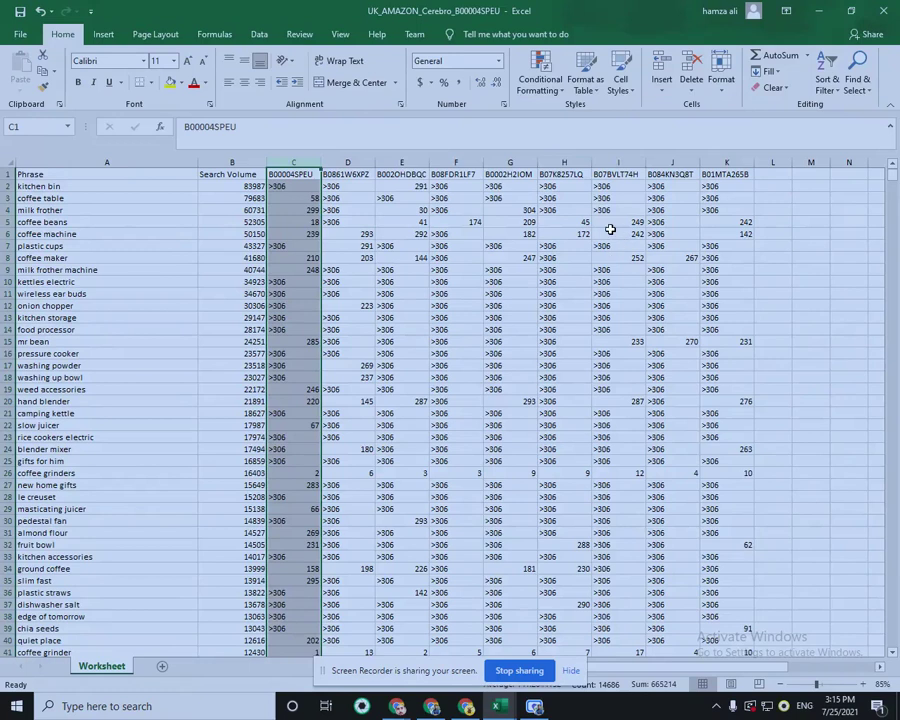
key(ctrl+z)
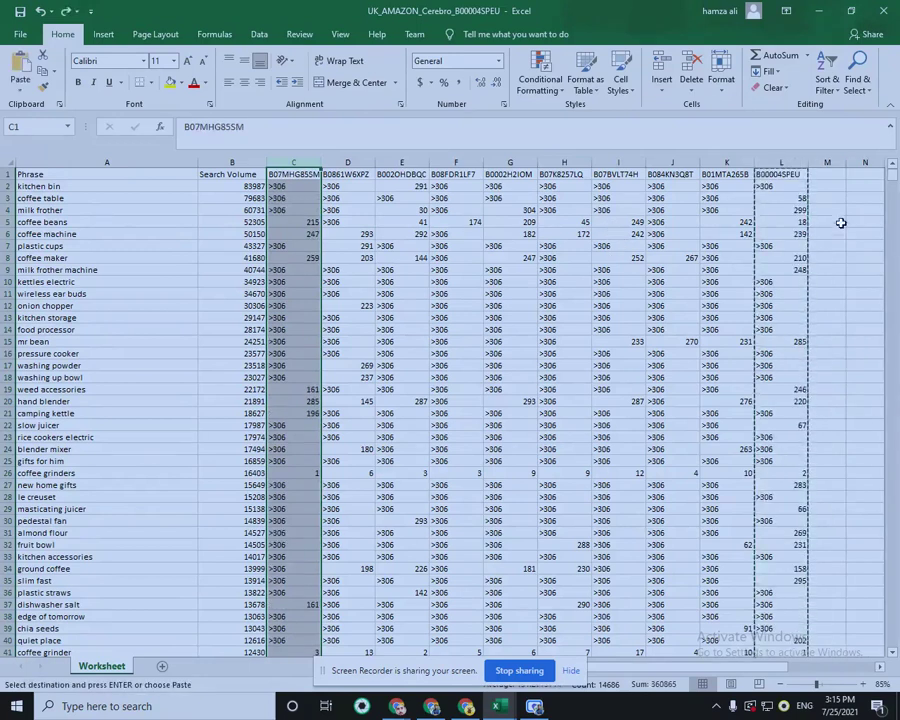
Cut the B00004SPEU column and insert it before the B07MHG85SM column, shifting the other ASIN columns over.
click(862, 243)
right_click(785, 163)
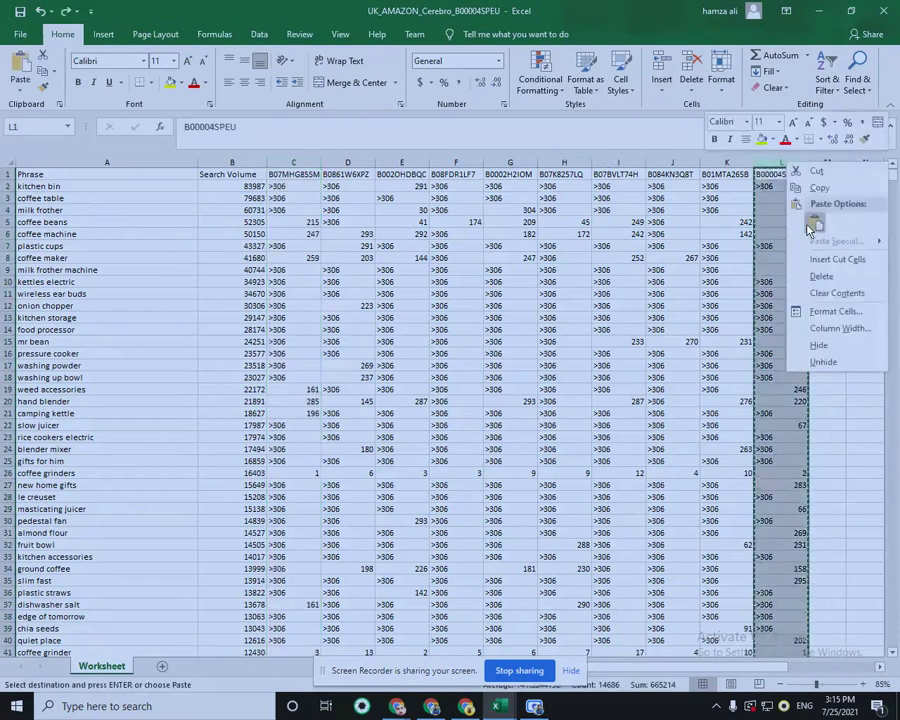
click(815, 188)
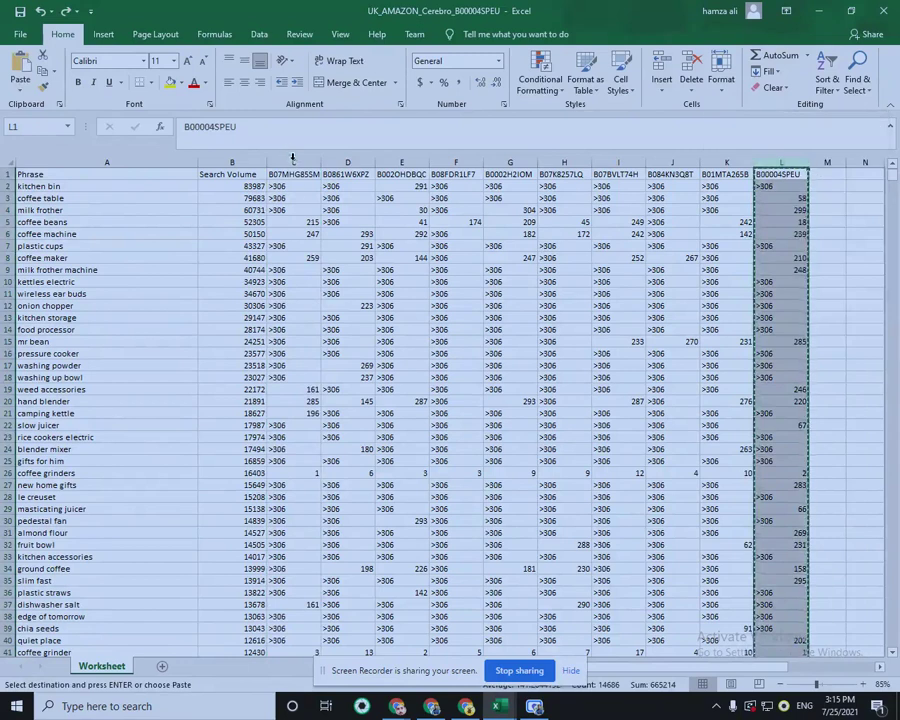
right_click(290, 170)
click(342, 263)
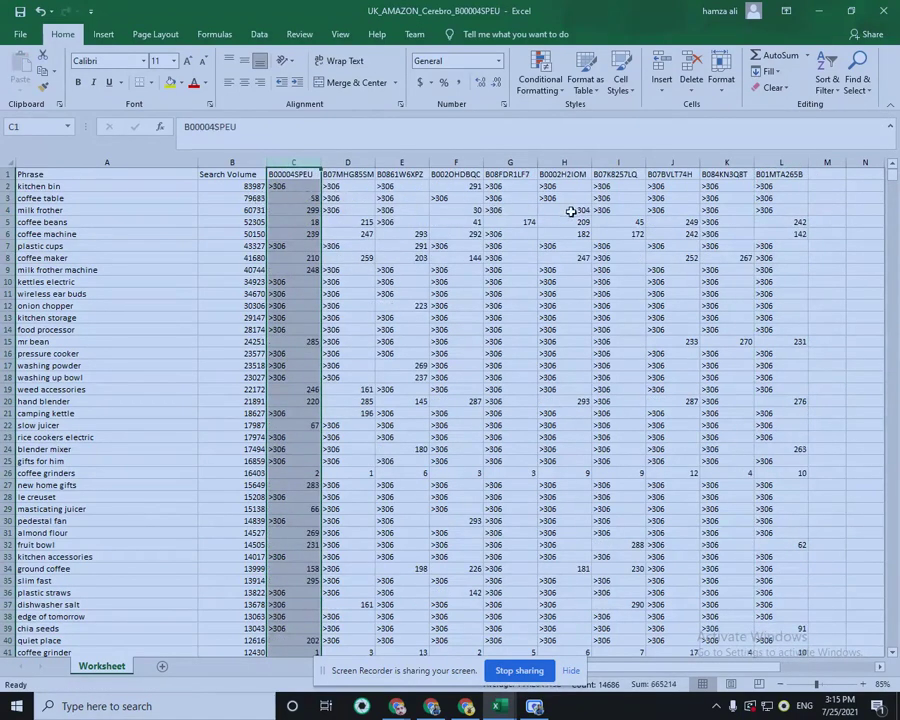
Narrow the Phrase column and insert a new column headed Relevancy between Search Volume and B00004SPEU.
click(169, 277)
drag(197, 162, 126, 163)
right_click(228, 164)
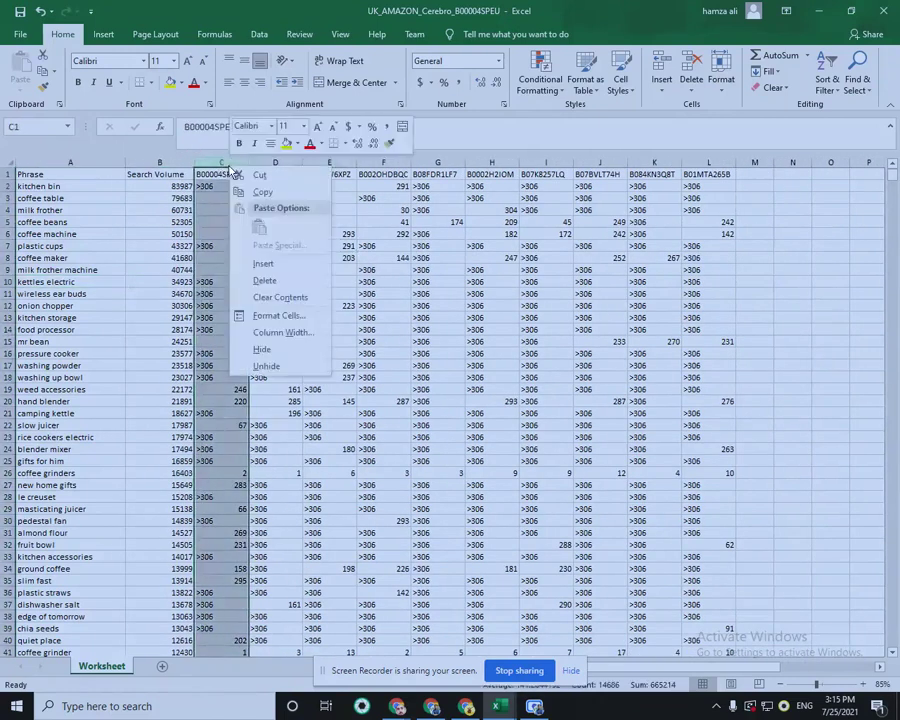
click(264, 258)
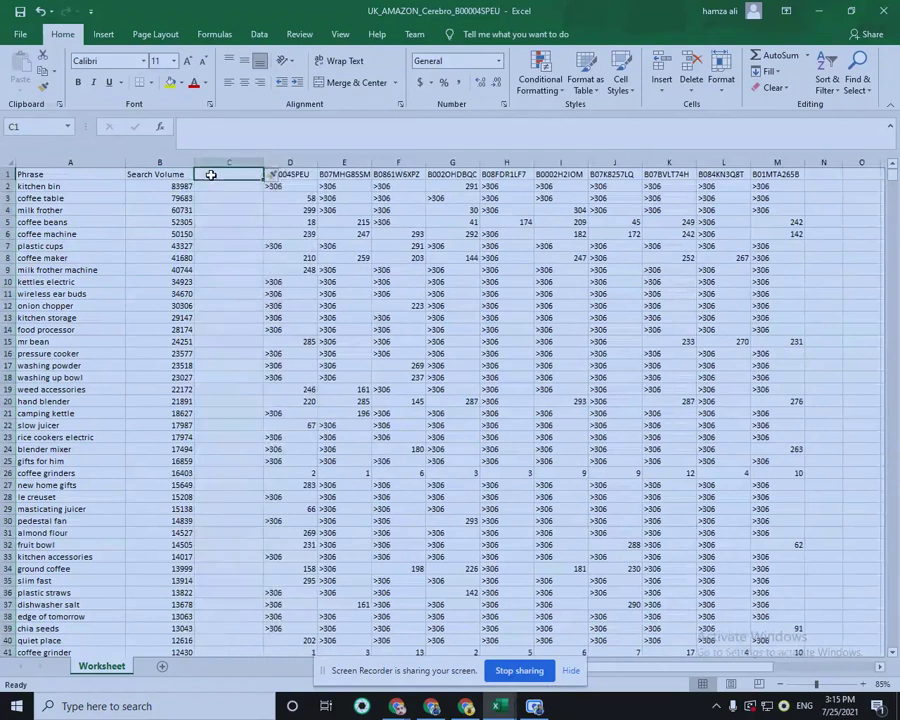
double_click(211, 175)
text(Relevancy)
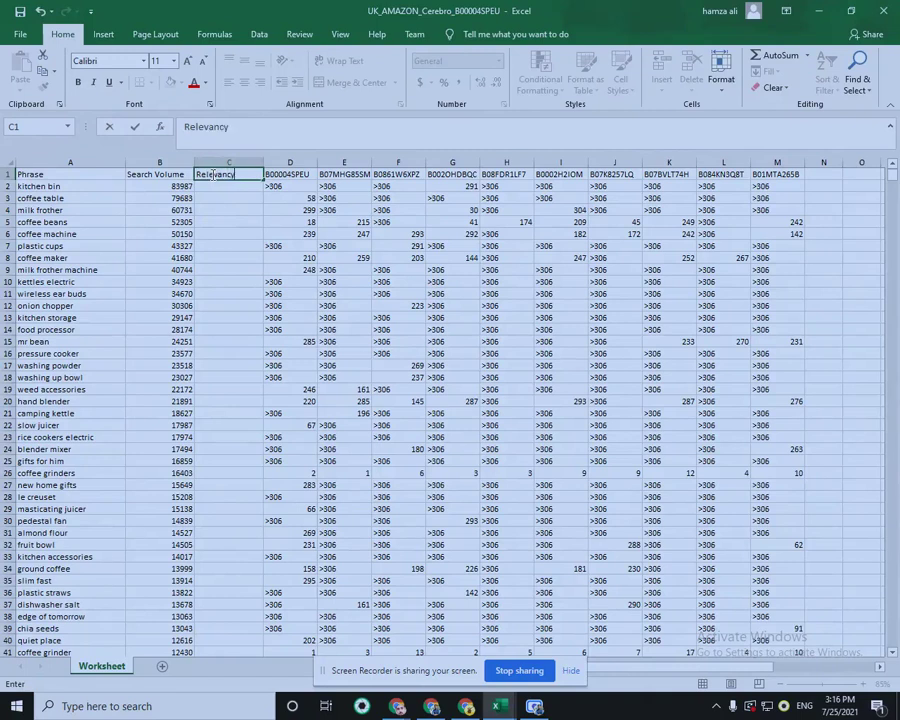
Enter the formula =COUNTIF(D2:M2, "<48") in the first data cell of the Relevancy column.
click(207, 184)
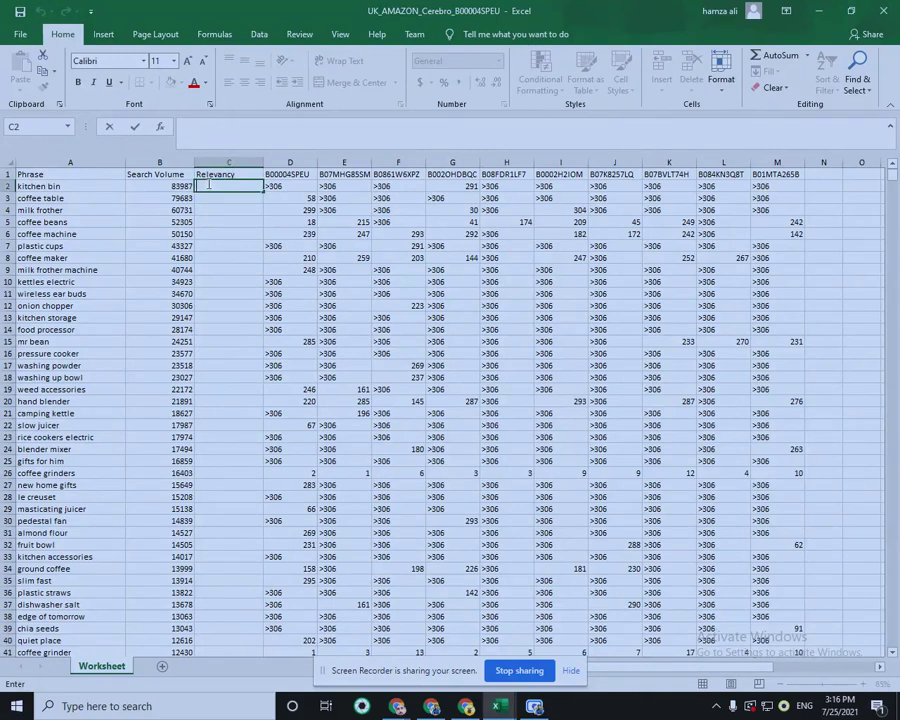
text(=)
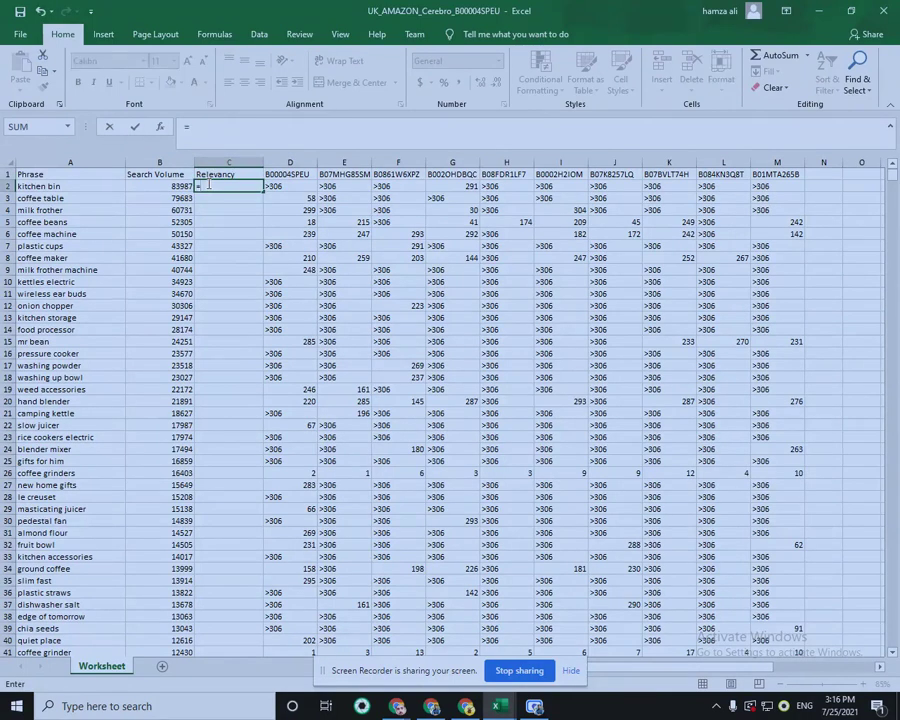
text(countif)
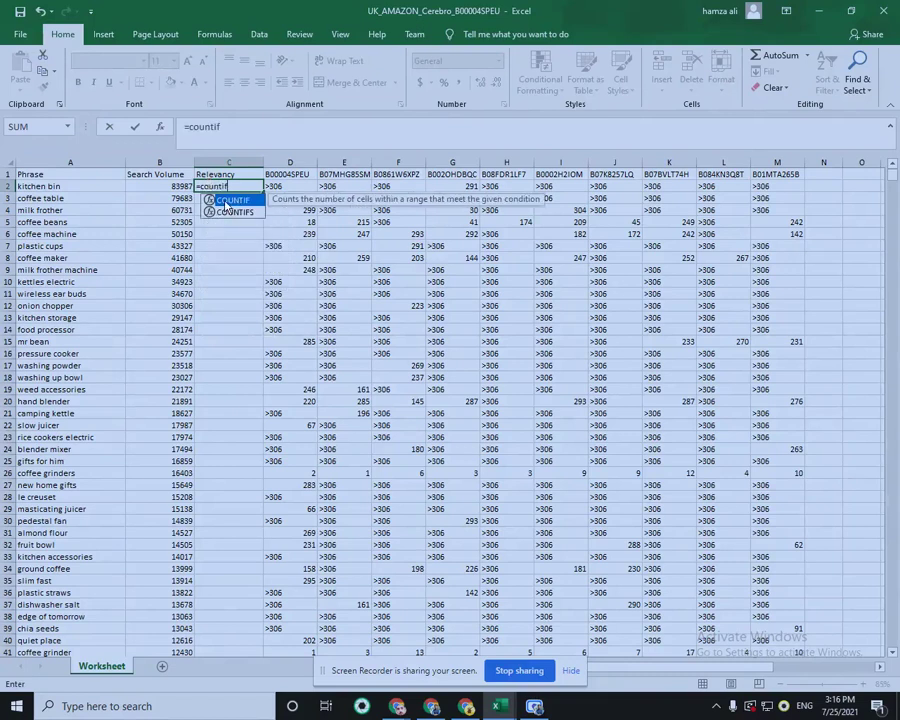
key(Tab)
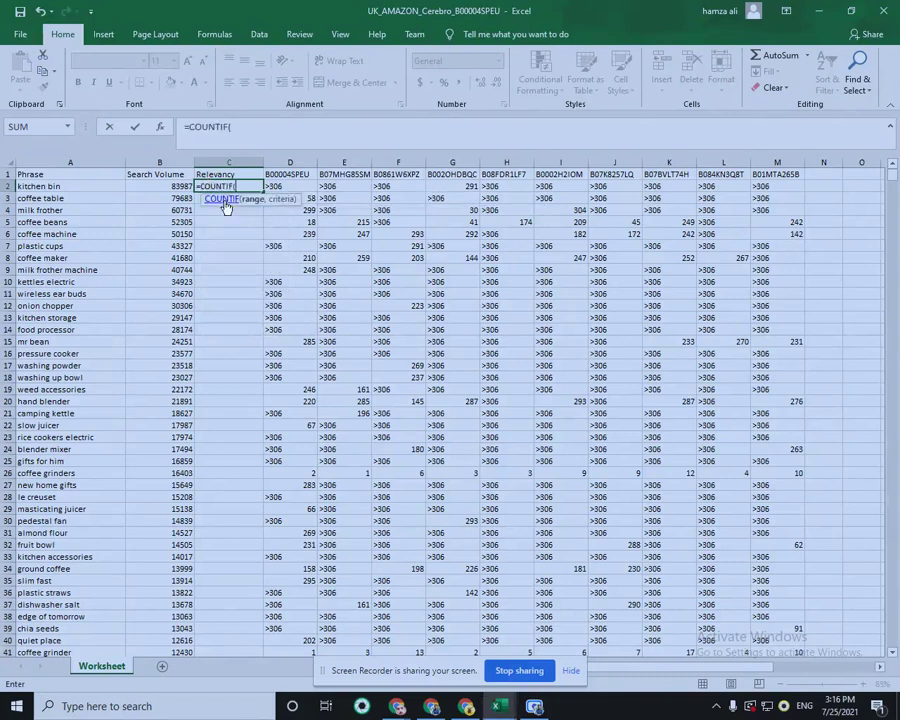
drag(282, 189, 757, 187)
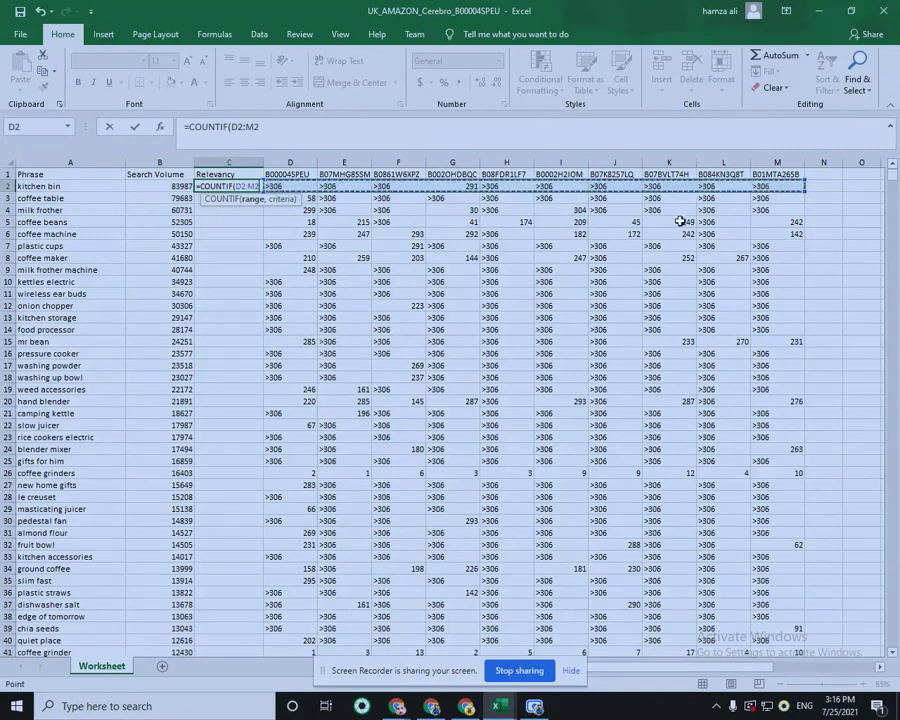
text(, "<)
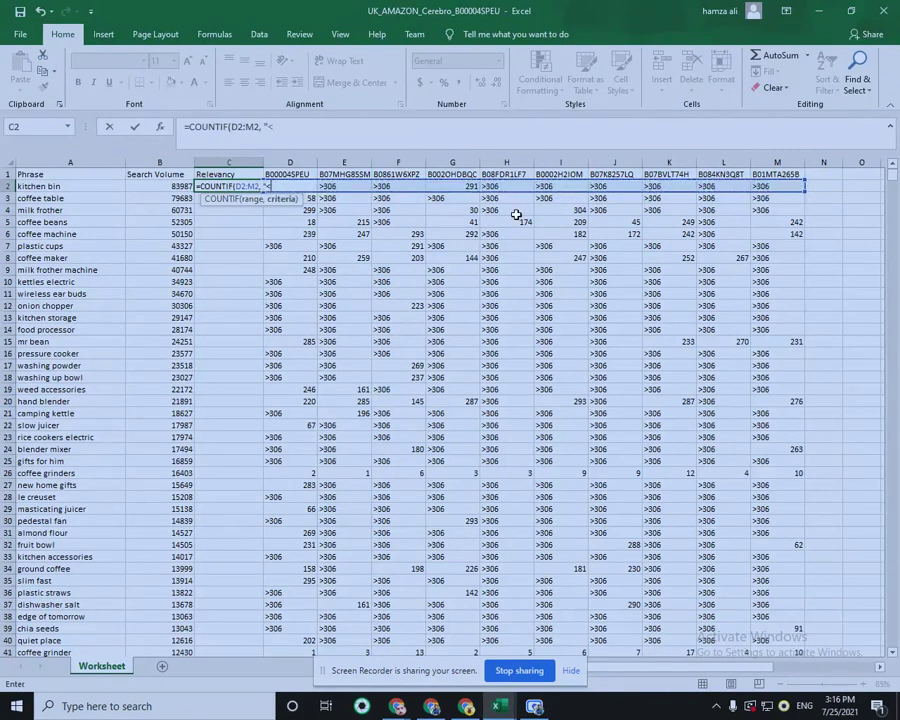
text(48"))
key(Return)
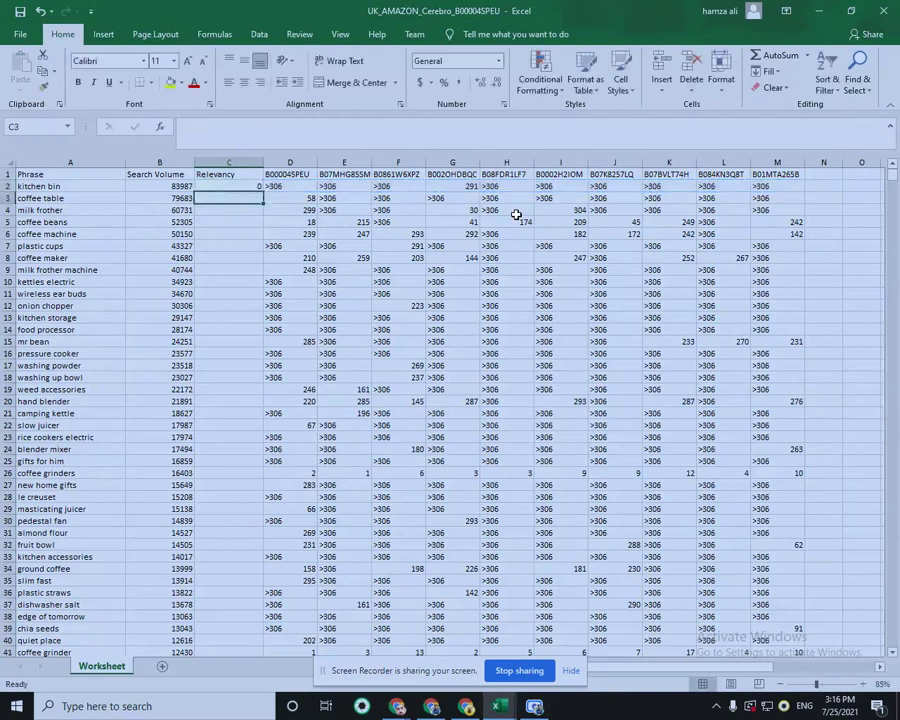
Fill the Relevancy formula down to every keyword row.
click(247, 187)
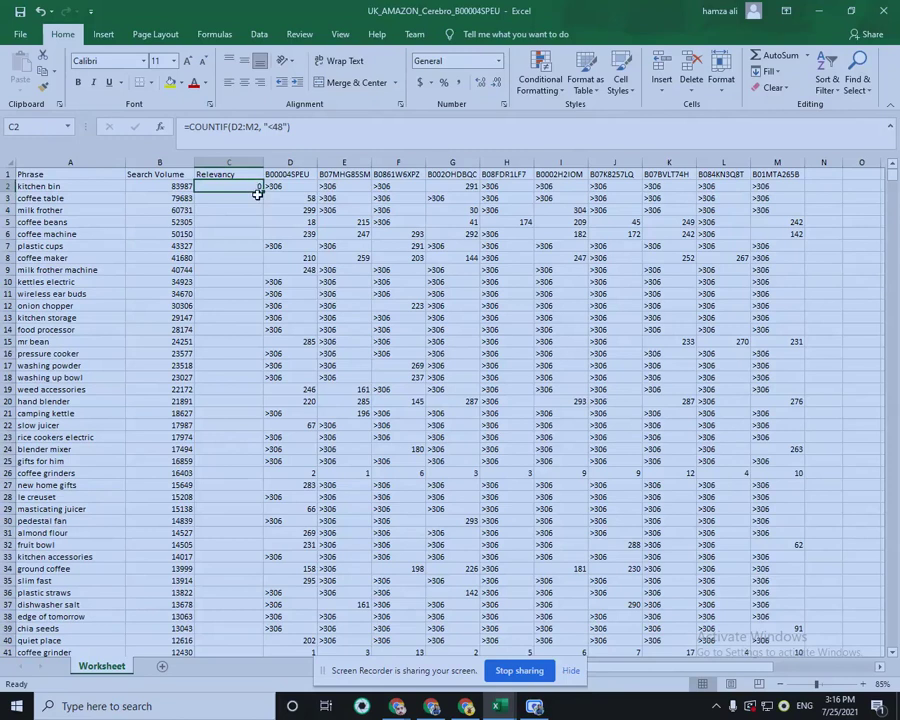
double_click(262, 191)
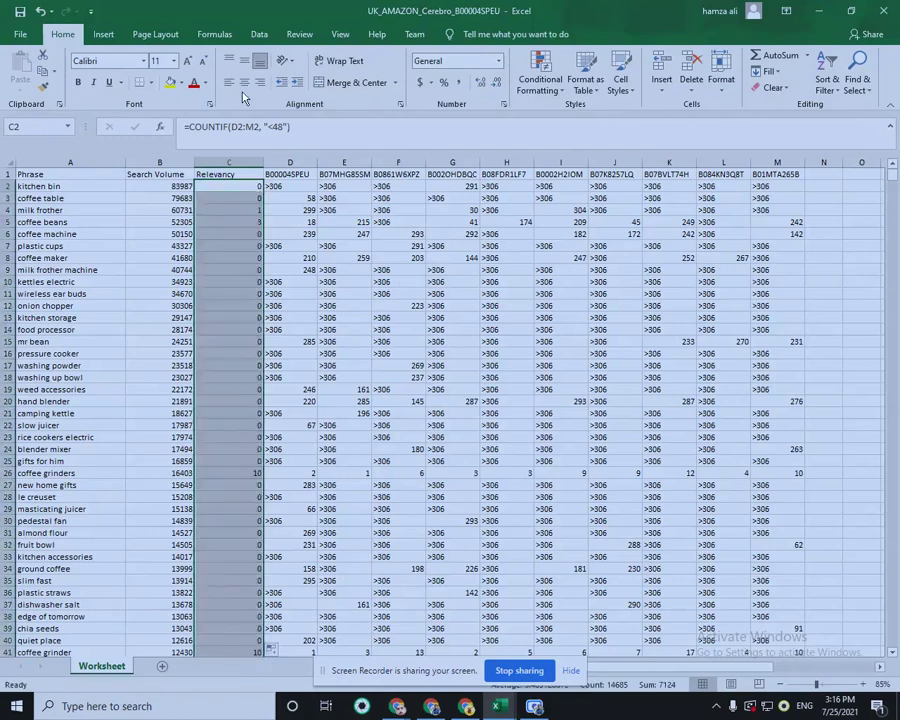
click(344, 218)
click(238, 184)
key(ctrl+a)
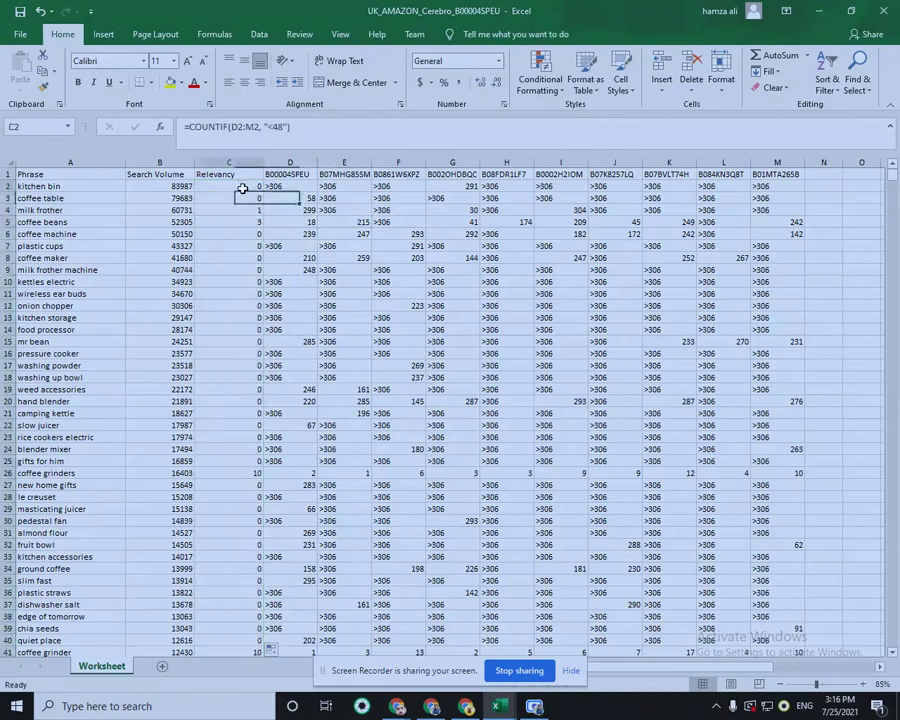
click(187, 236)
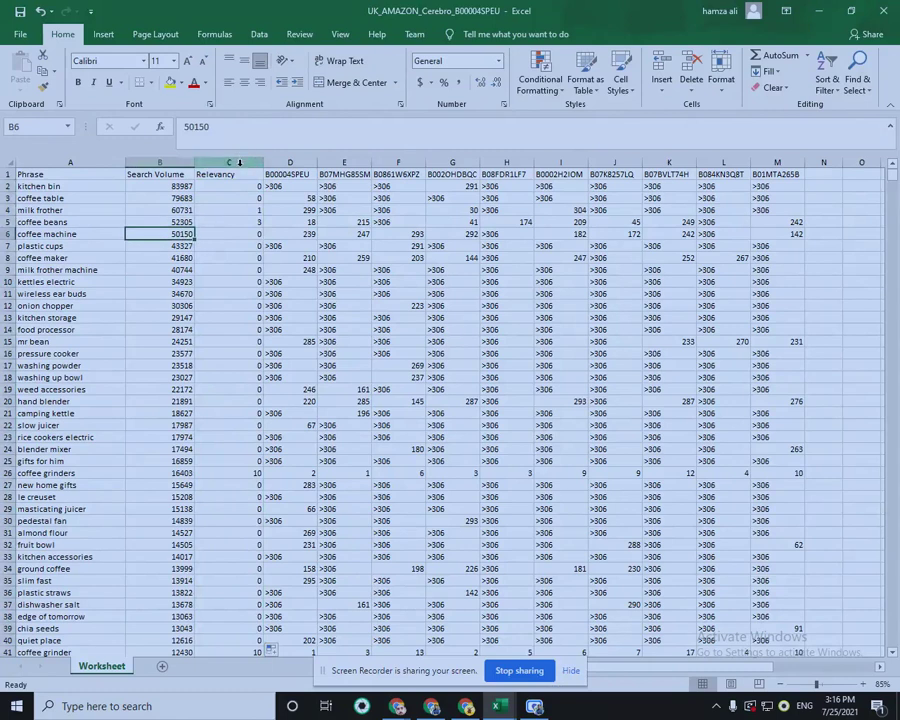
Copy the Relevancy column and paste it over itself as values only, replacing the formulas.
click(240, 159)
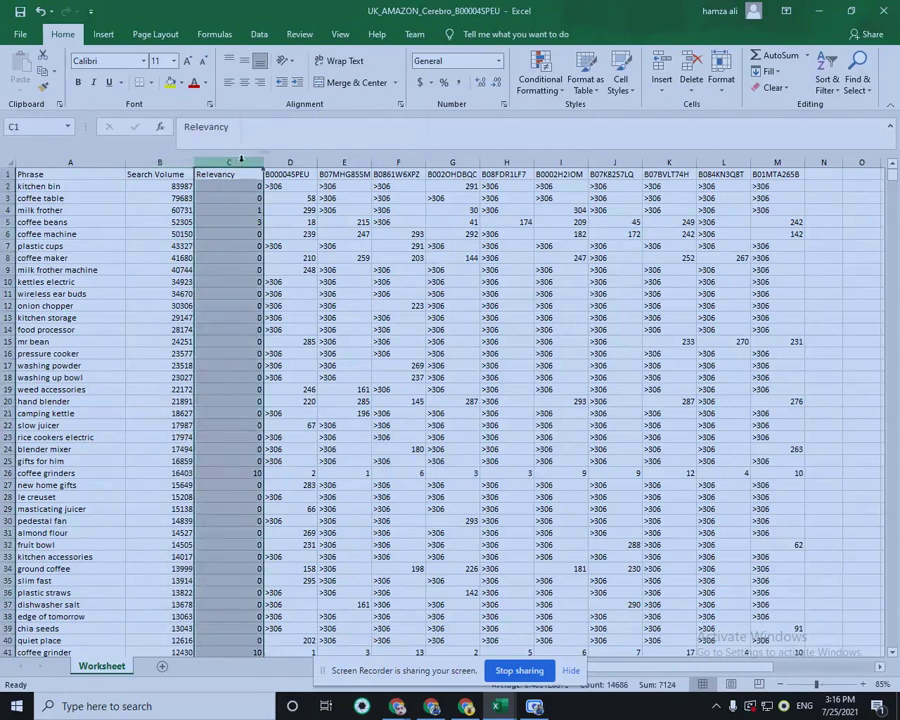
right_click(240, 160)
click(280, 186)
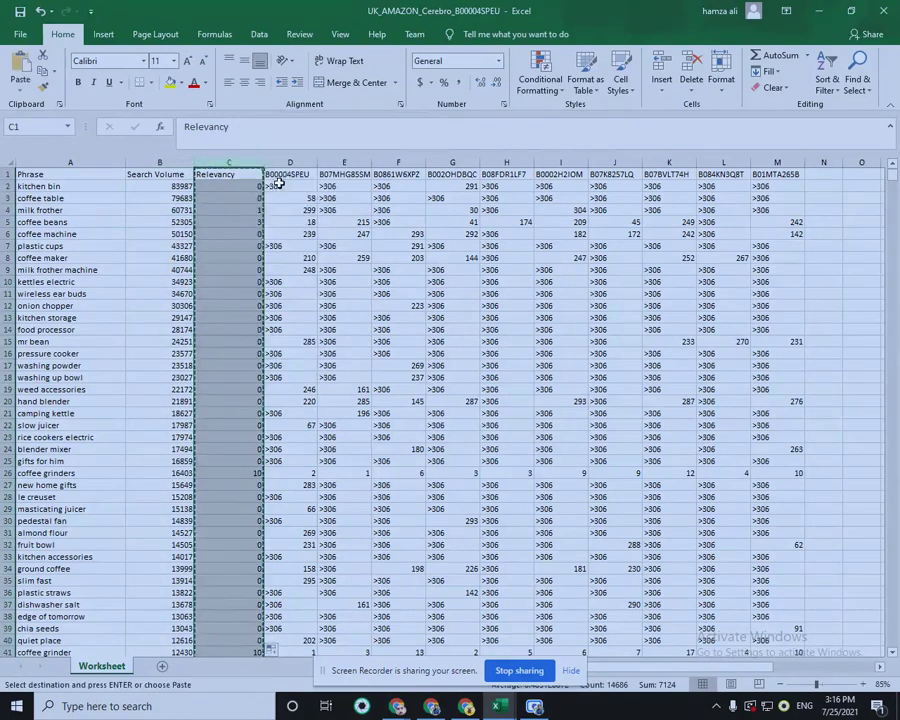
right_click(229, 166)
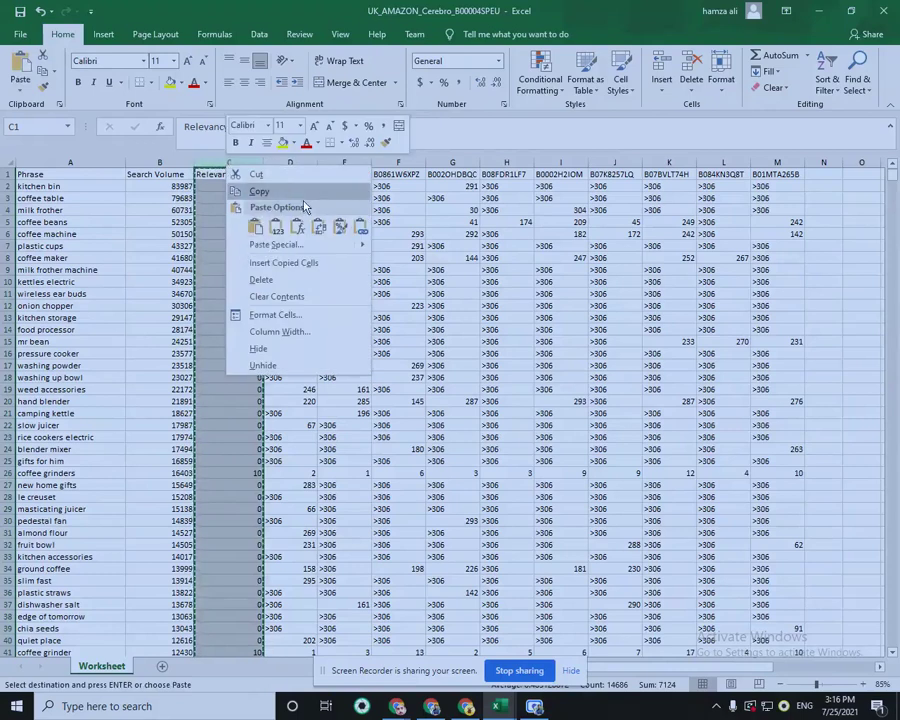
mouse_move(360, 246)
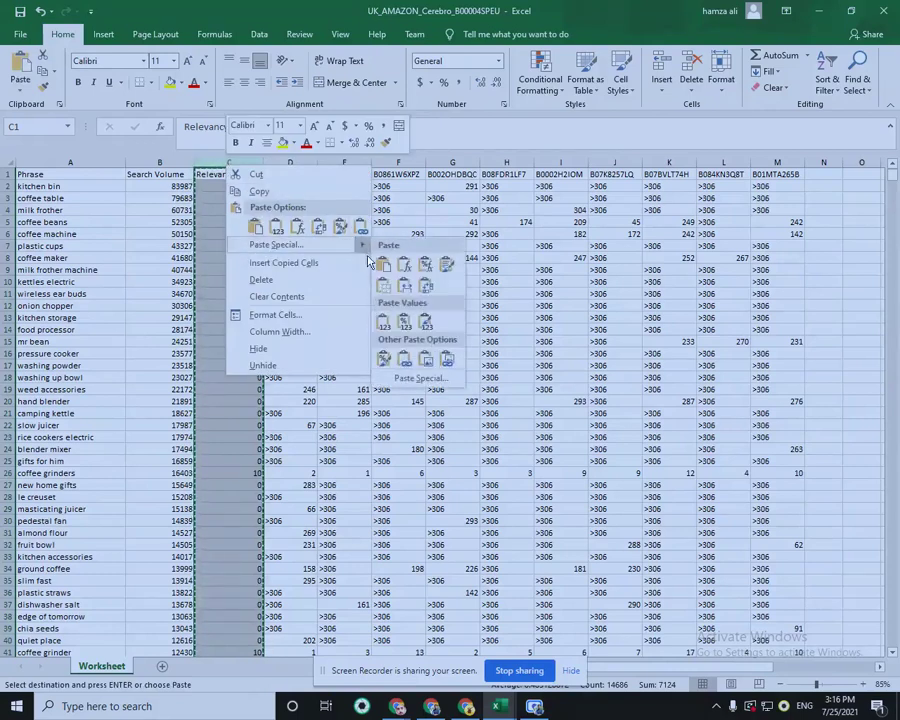
click(383, 325)
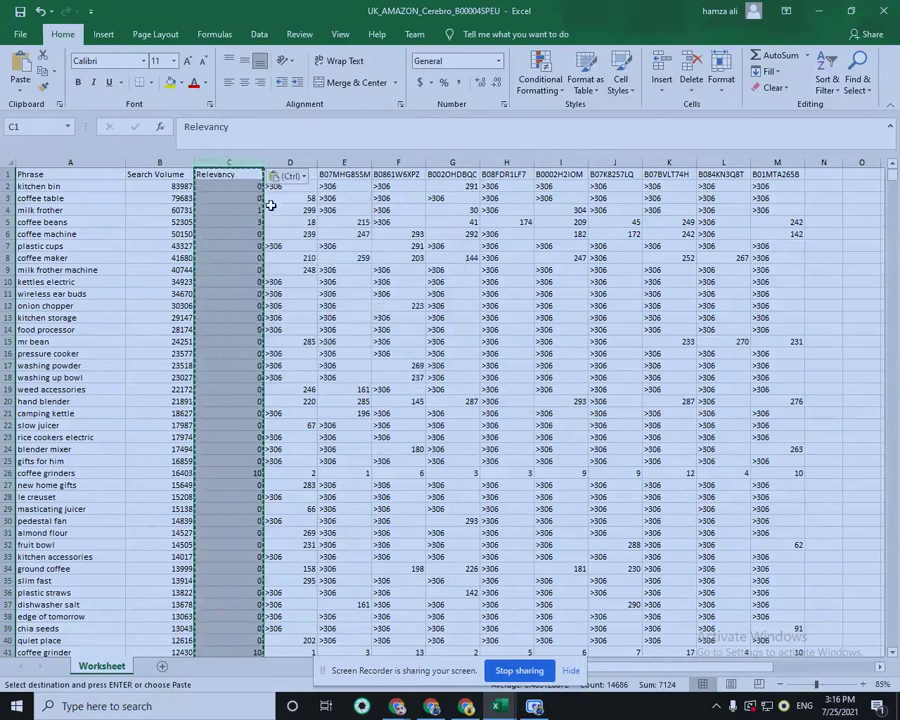
click(242, 230)
click(244, 186)
drag(247, 246, 250, 234)
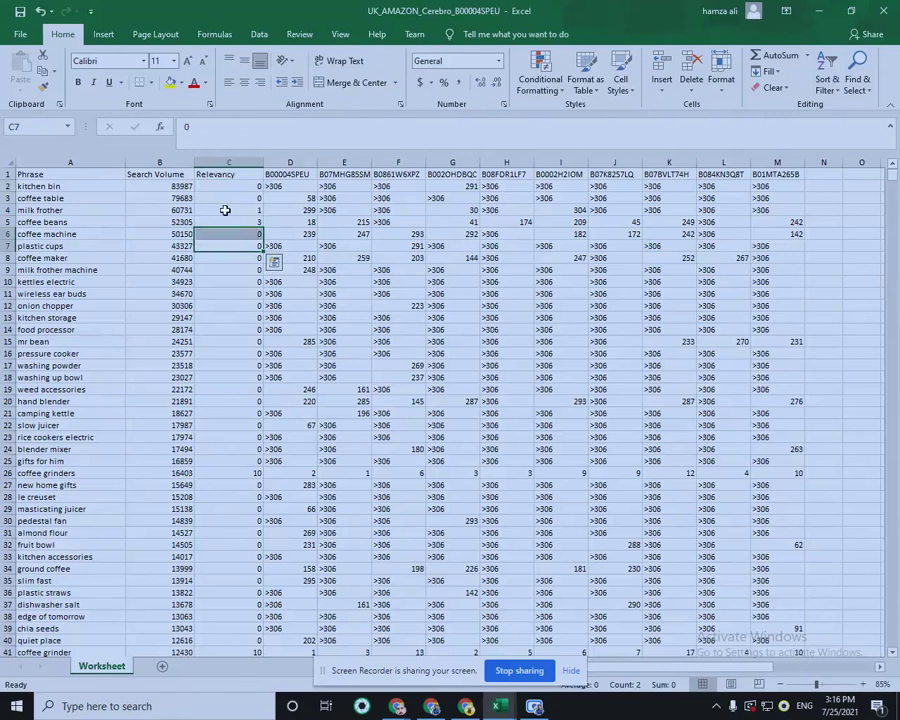
Fill the header row with yellow and turn on text wrapping for it.
click(8, 174)
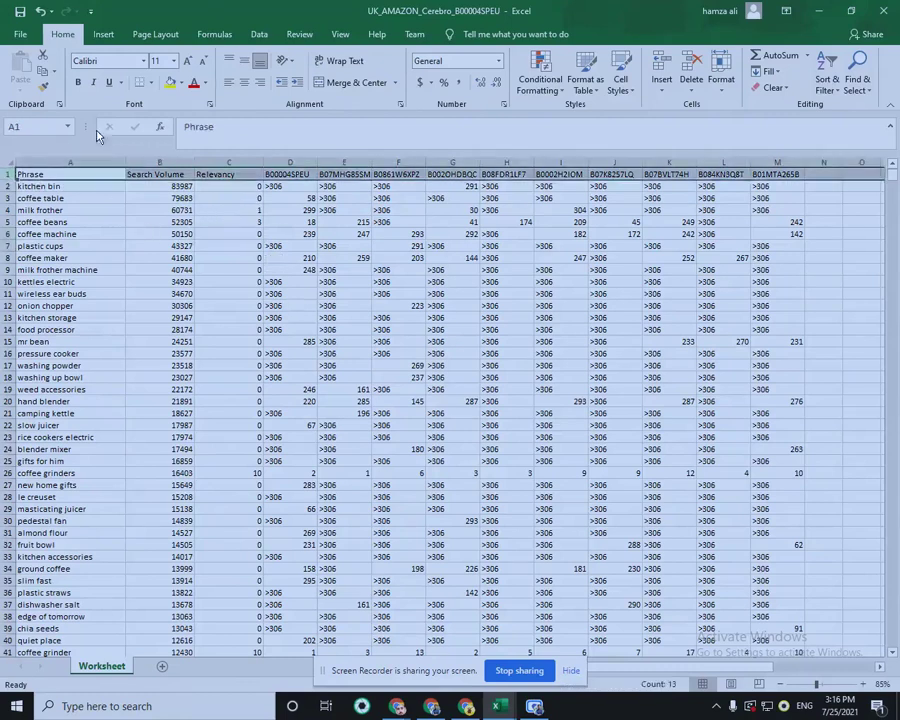
click(171, 82)
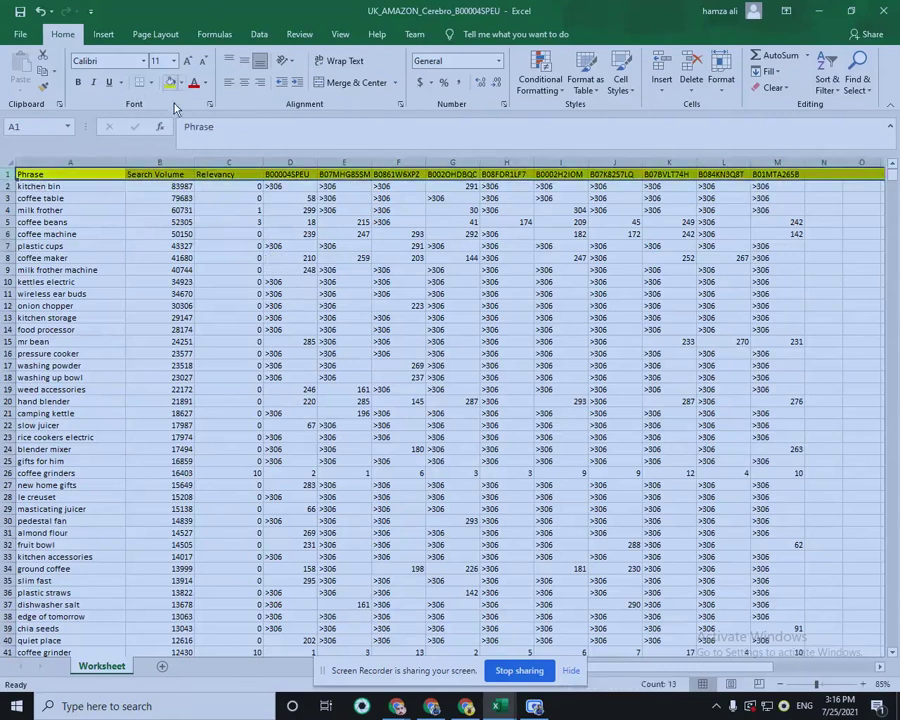
click(325, 68)
Freeze the top row so the headers stay visible while scrolling.
click(341, 34)
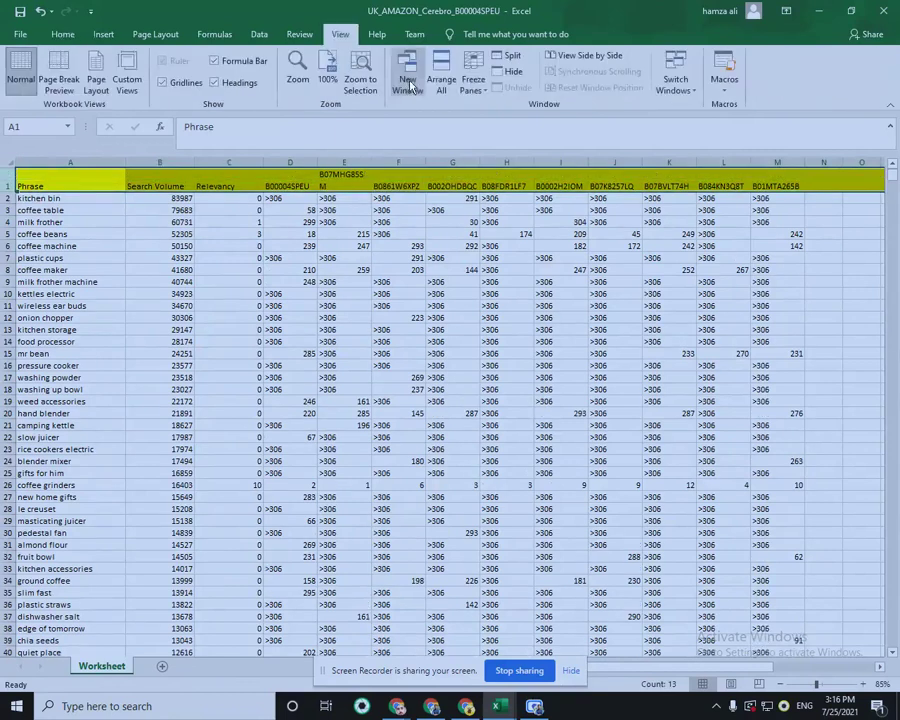
click(463, 82)
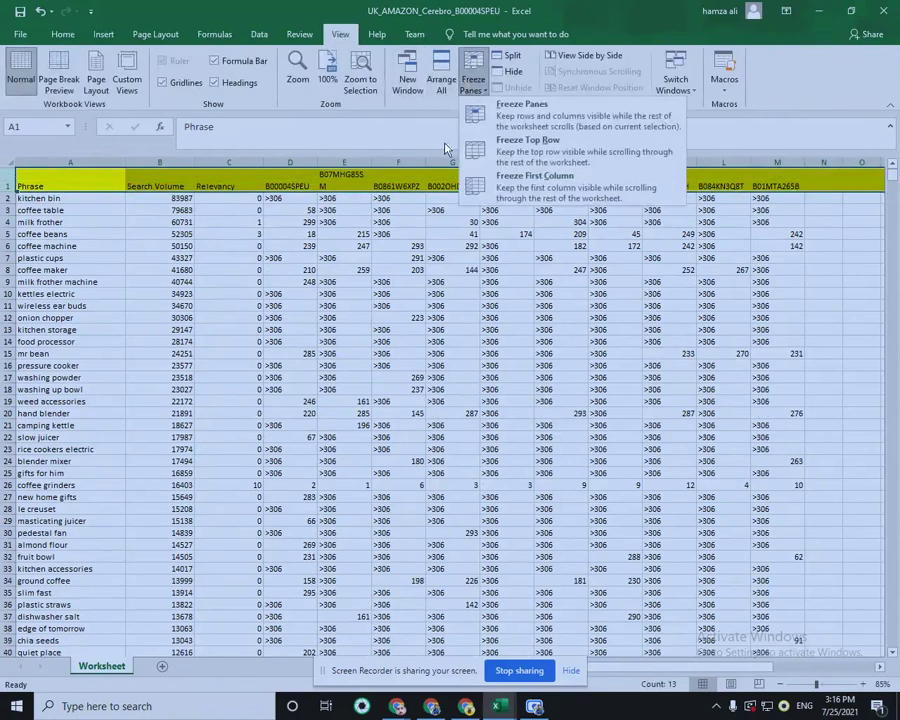
click(521, 150)
click(60, 294)
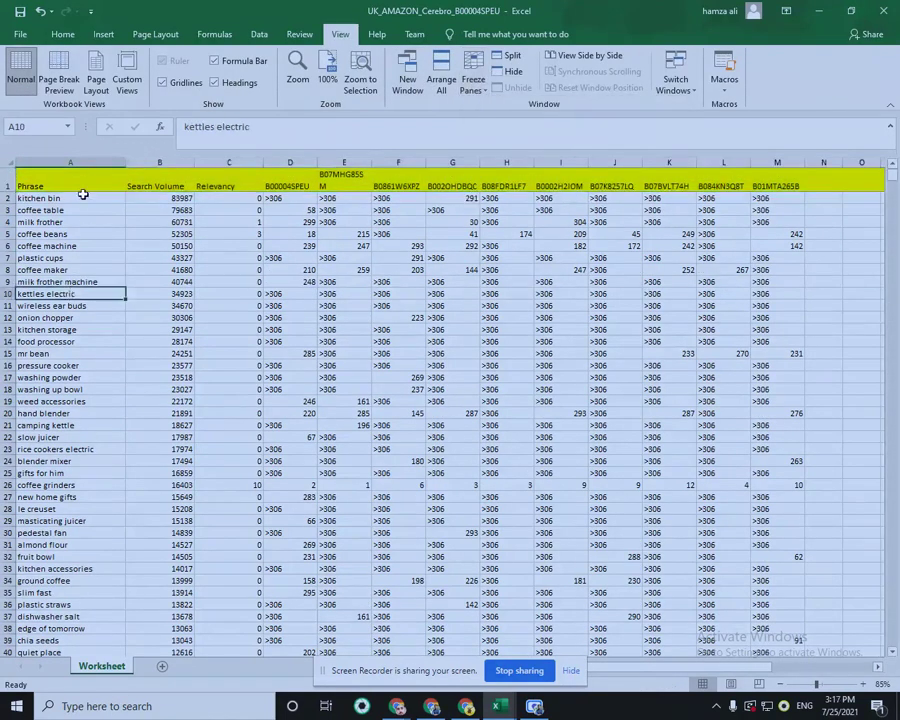
Add filters to the header row and widen the Search Volume column slightly.
click(63, 35)
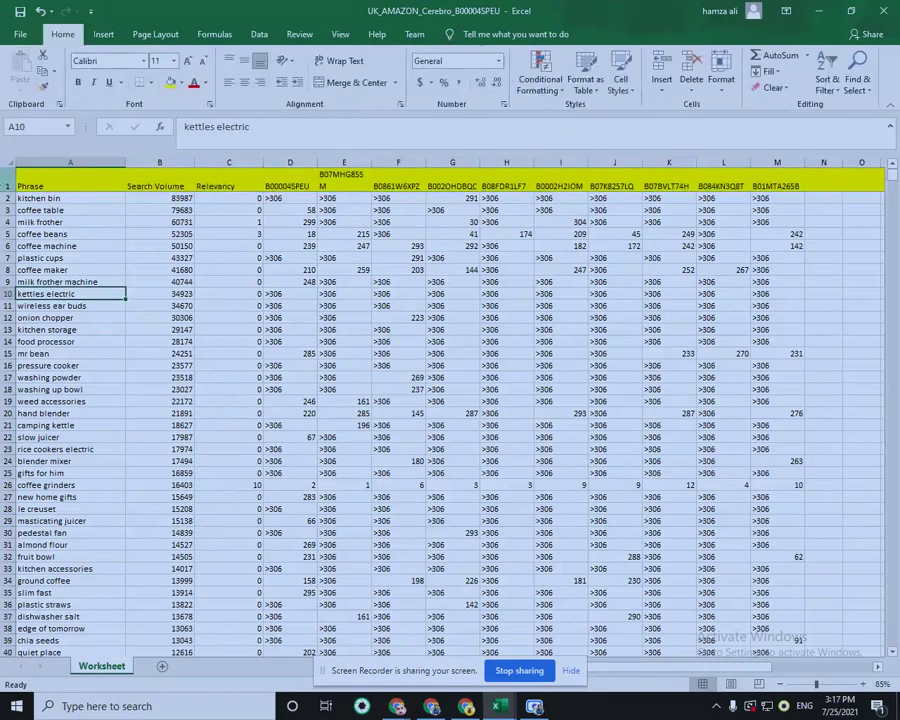
click(7, 186)
click(828, 78)
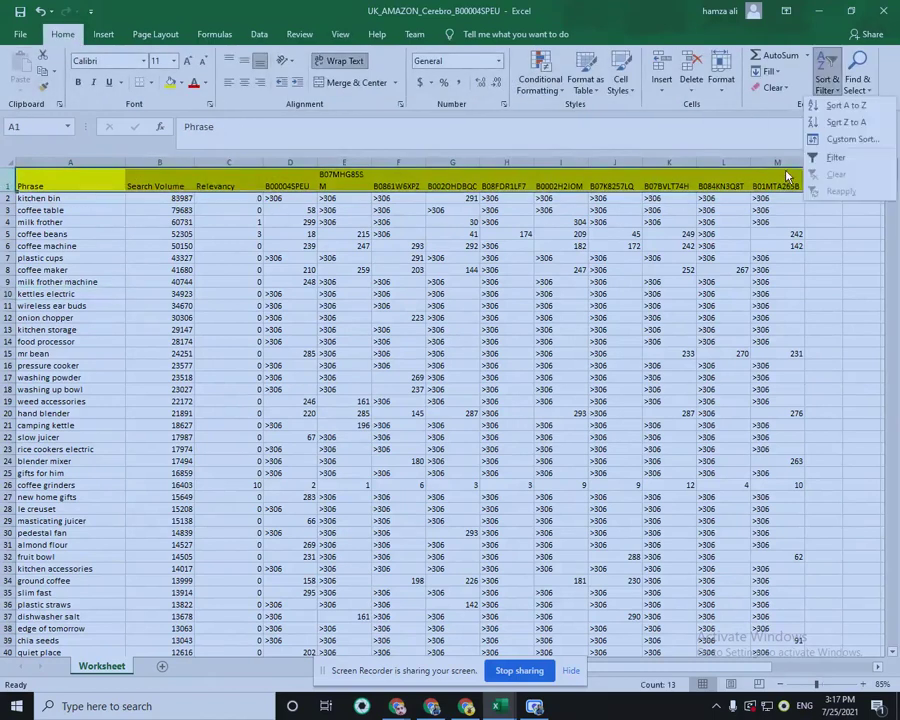
click(836, 153)
drag(194, 166, 208, 170)
Filter the Search Volume column to show only values greater than 350.
click(203, 186)
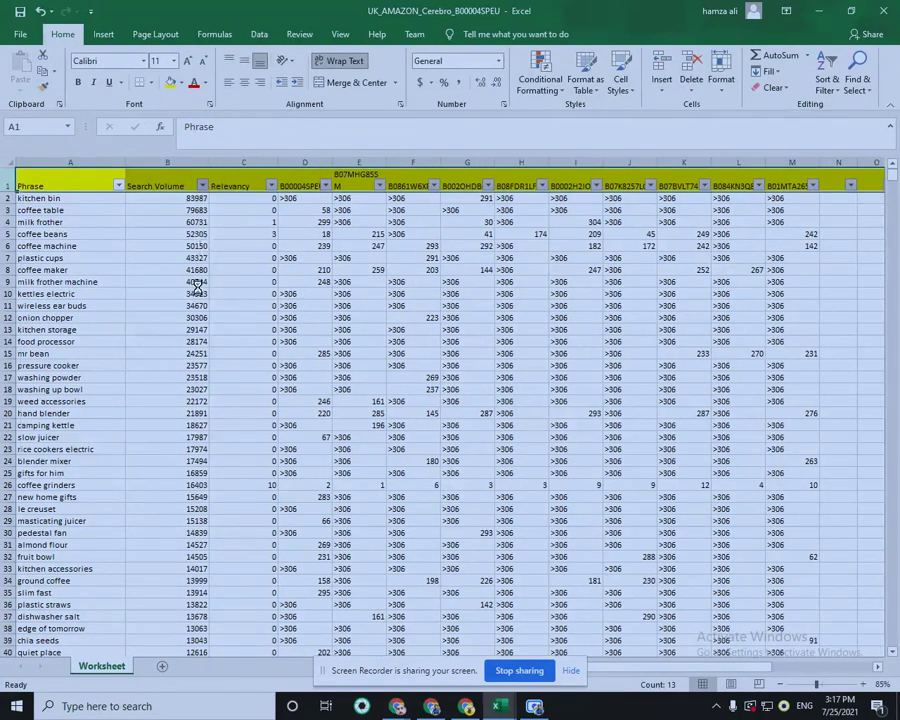
mouse_move(137, 304)
click(283, 342)
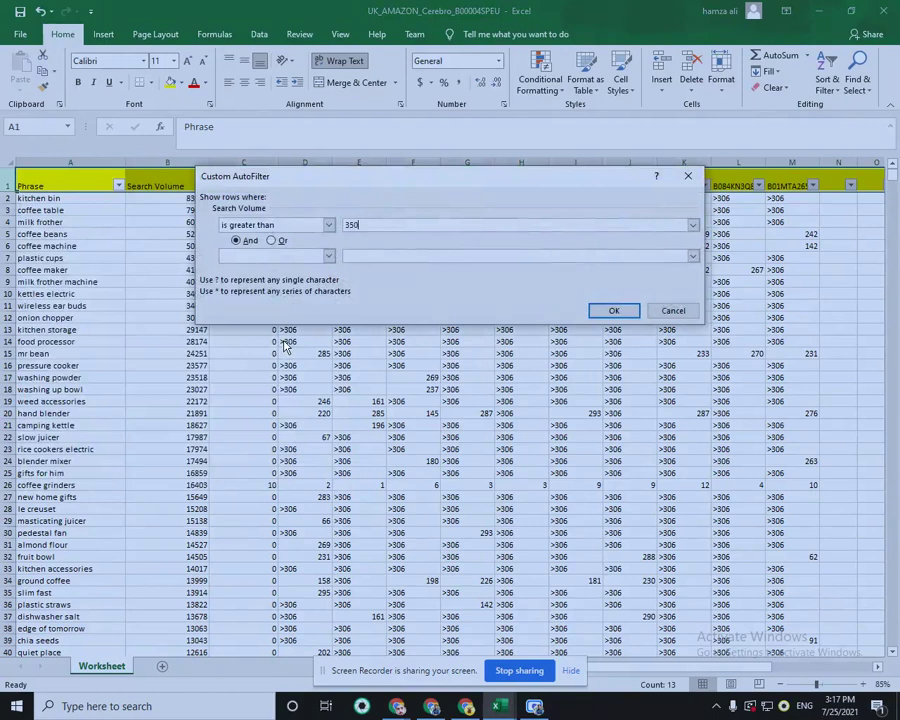
click(614, 310)
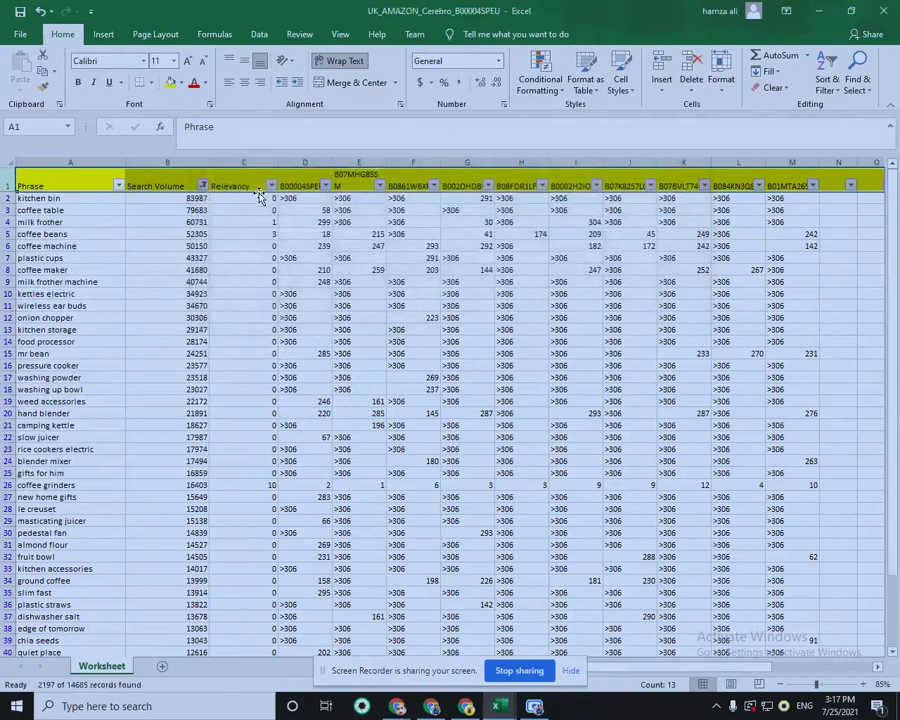
Filter the Relevancy column to show only values greater than 2.
click(270, 186)
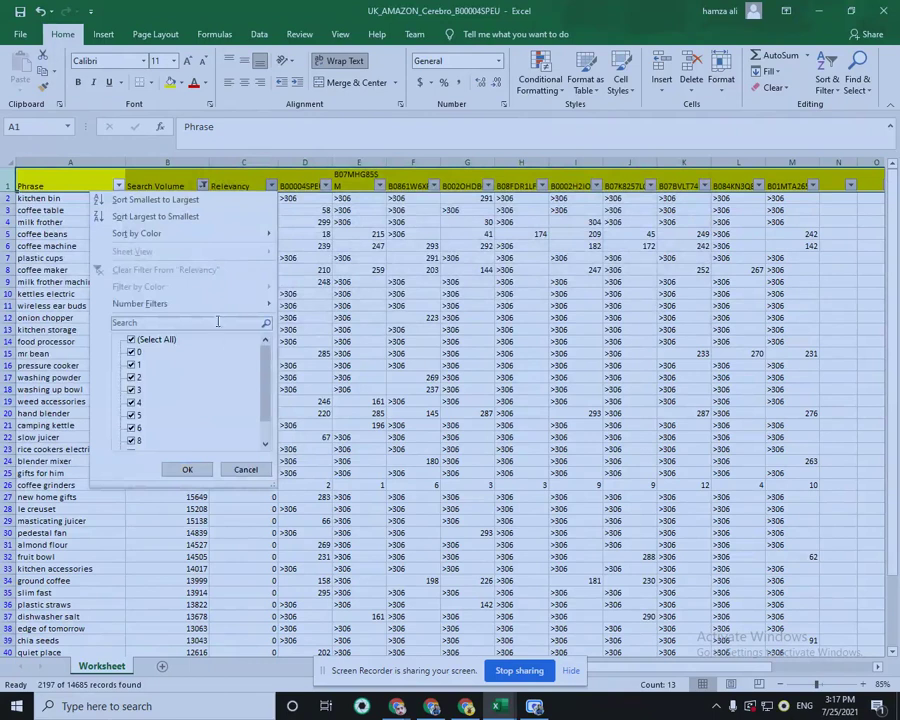
mouse_move(222, 312)
click(326, 341)
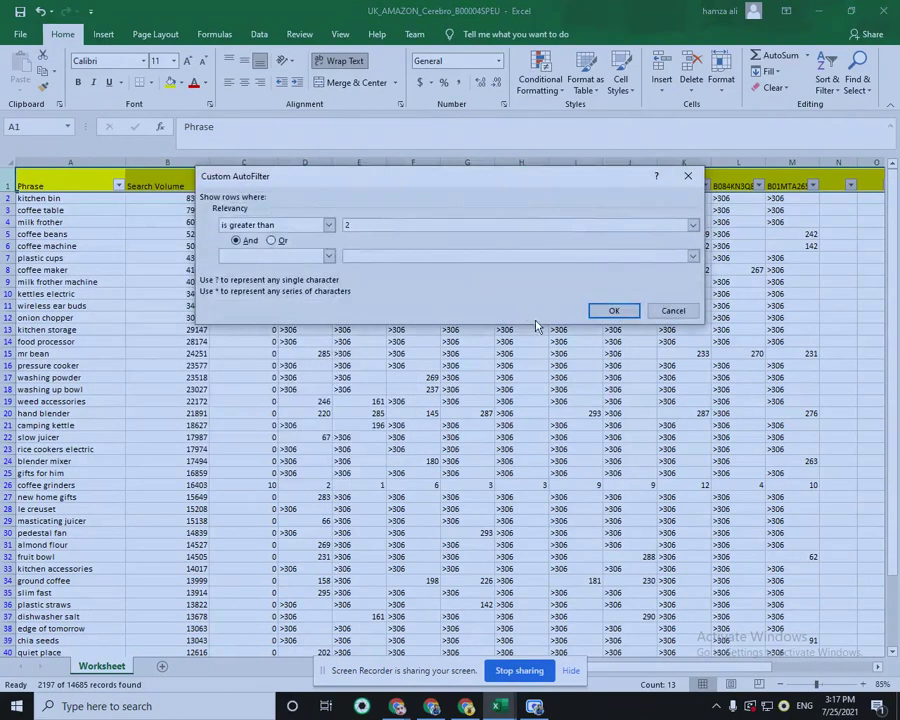
click(612, 310)
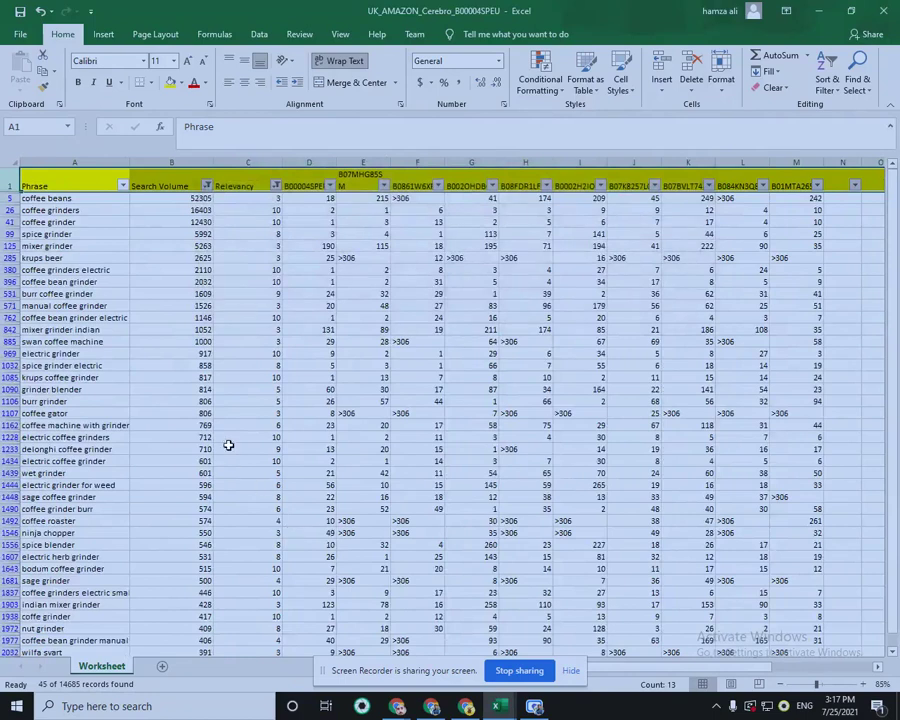
Look through the filtered keyword list and widen the Search Volume column further.
scroll(244, 390, down, 3)
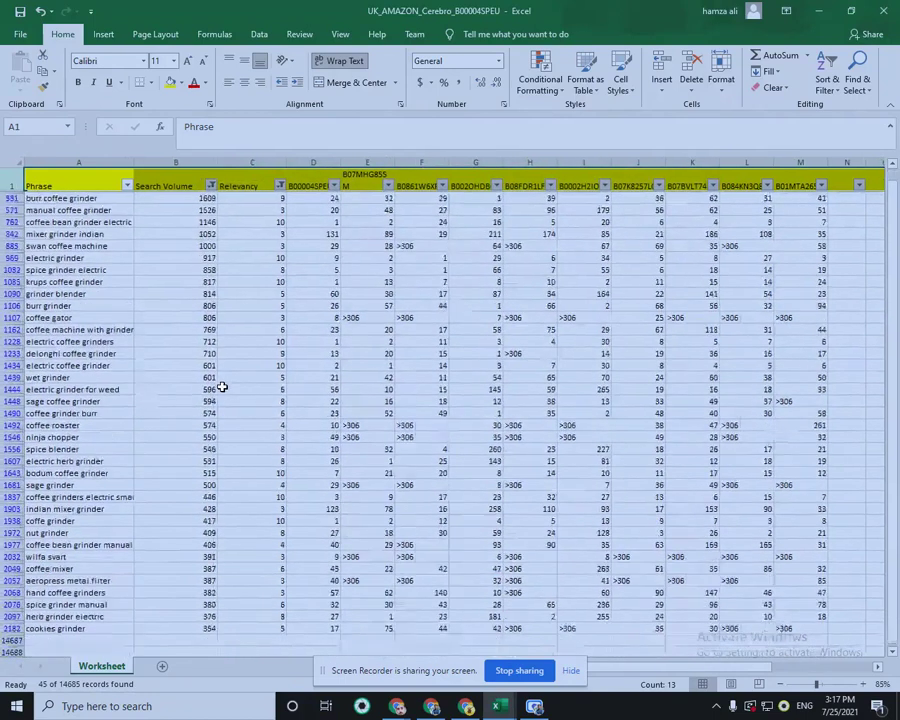
scroll(244, 418, up, 3)
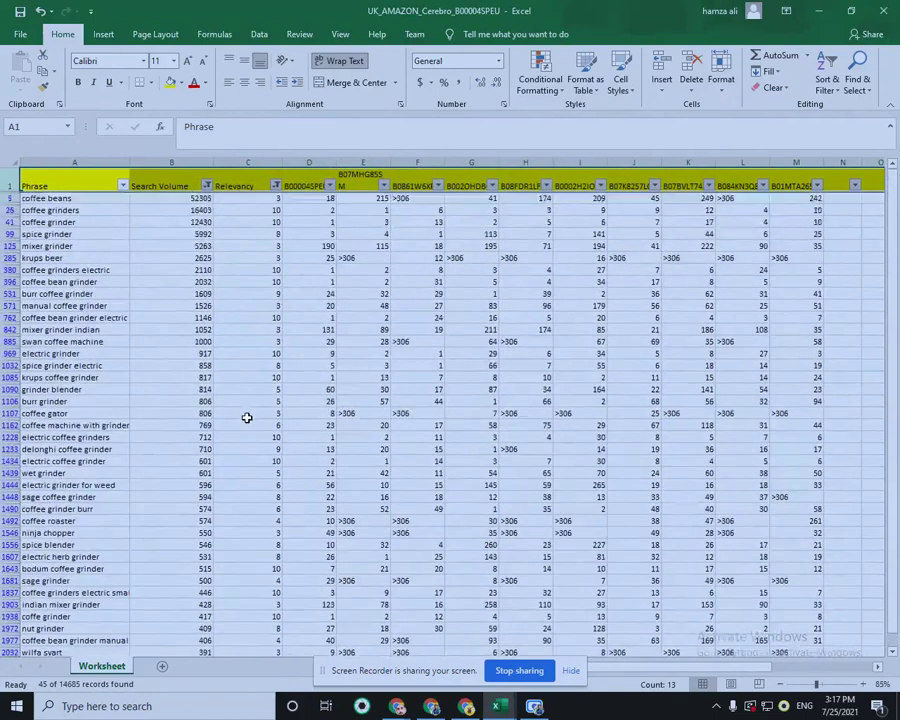
scroll(249, 416, down, 6)
scroll(242, 420, up, 6)
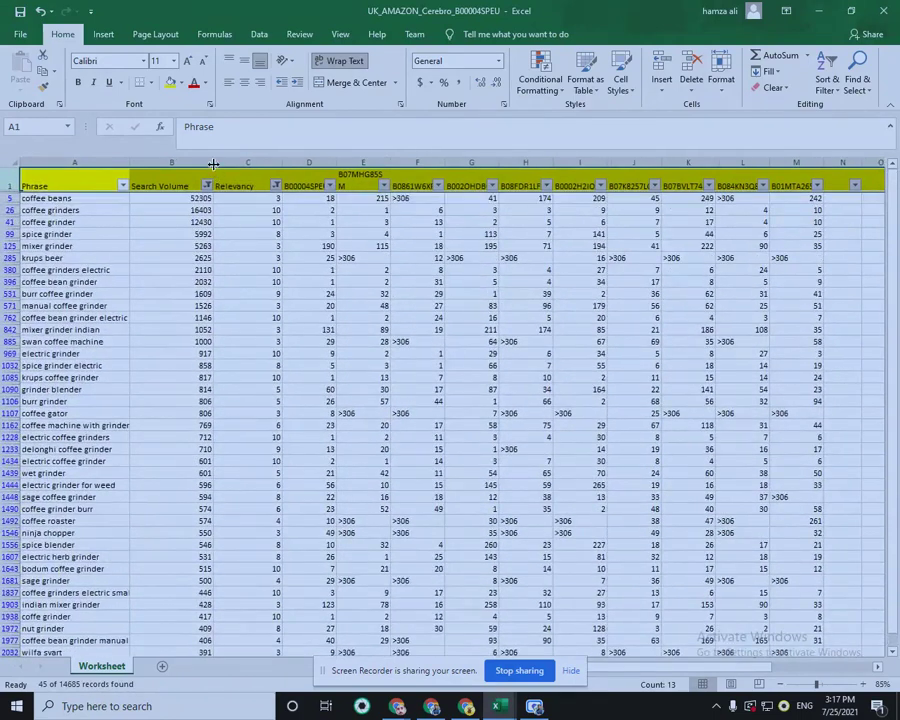
drag(212, 158, 232, 158)
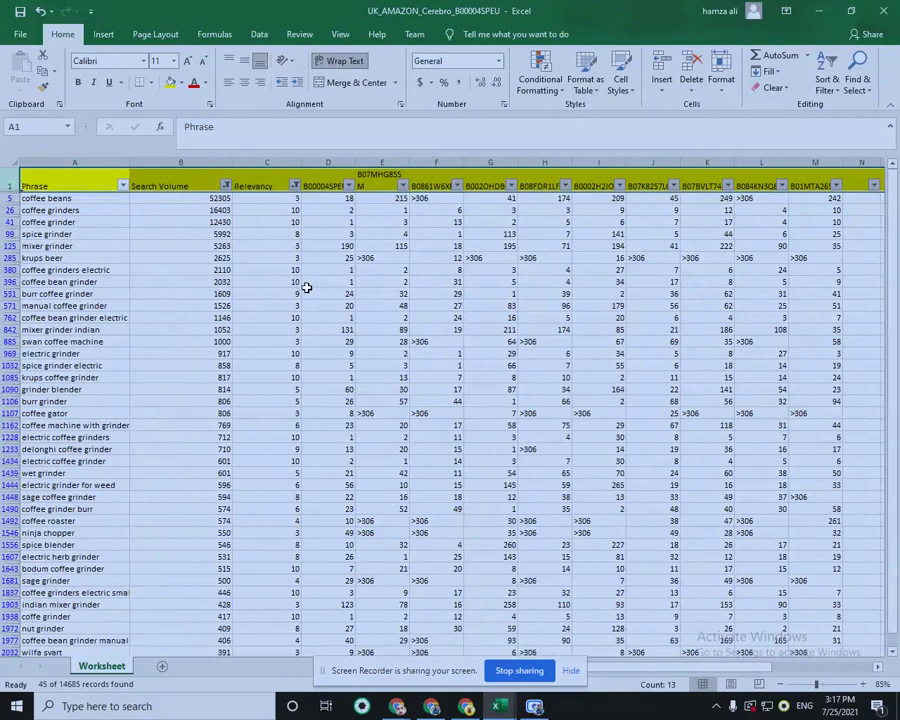
scroll(303, 290, down, 5)
scroll(305, 310, up, 5)
click(216, 234)
mouse_move(40, 198)
mouse_down()
mouse_move(118, 211)
mouse_move(518, 458)
mouse_move(693, 627)
mouse_move(789, 679)
mouse_move(760, 640)
mouse_move(140, 278)
mouse_move(4, 180)
mouse_move(45, 210)
mouse_up()
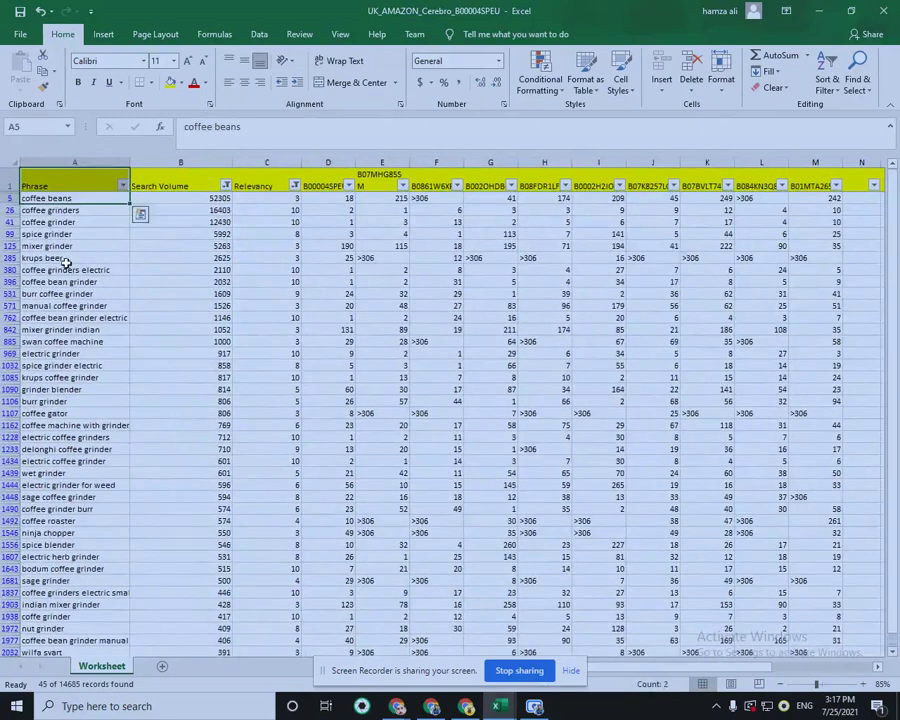
Look through the filtered phrases from first to last and widen the B07MHG85SM column so its header fits on one line.
click(135, 278)
click(70, 196)
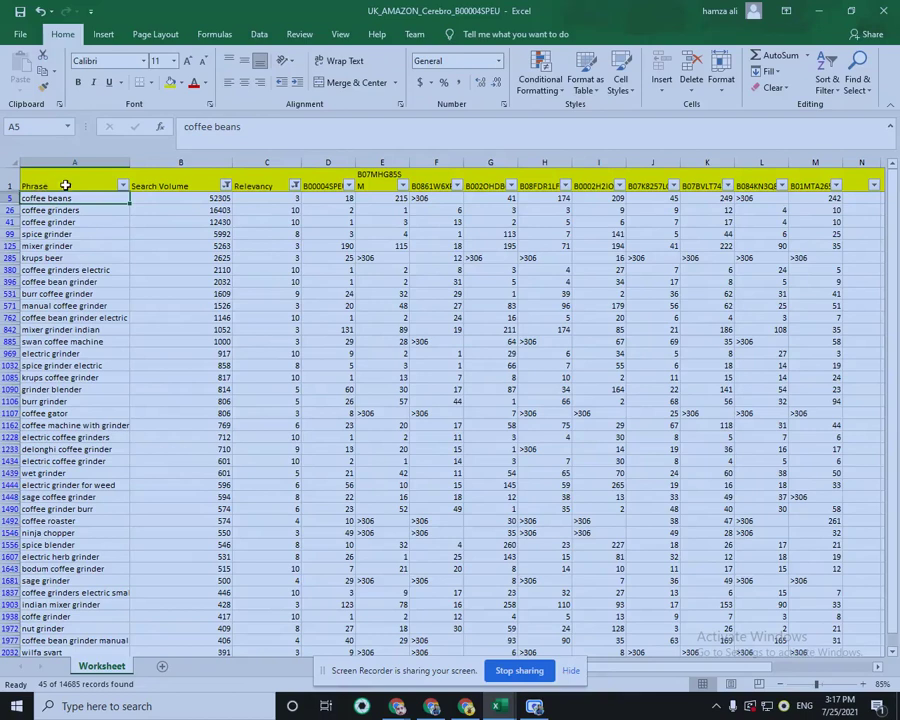
scroll(75, 234, down, 2)
scroll(75, 240, up, 2)
scroll(113, 550, down, 2)
scroll(115, 535, down, 3)
scroll(48, 530, down, 1)
click(64, 522)
scroll(115, 535, up, 3)
scroll(115, 536, up, 3)
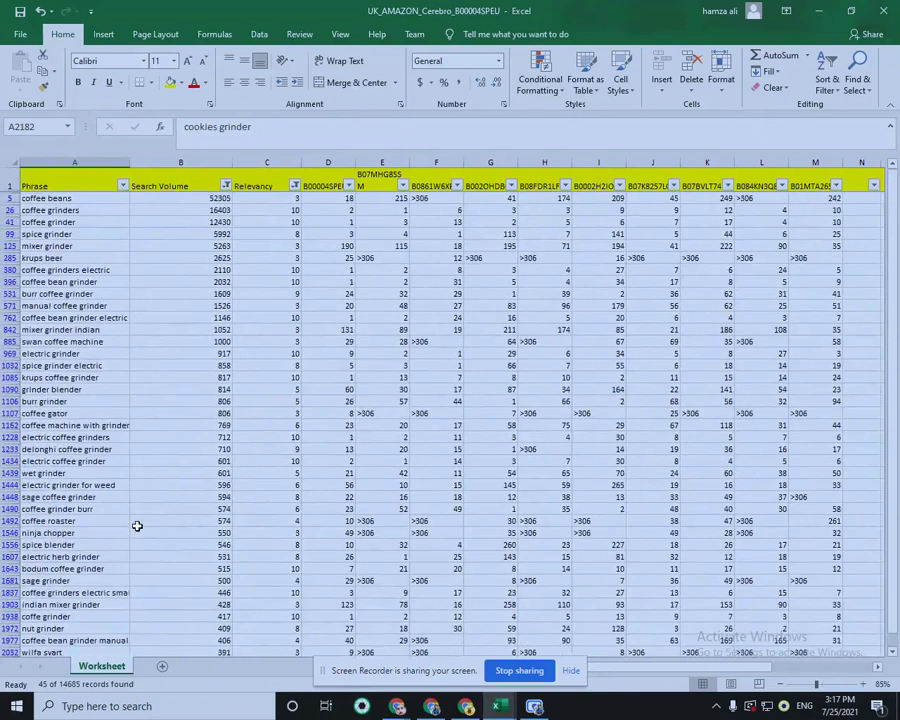
click(86, 330)
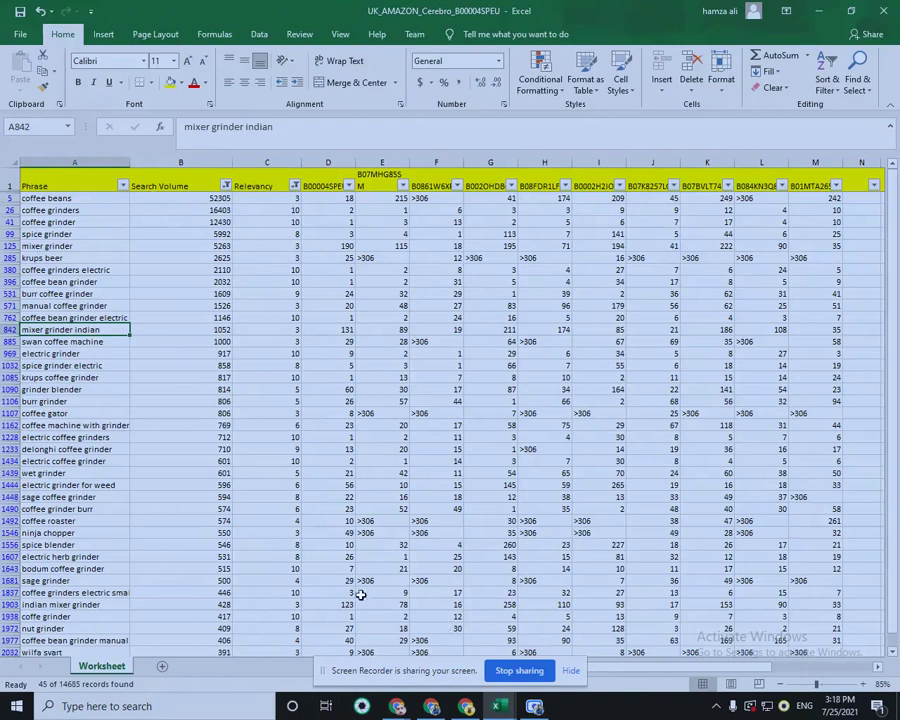
click(235, 413)
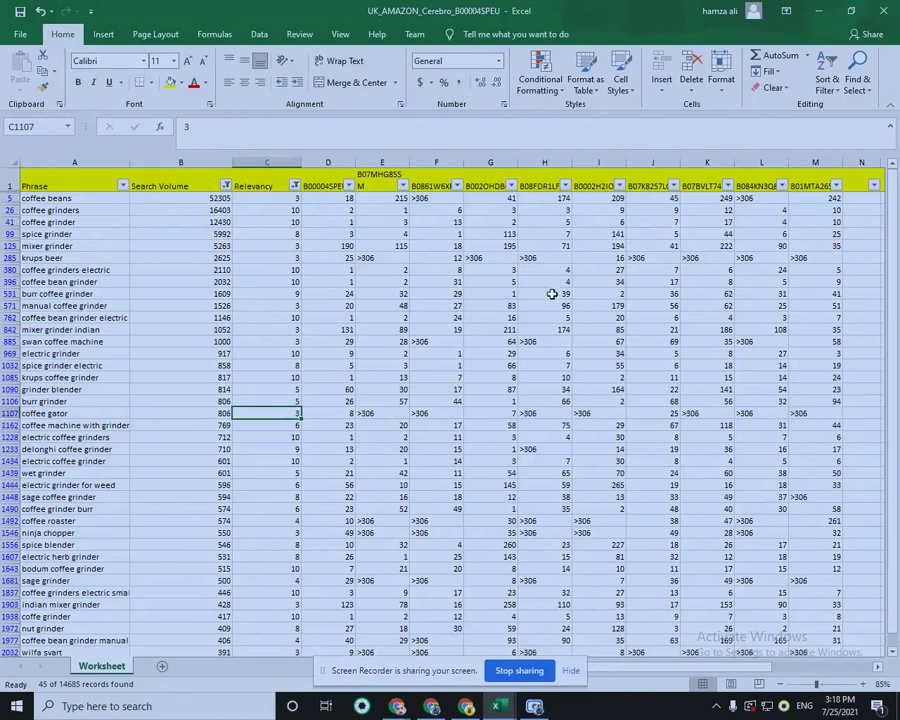
drag(409, 162, 433, 162)
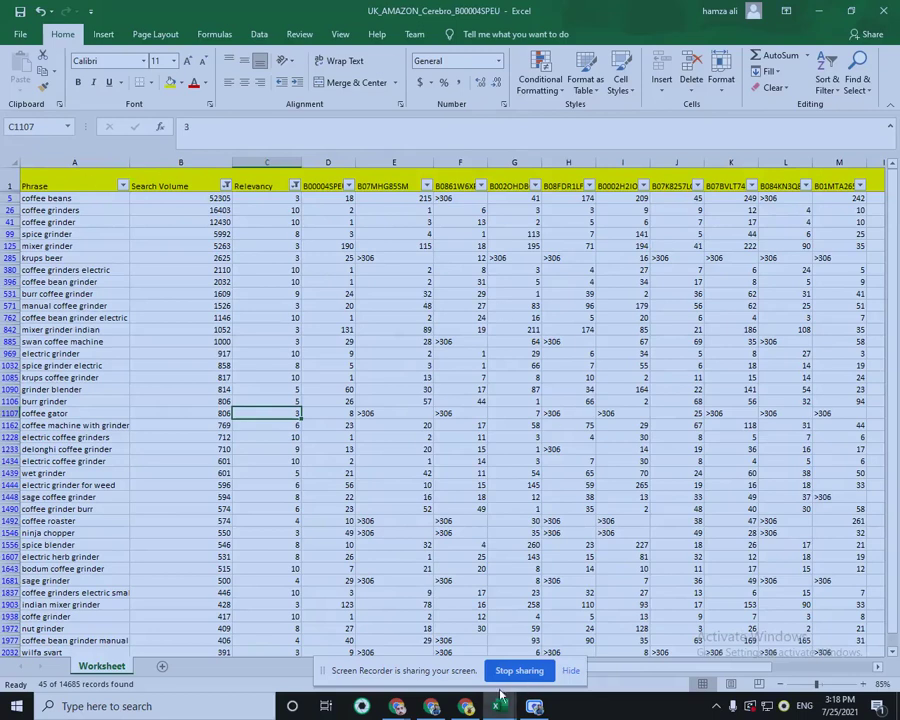
Check the keyword count and search volume sum formulas for the first ASIN in Sample Master Keyword Research, and return to the Cerebro workbook.
mouse_move(498, 706)
click(603, 668)
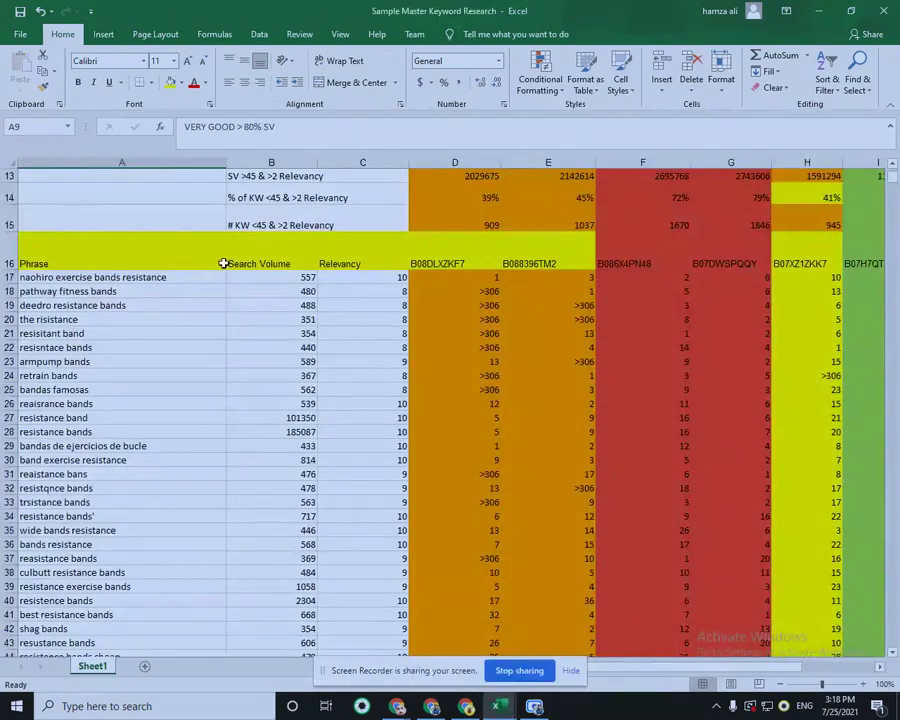
scroll(496, 264, up, 1)
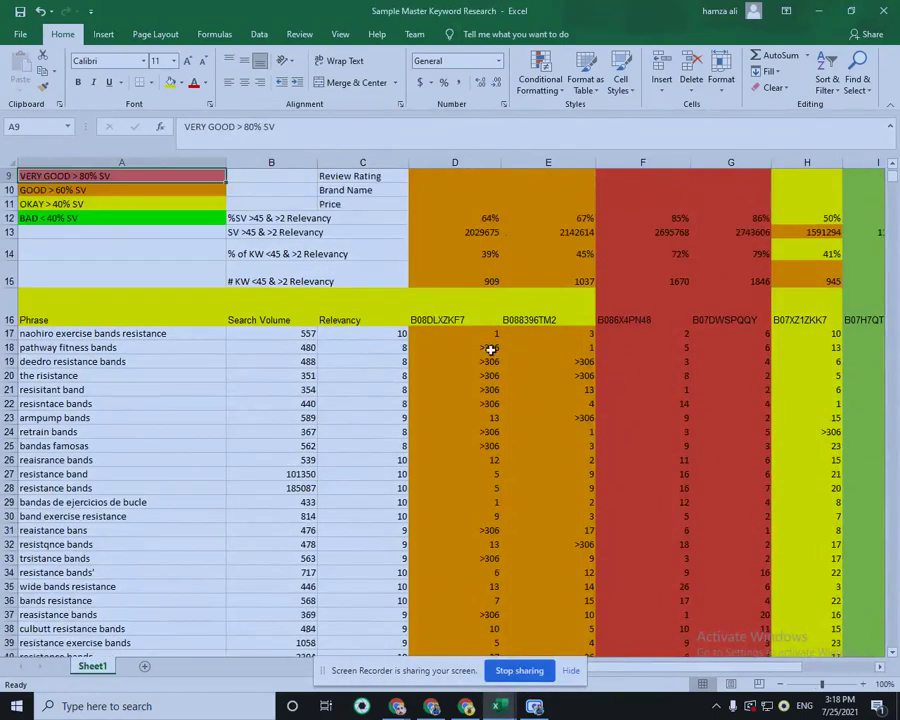
click(491, 281)
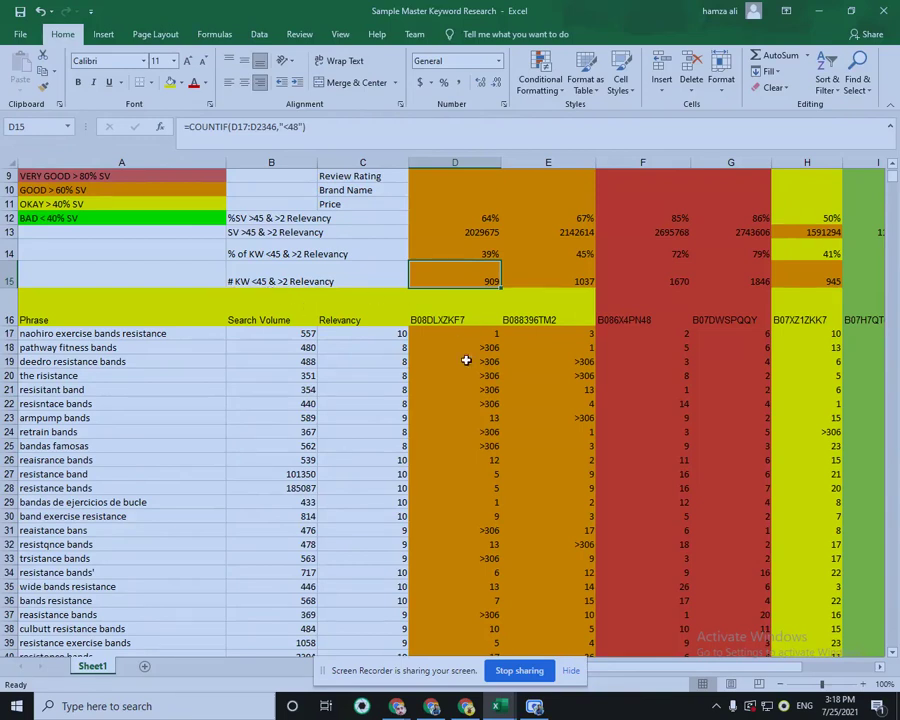
click(482, 235)
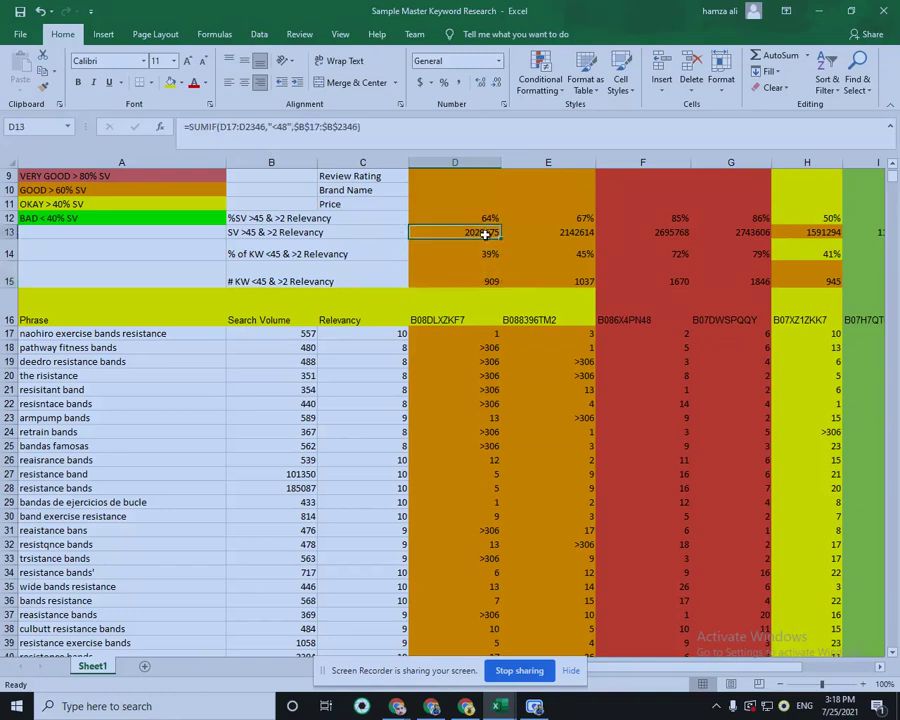
click(818, 9)
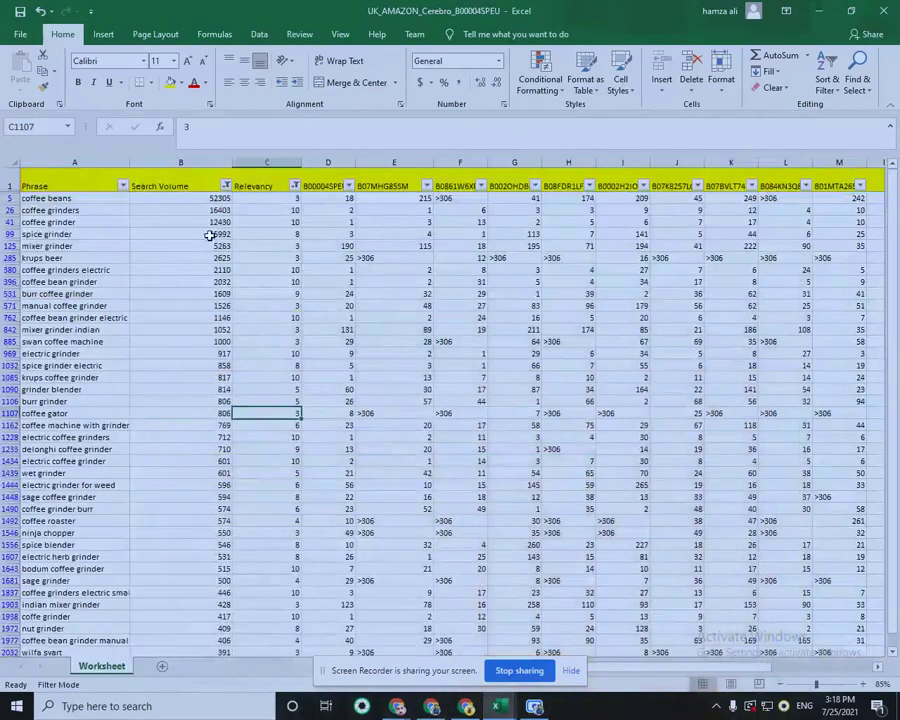
Insert a blank row above the header row and start a SUBTOTAL formula in B1 above Search Volume.
right_click(13, 186)
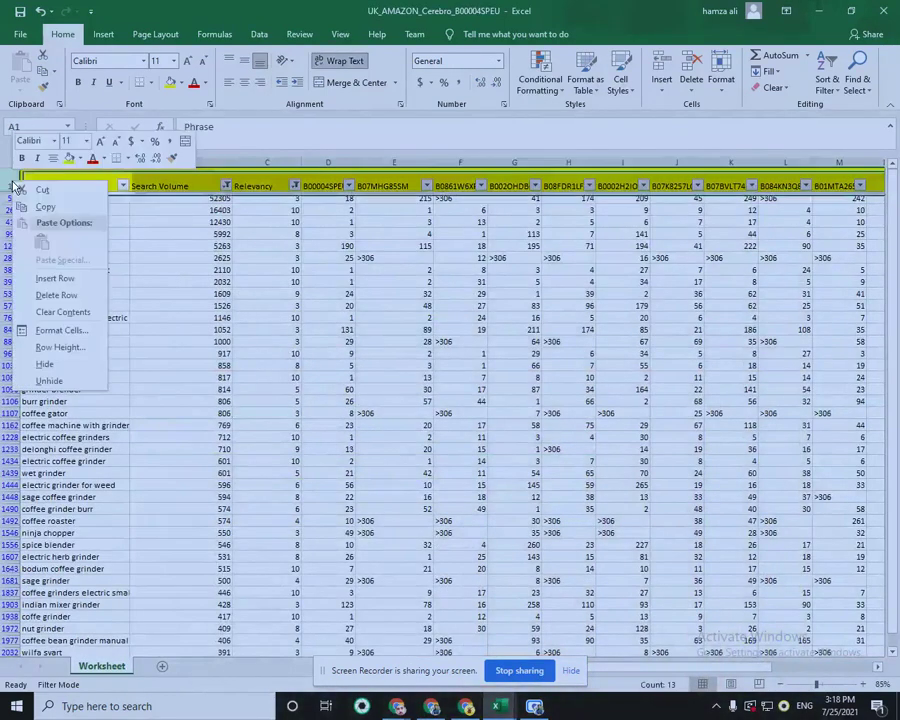
click(55, 278)
double_click(191, 172)
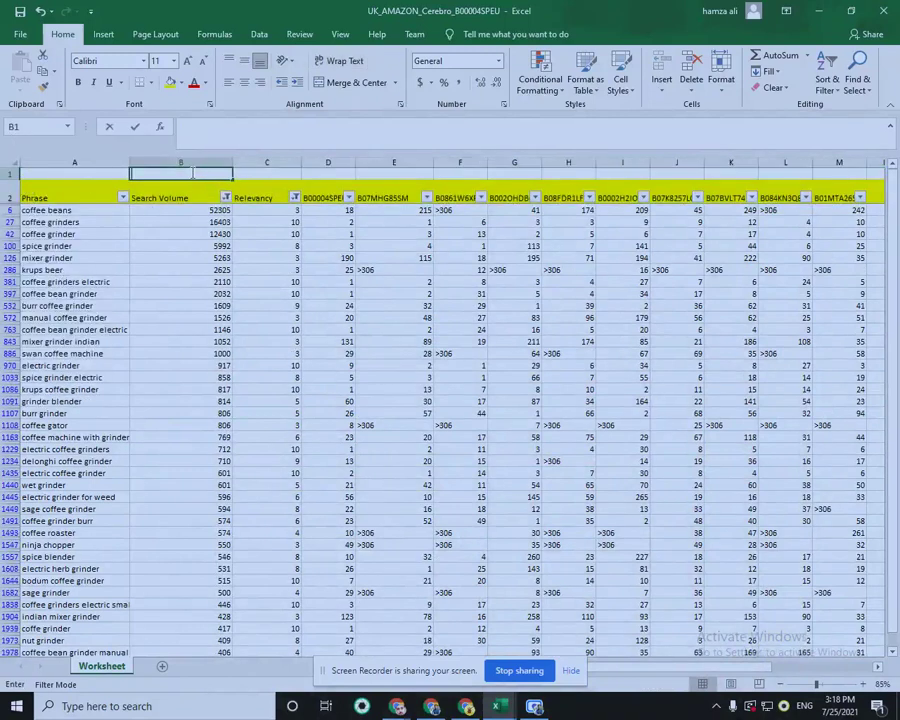
text(=)
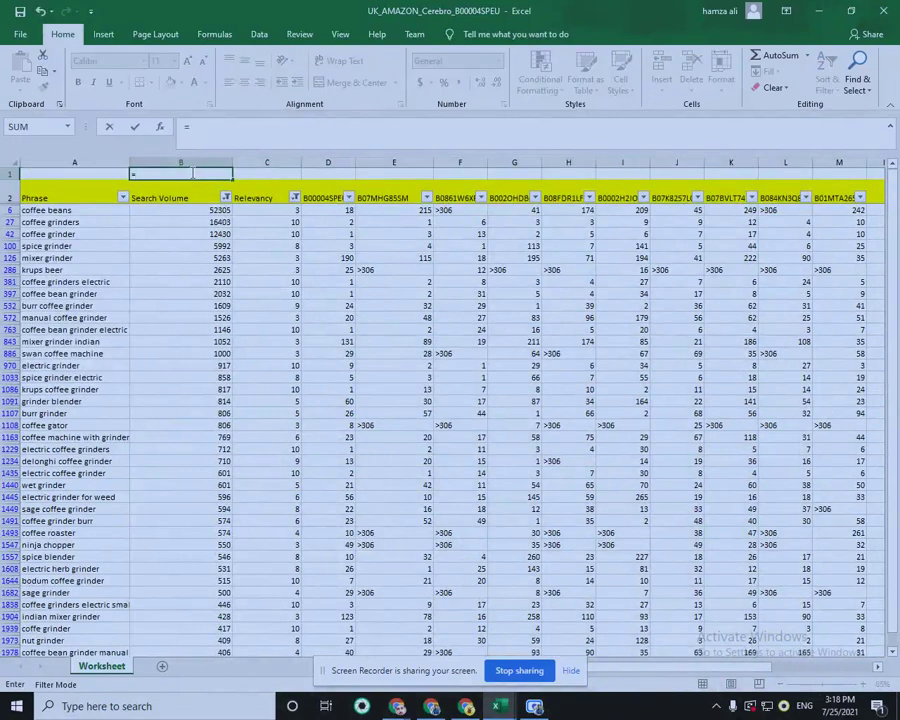
text(sub)
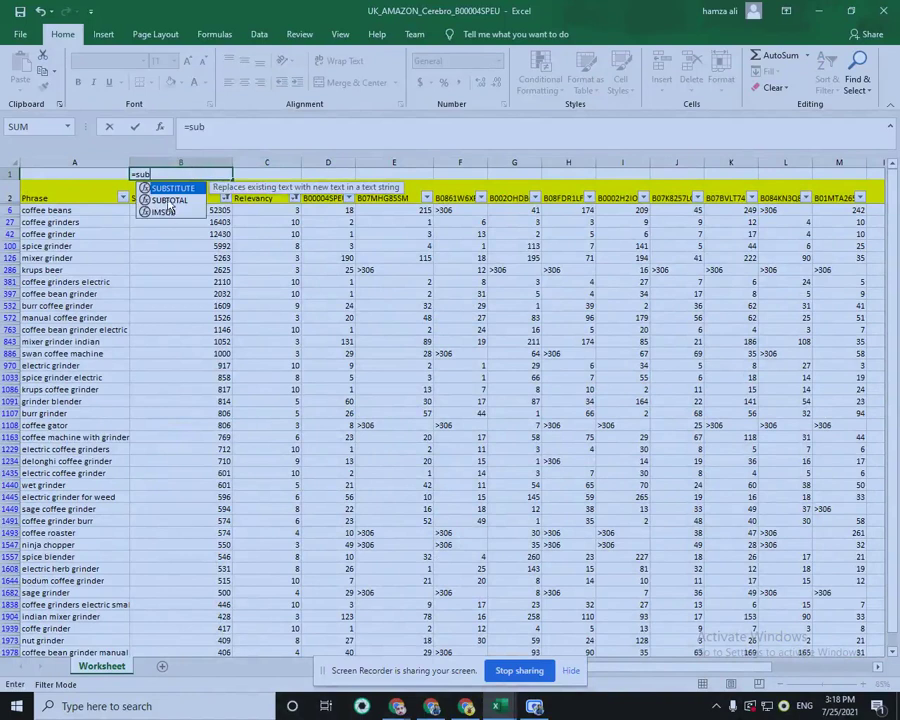
double_click(169, 200)
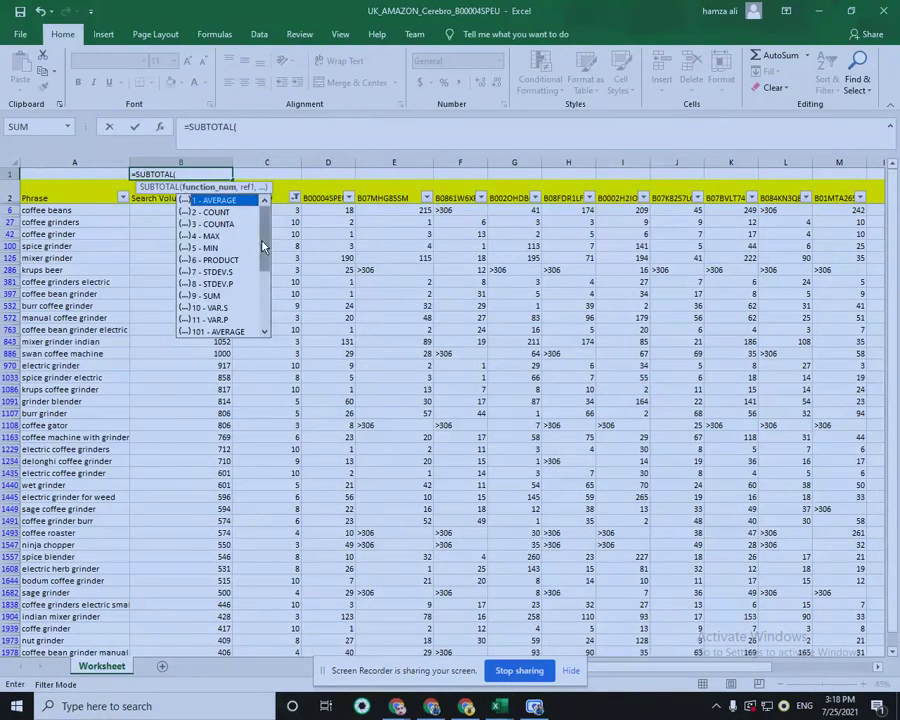
Complete the SUBTOTAL formula in B1 with function 9 (SUM) over the filtered search volumes in B6:B2183.
scroll(262, 246, down, 3)
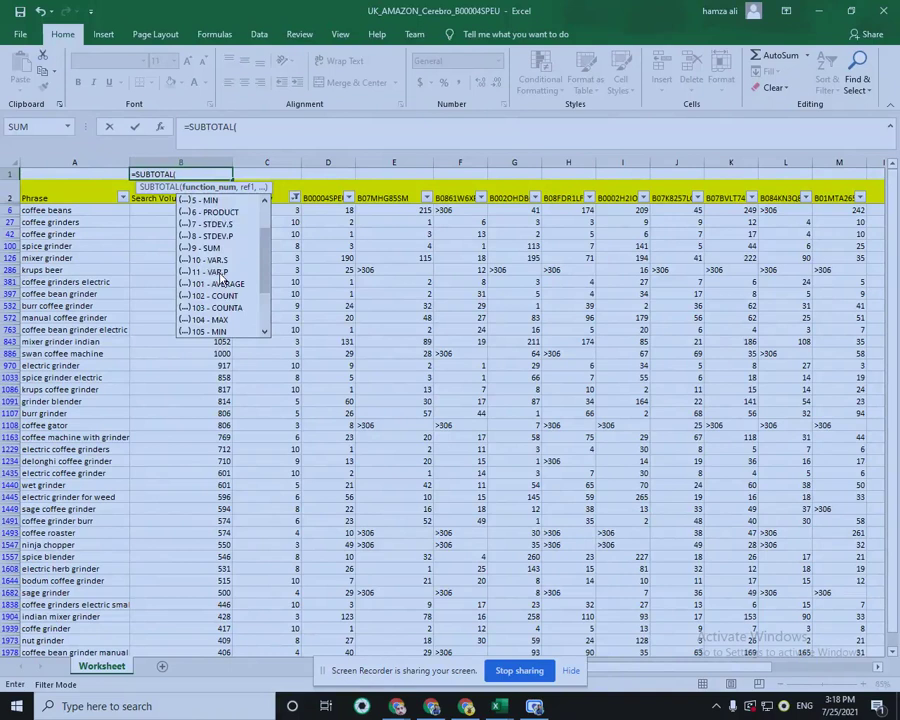
scroll(227, 290, up, 3)
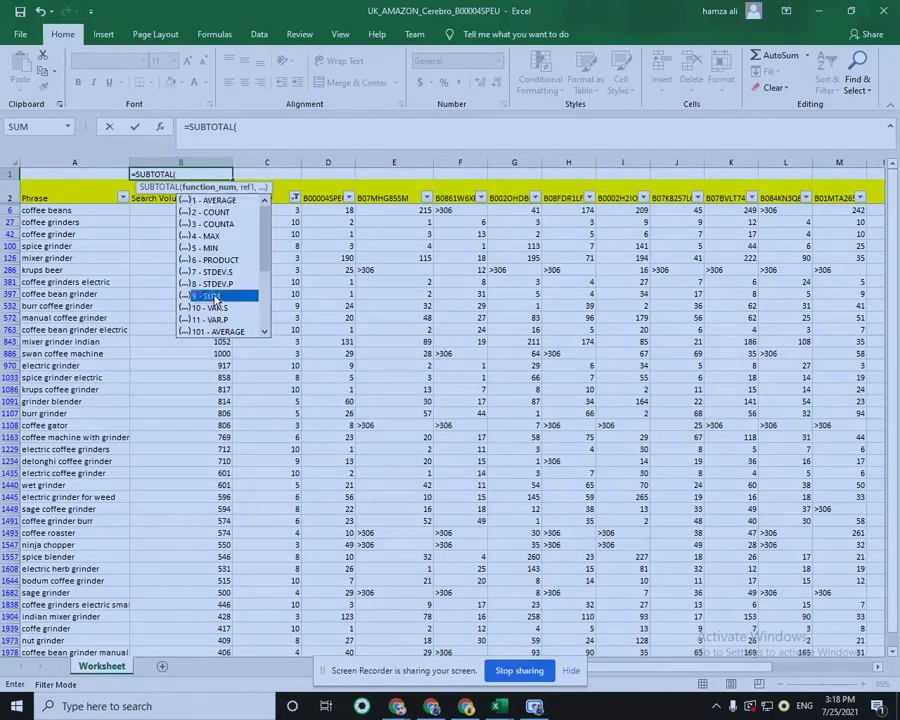
double_click(210, 296)
key(Return)
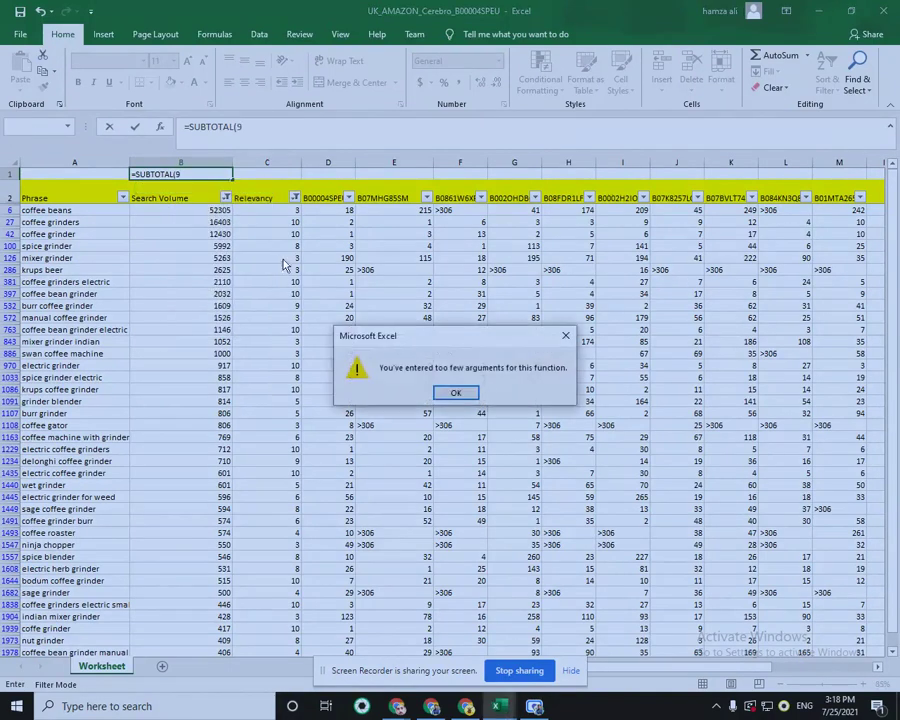
click(566, 335)
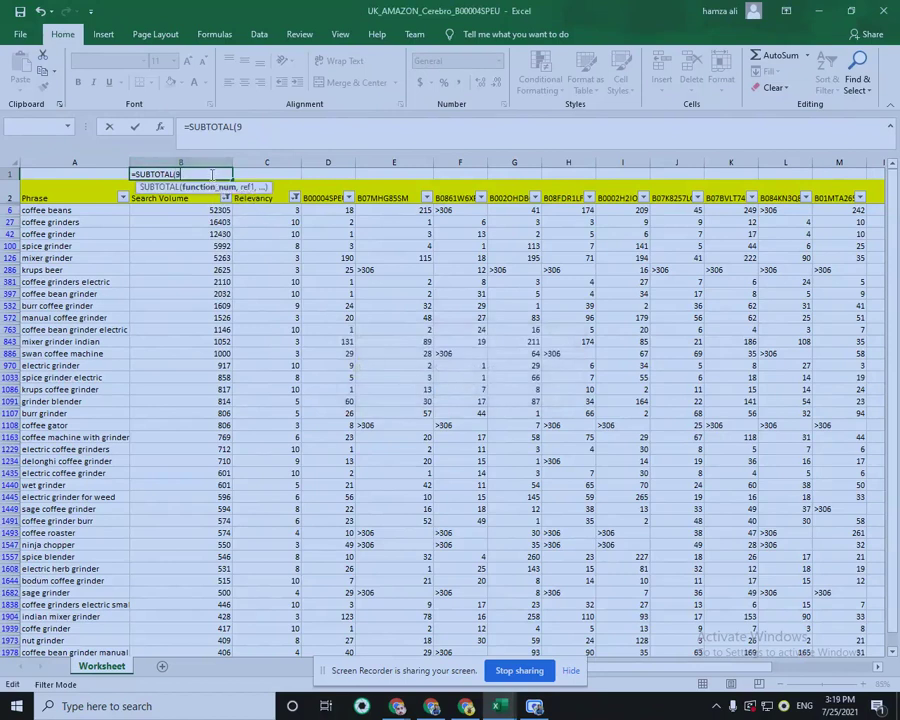
text(,)
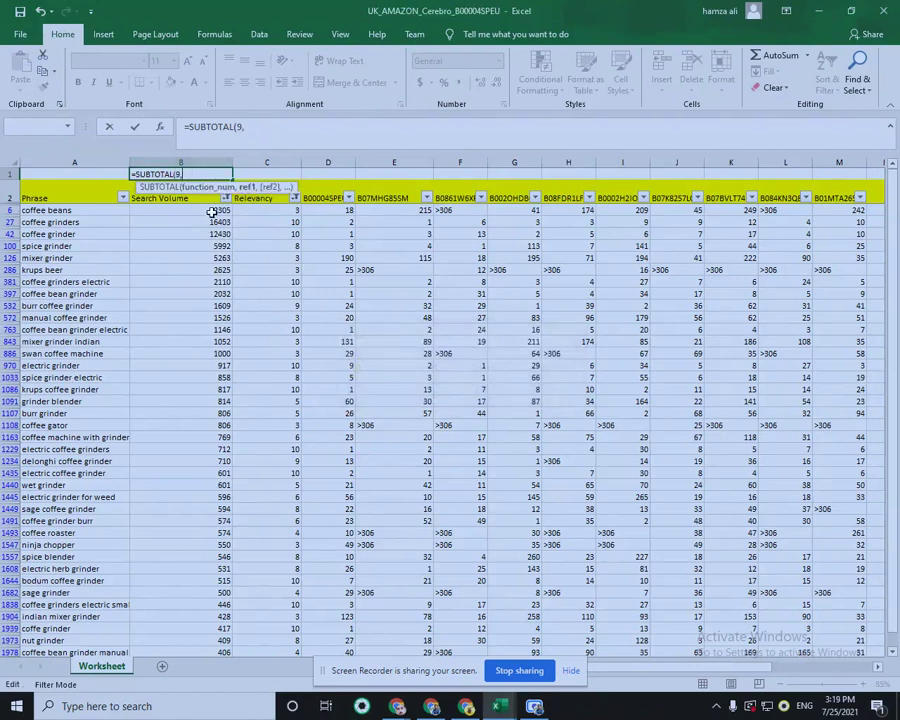
click(214, 212)
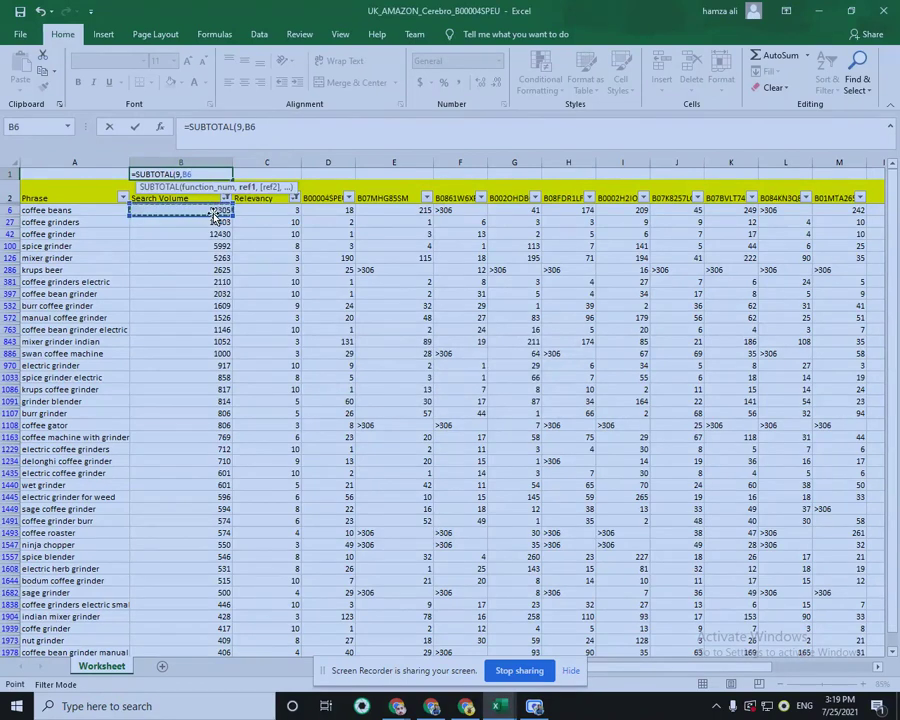
key(ctrl+shift+Down)
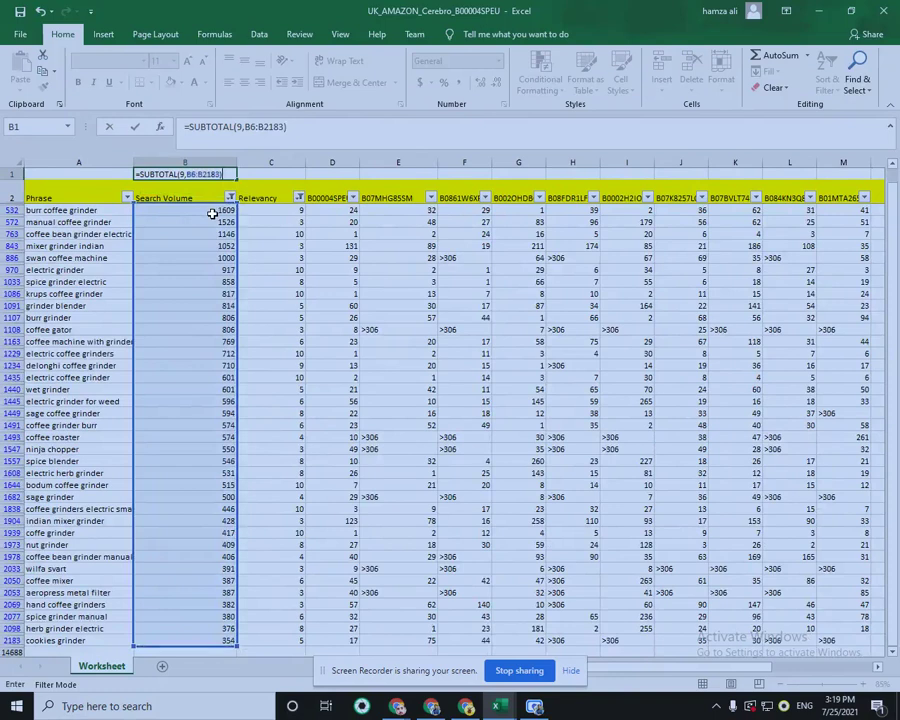
key(Return)
click(201, 172)
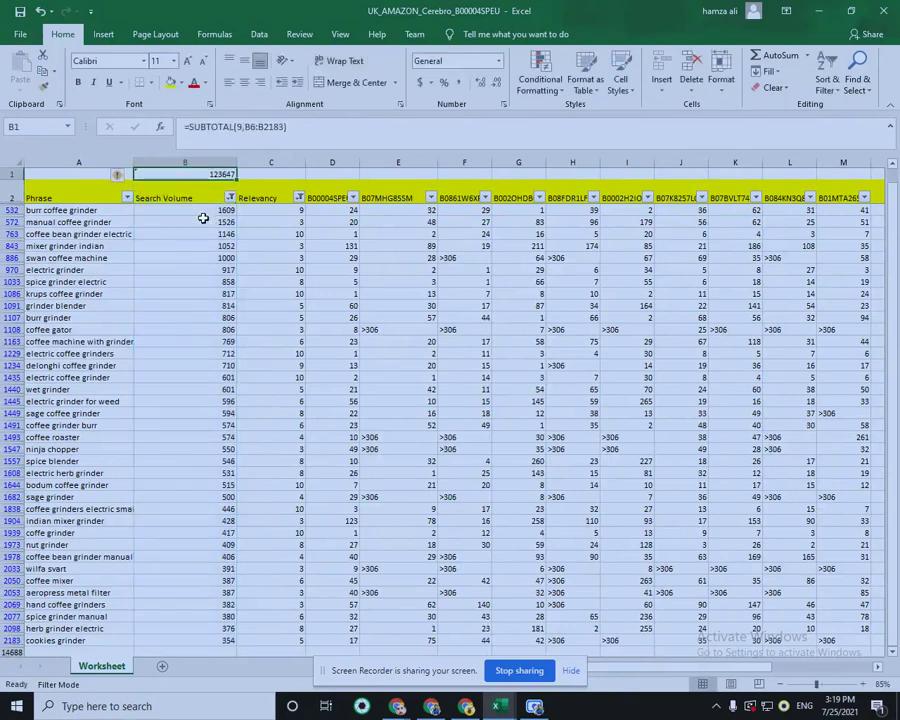
right_click(190, 163)
key(Escape)
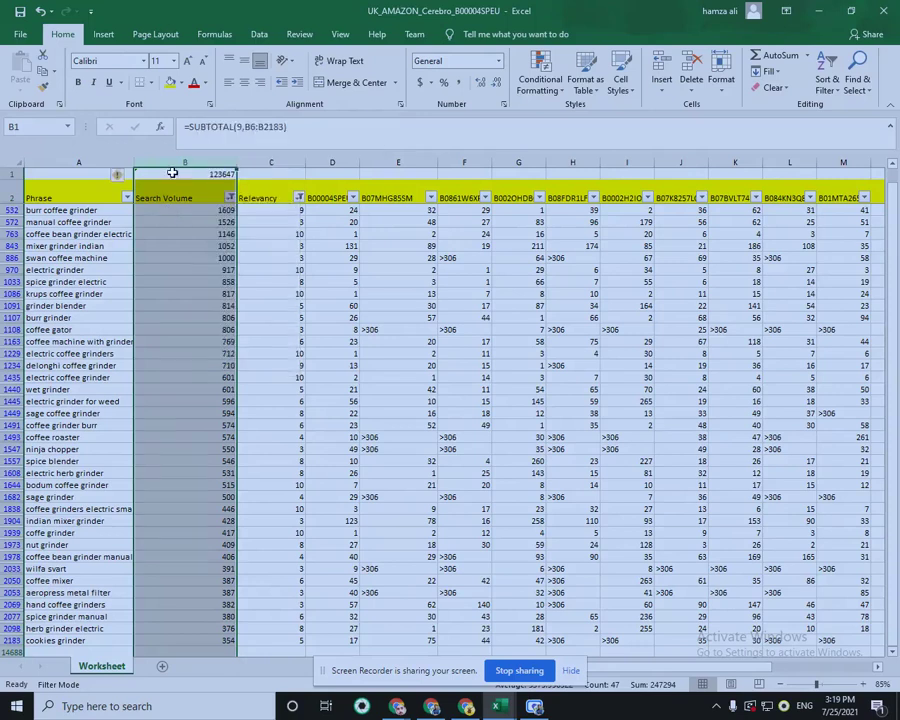
click(822, 283)
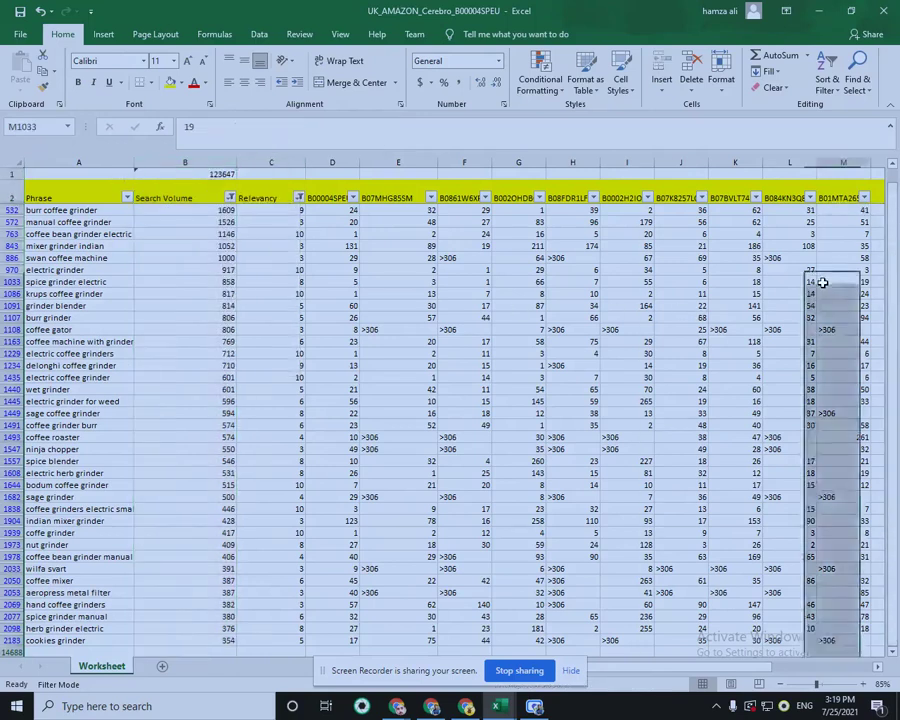
drag(895, 227, 895, 227)
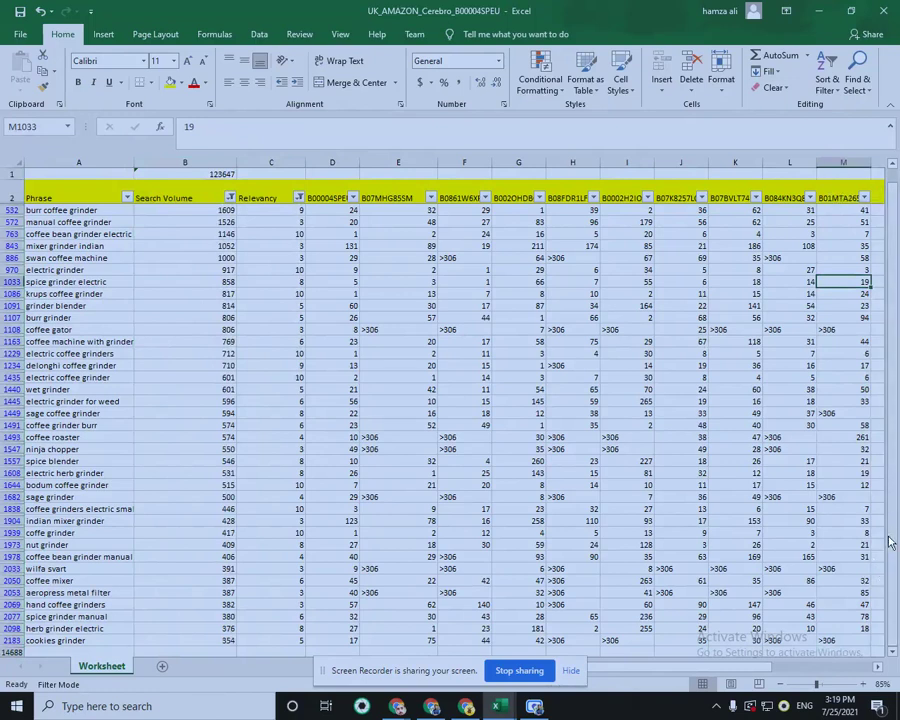
Replace the subtotal formula in B1 with its static value by copying the cell and pasting it back as values.
scroll(632, 448, up, 3)
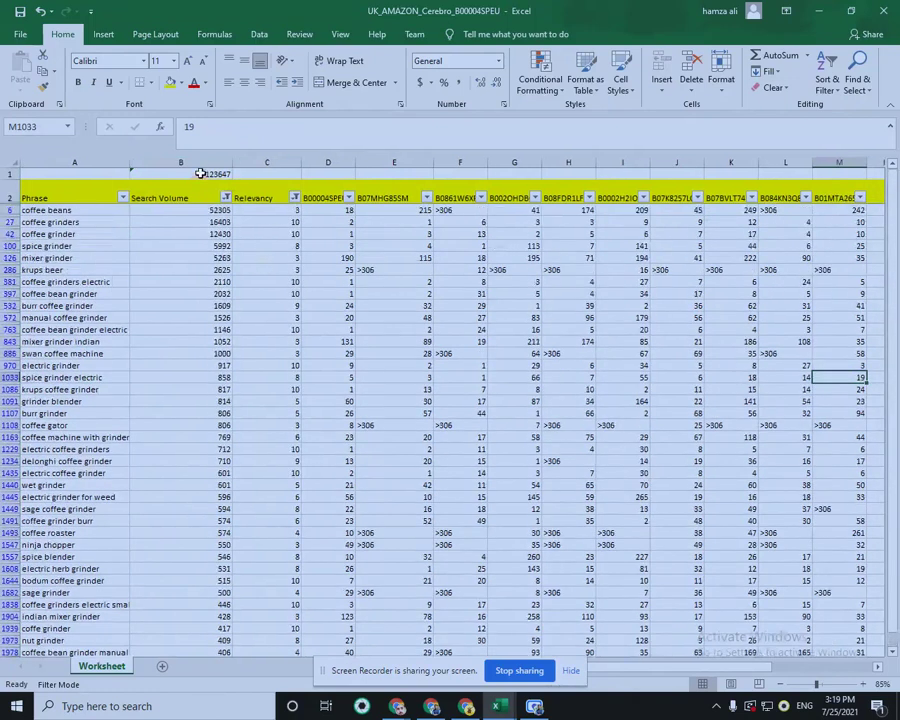
double_click(201, 172)
click(60, 188)
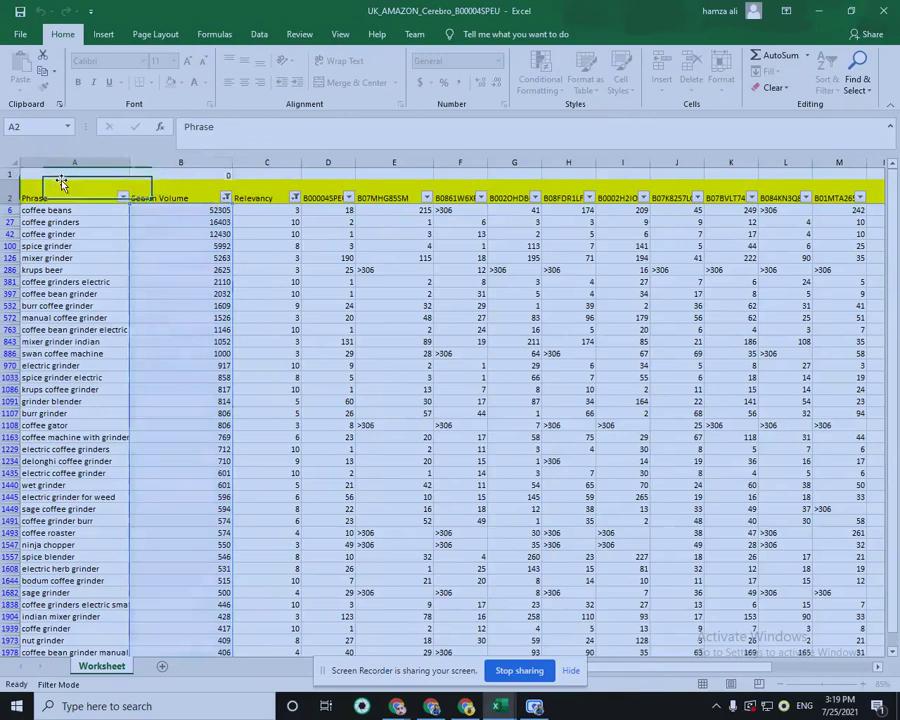
click(190, 175)
right_click(193, 179)
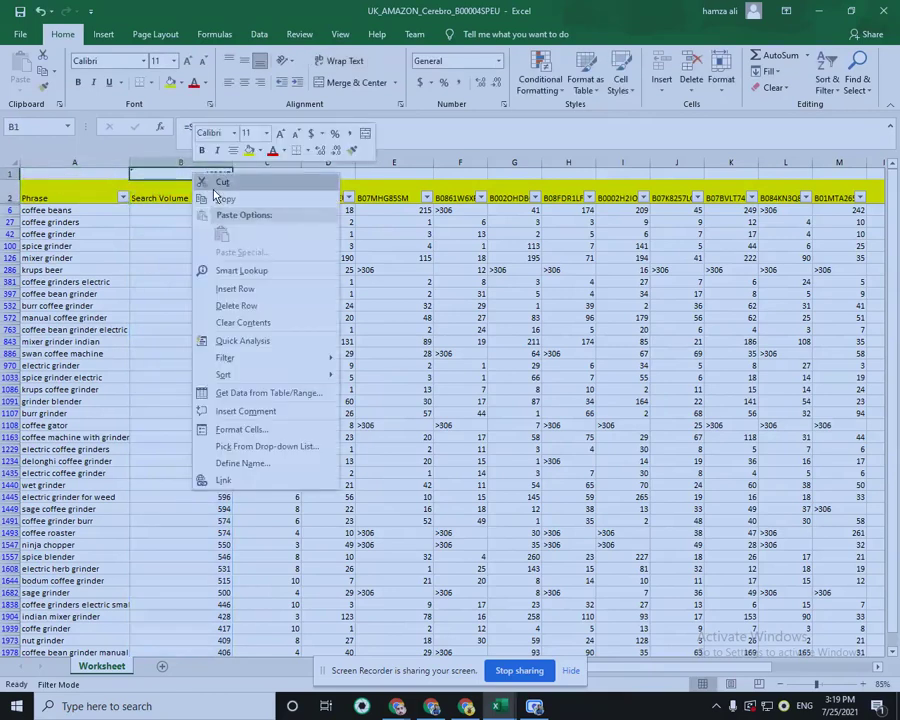
click(228, 197)
right_click(196, 172)
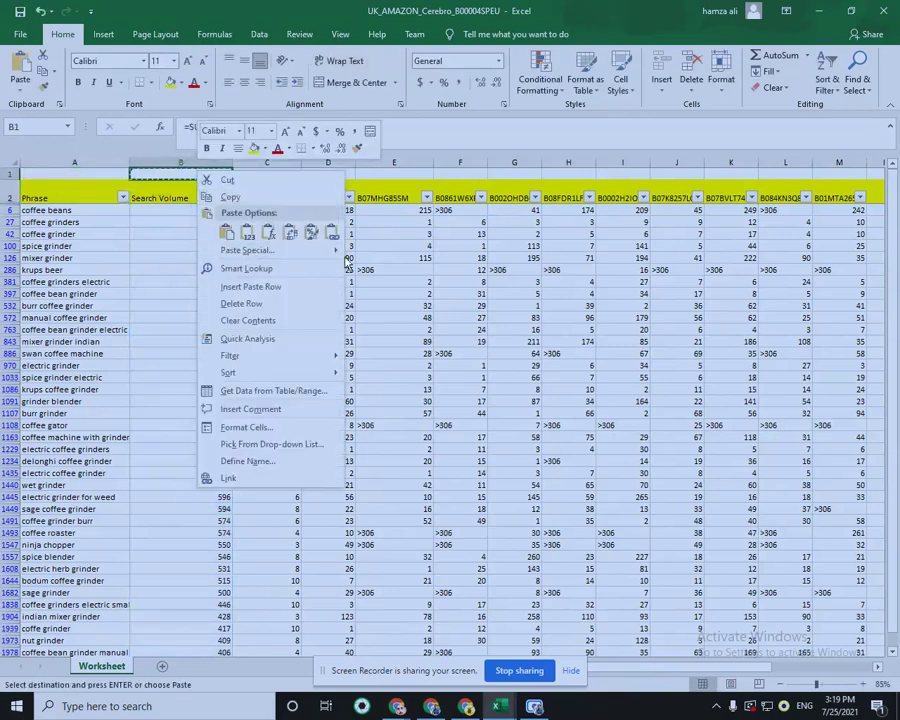
mouse_move(335, 251)
click(356, 326)
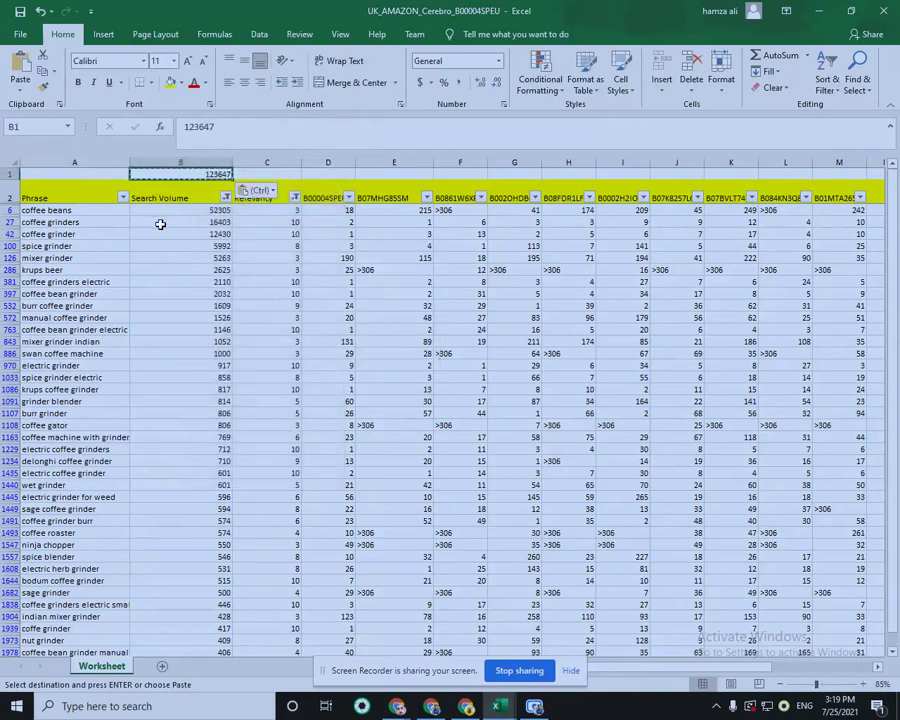
key(Escape)
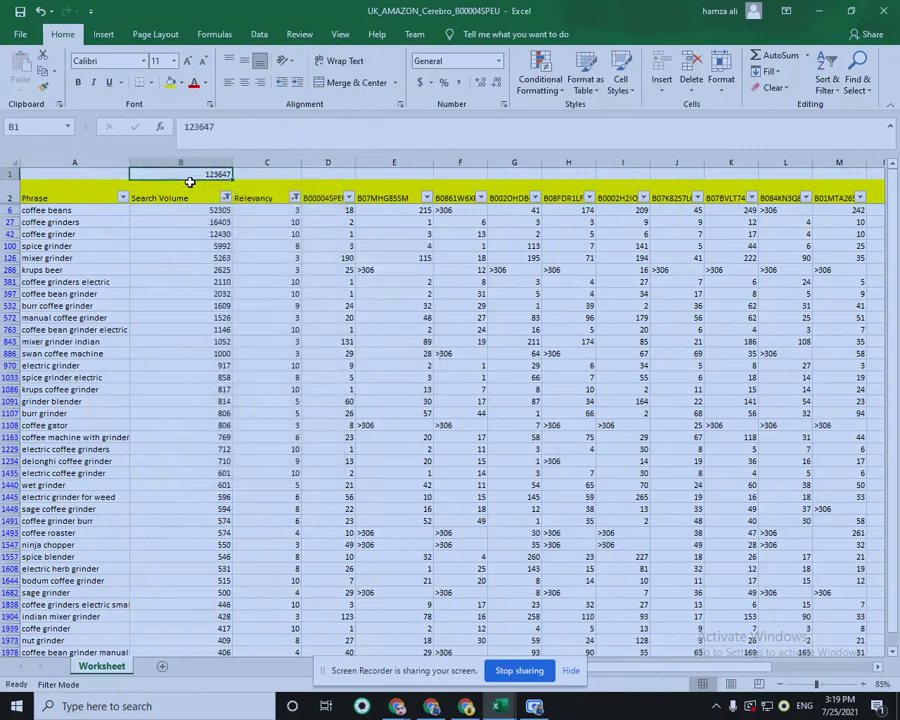
Clear the Search Volume filter and reapply it to show only values greater than 350.
click(222, 401)
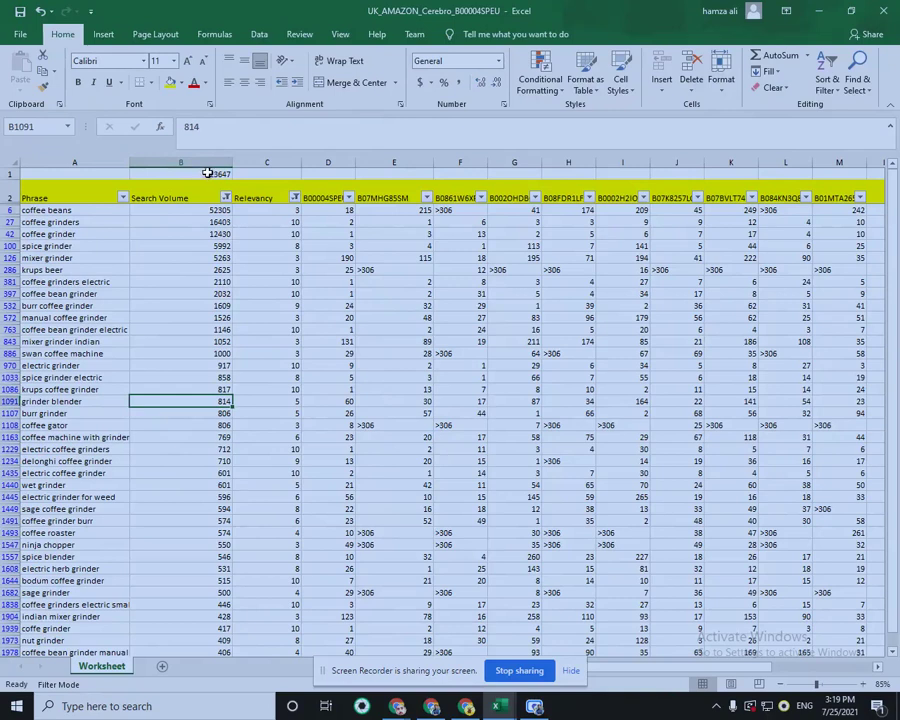
click(207, 174)
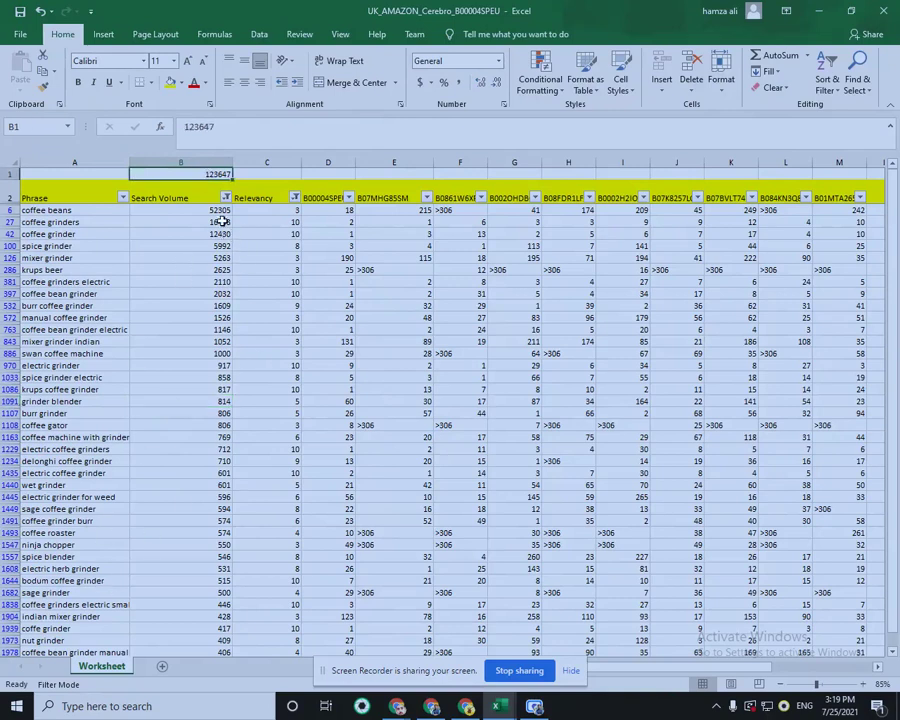
click(226, 197)
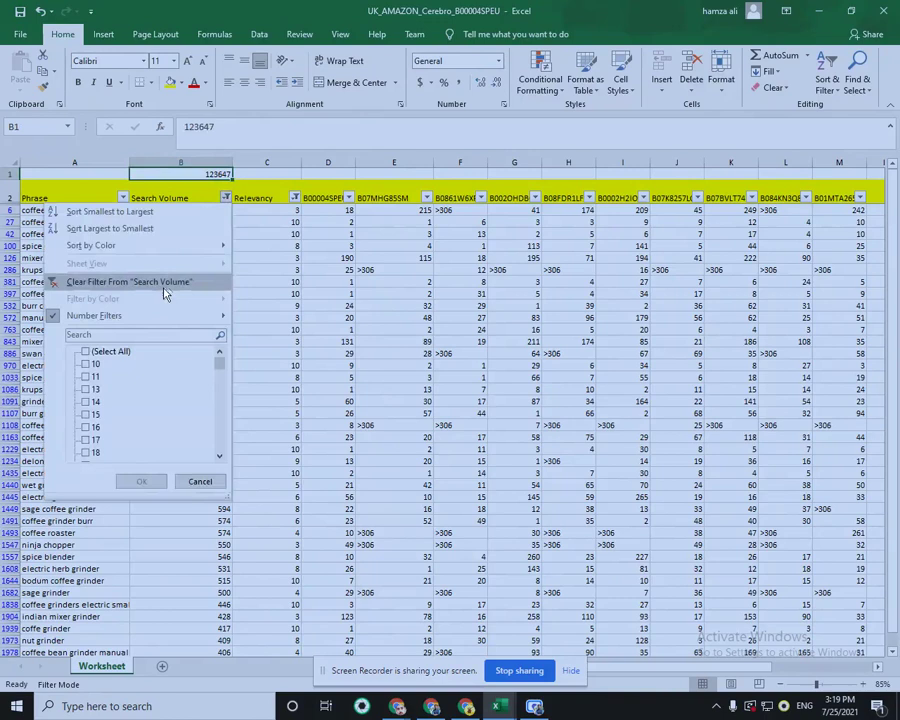
click(165, 282)
click(226, 197)
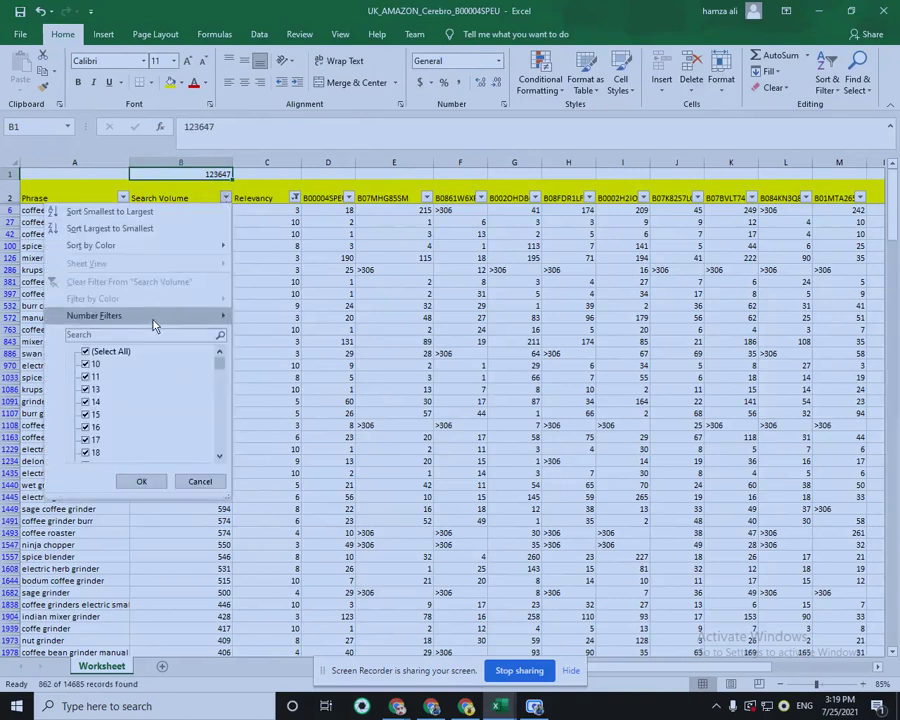
mouse_move(157, 316)
click(278, 352)
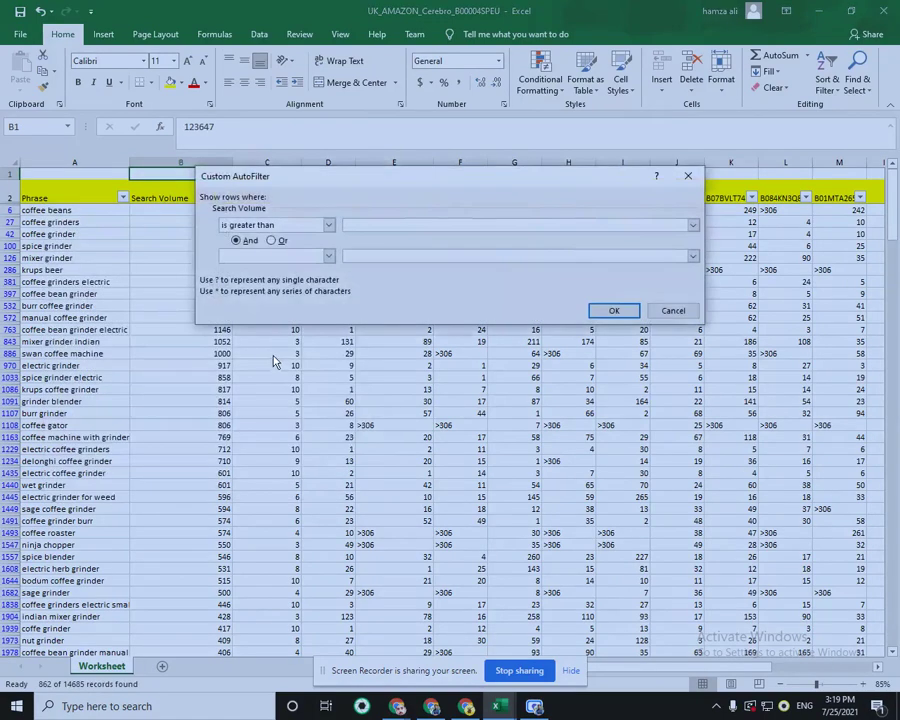
text(350)
click(607, 311)
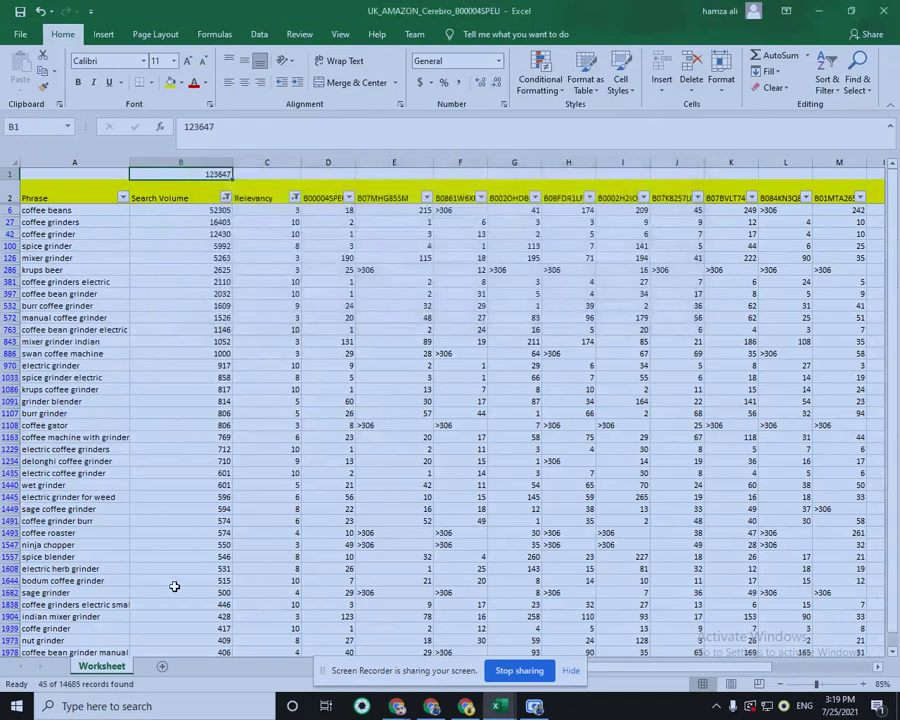
Copy the total in B1, switch to the Sample Master Keyword Research workbook, and widen column B to fit its contents.
right_click(214, 175)
click(245, 198)
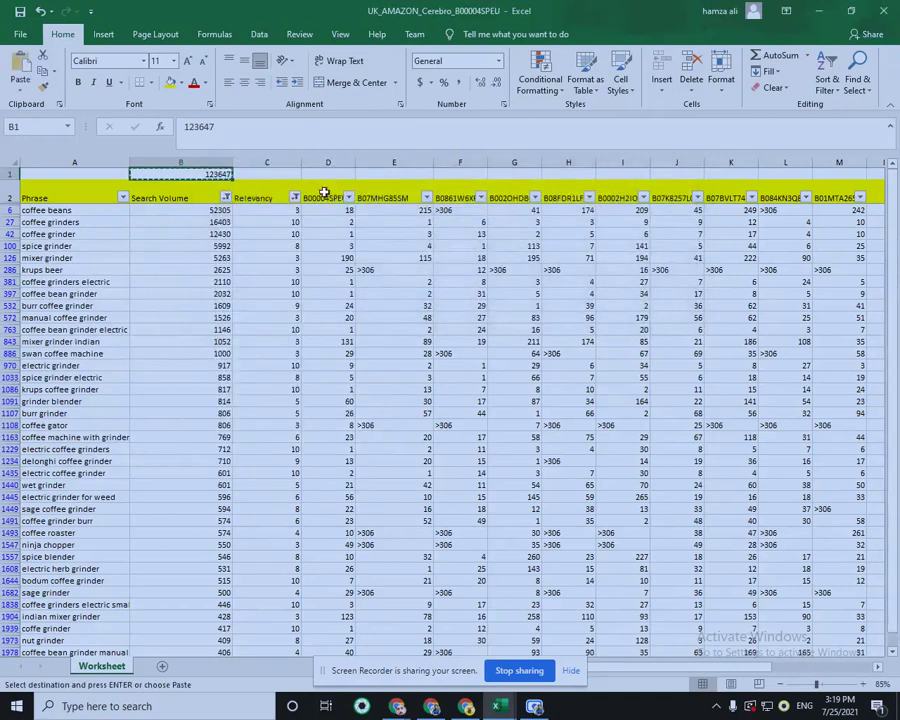
click(818, 10)
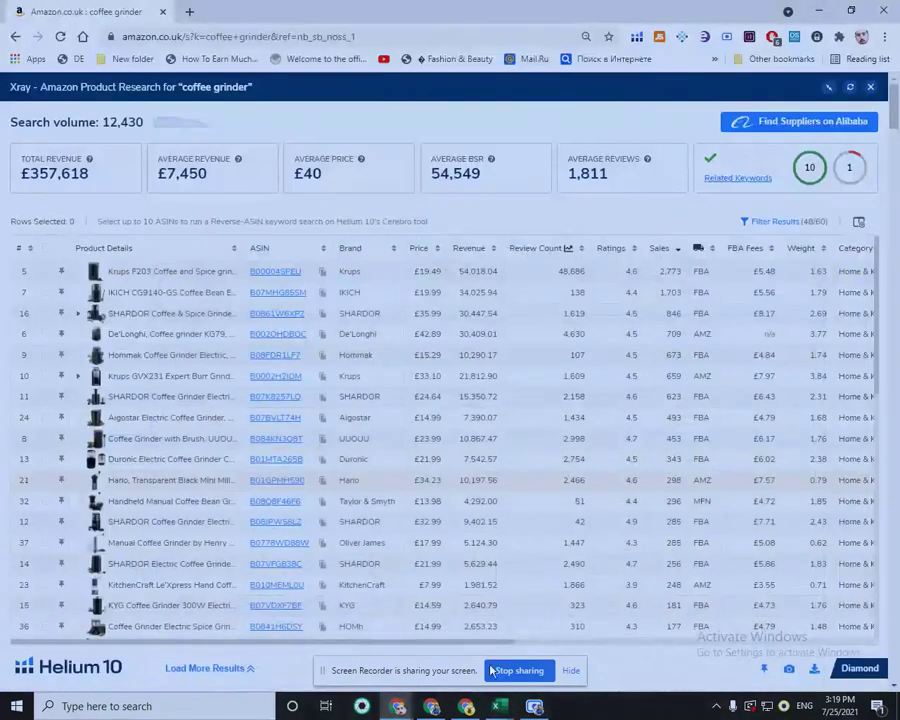
mouse_move(474, 712)
click(585, 660)
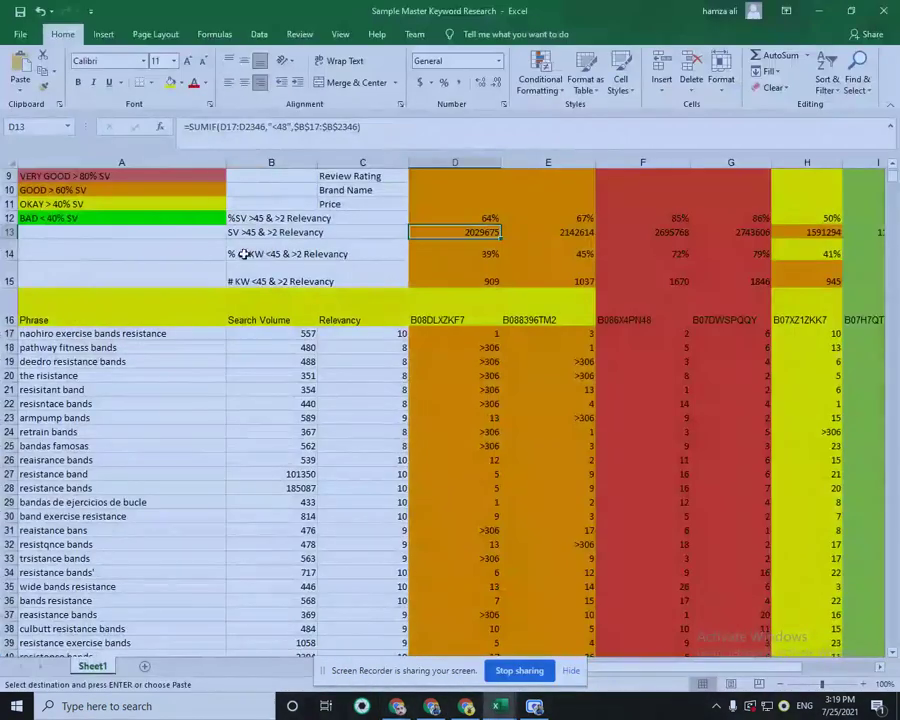
double_click(338, 162)
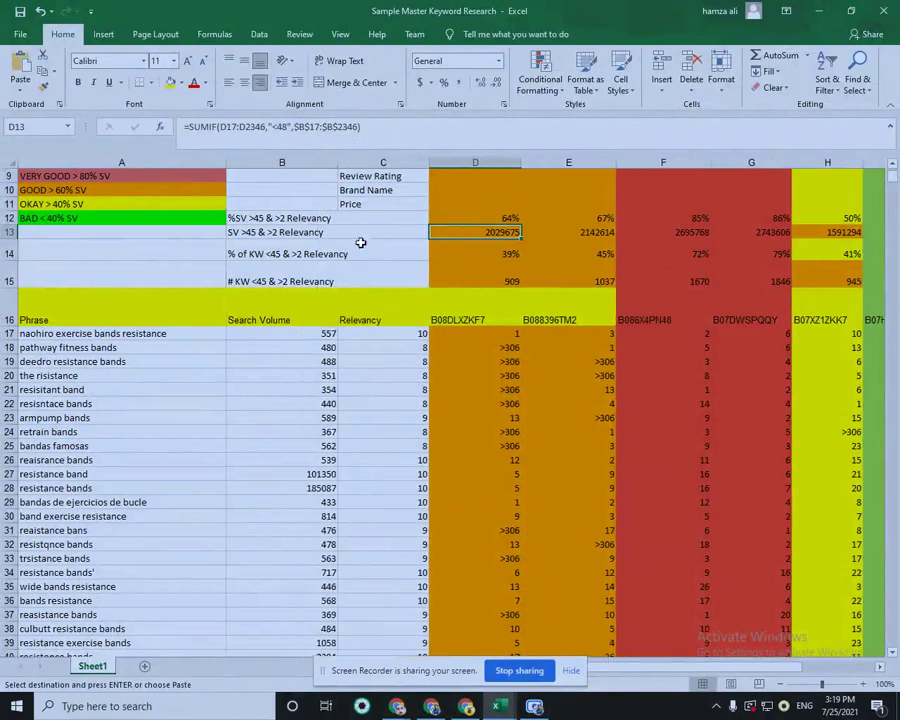
Recheck the total in the Cerebro workbook and set Total SV >2 Relevancy & >350 SV in B7 of the sample workbook to 123647.
scroll(360, 243, up, 3)
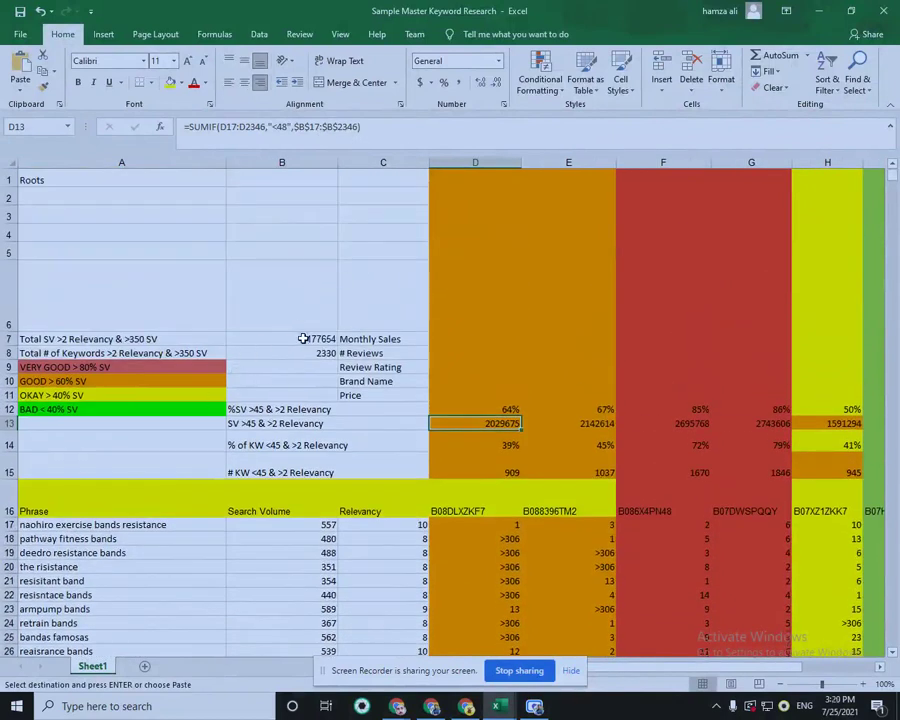
click(297, 341)
double_click(302, 339)
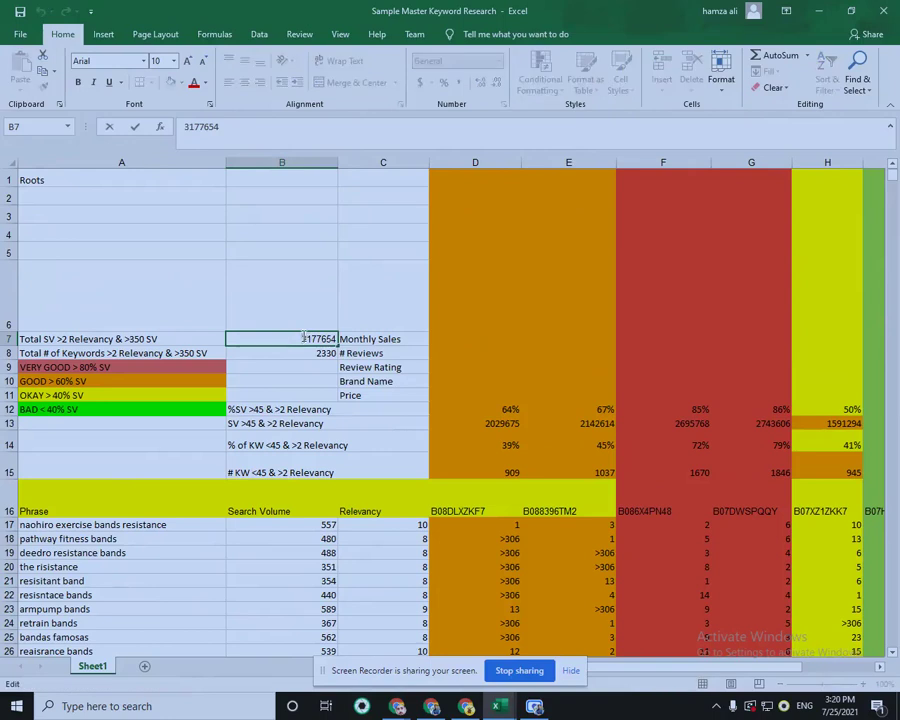
drag(302, 339, 322, 339)
right_click(298, 340)
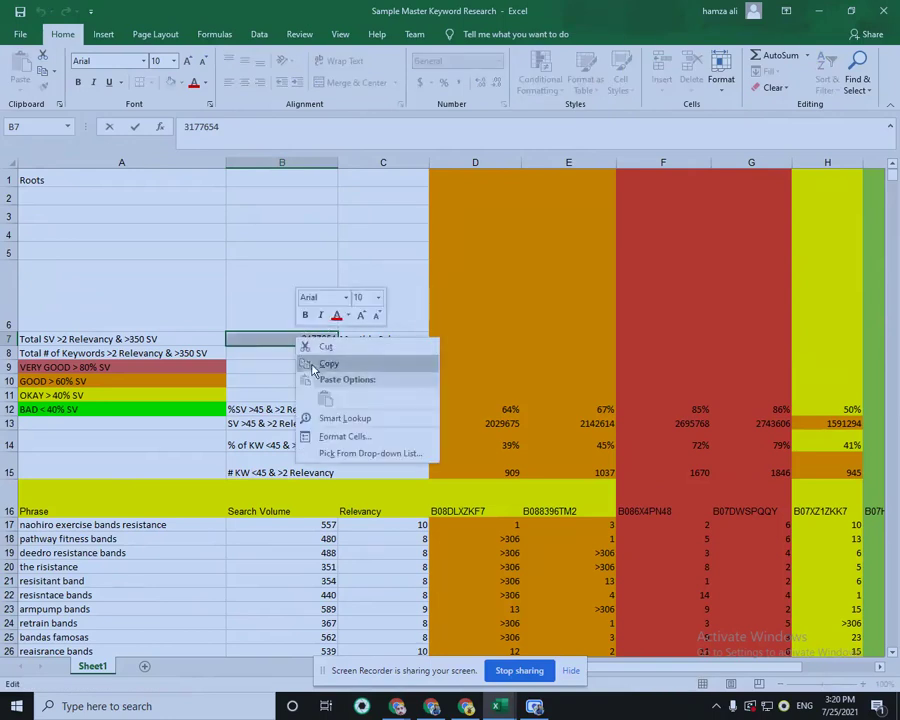
mouse_move(497, 706)
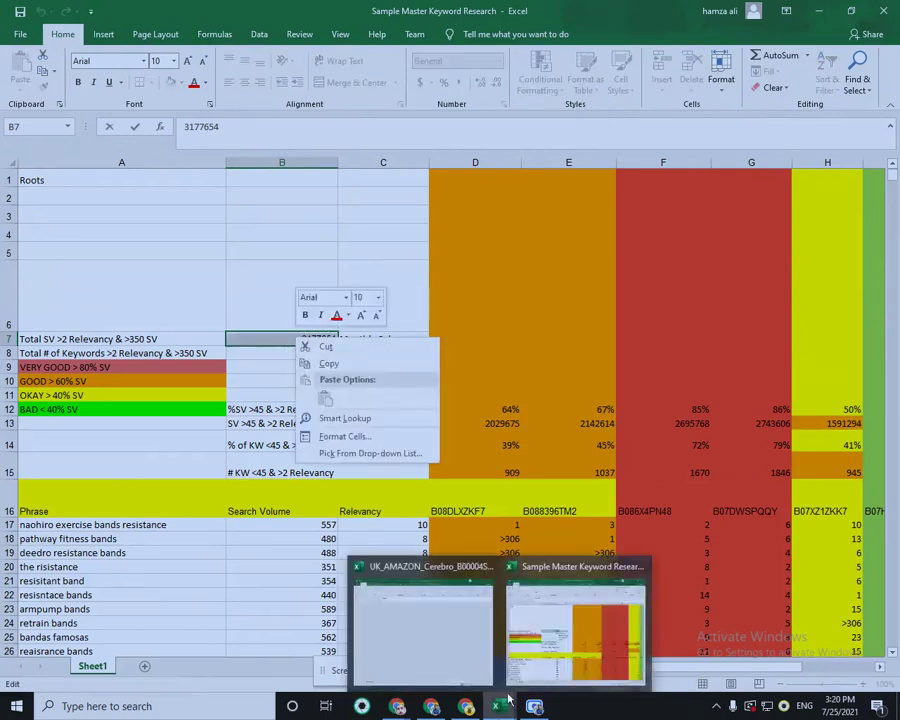
click(420, 636)
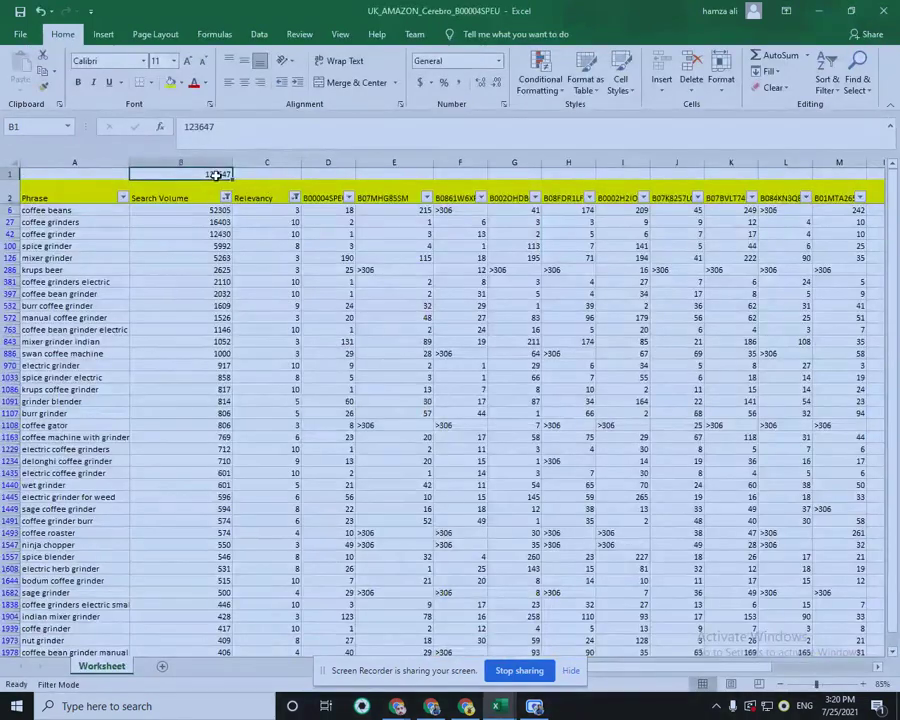
click(818, 11)
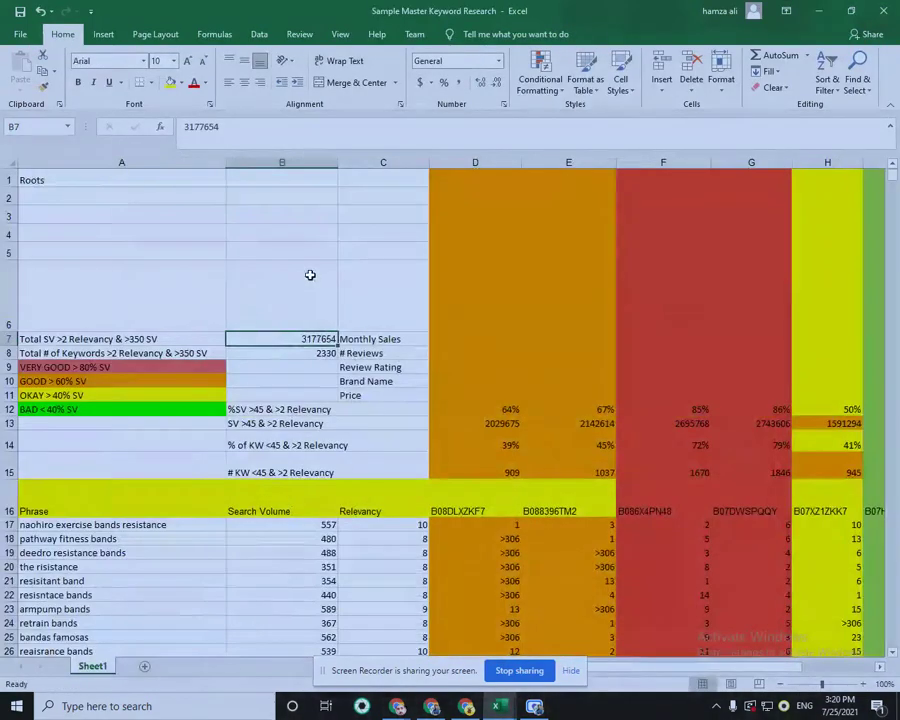
double_click(320, 340)
key(BackSpace)
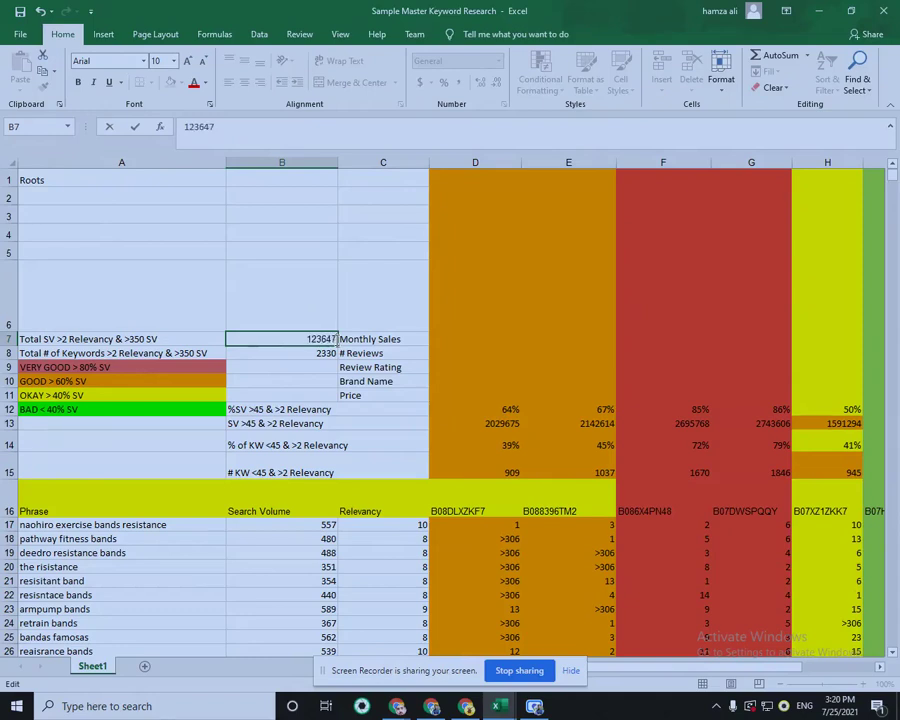
key(Return)
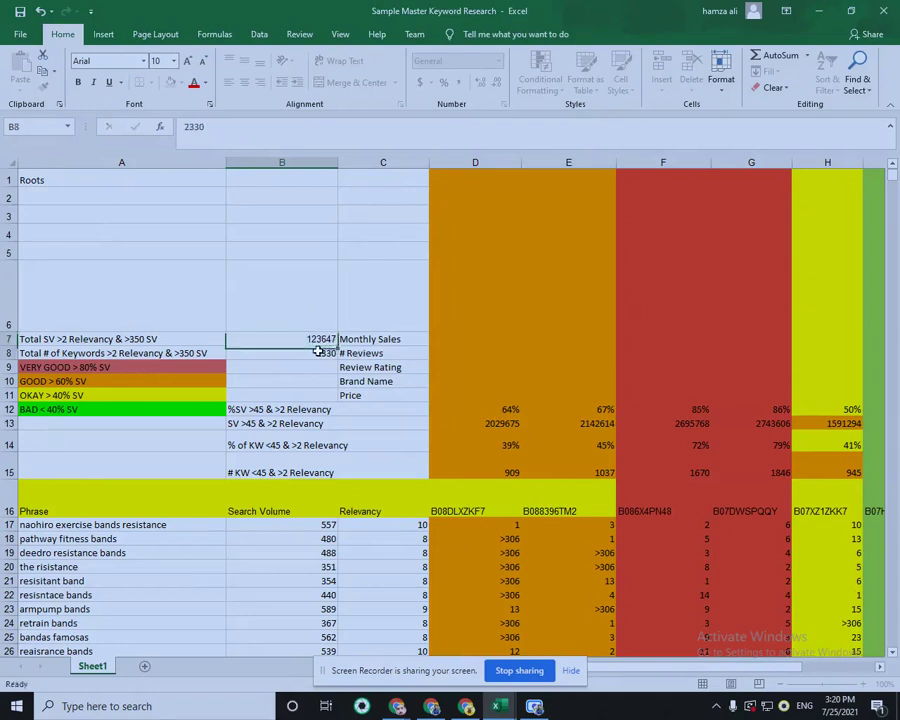
Set Total # of Keywords >2 Relevancy & >350 SV in B8 to 45.
right_click(345, 353)
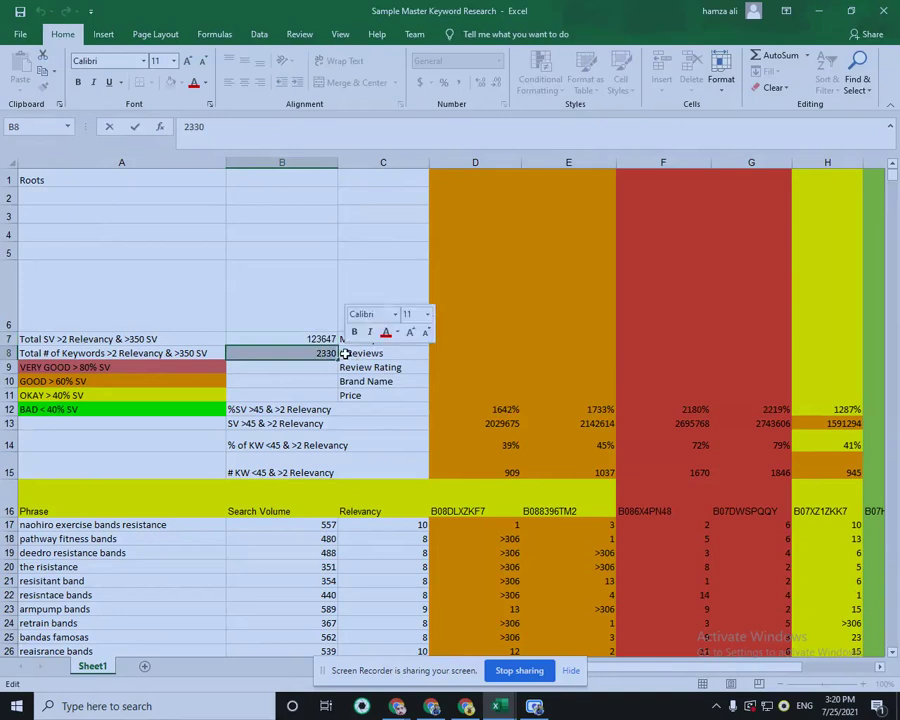
key(Delete)
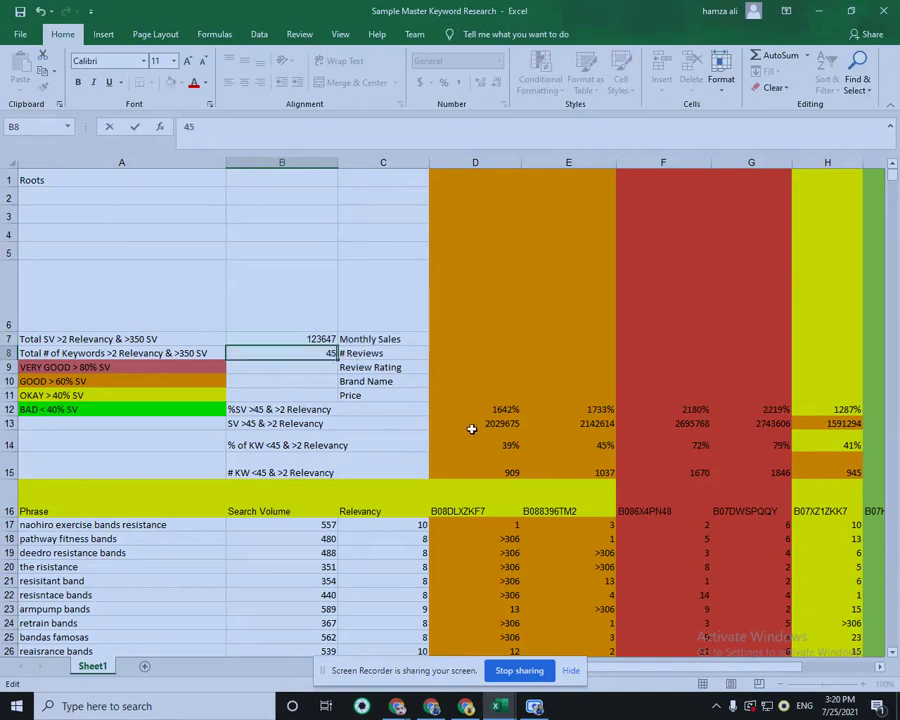
click(330, 423)
click(305, 341)
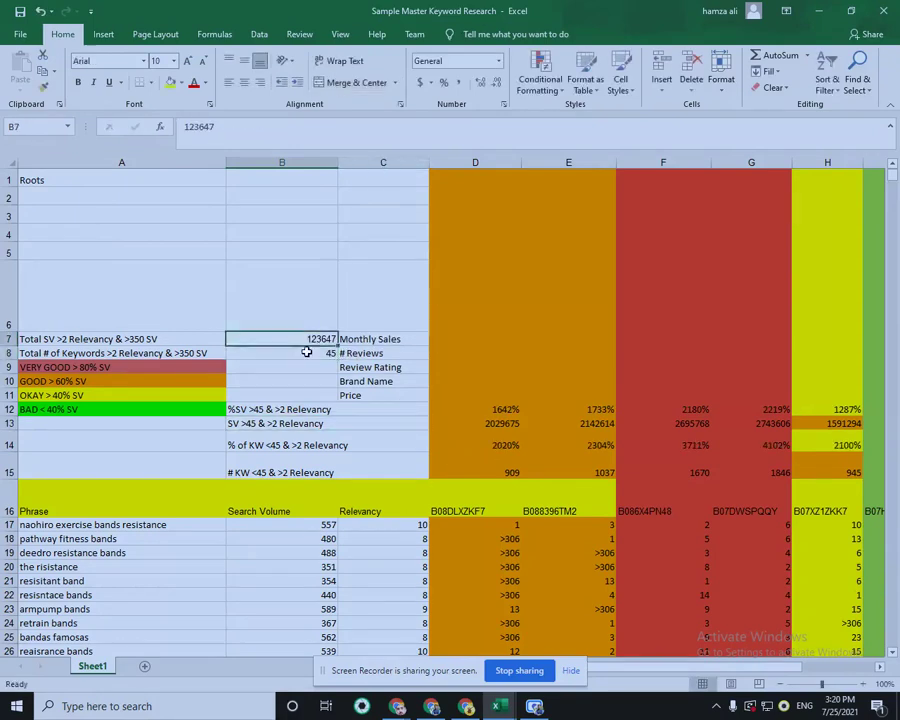
click(307, 353)
click(316, 326)
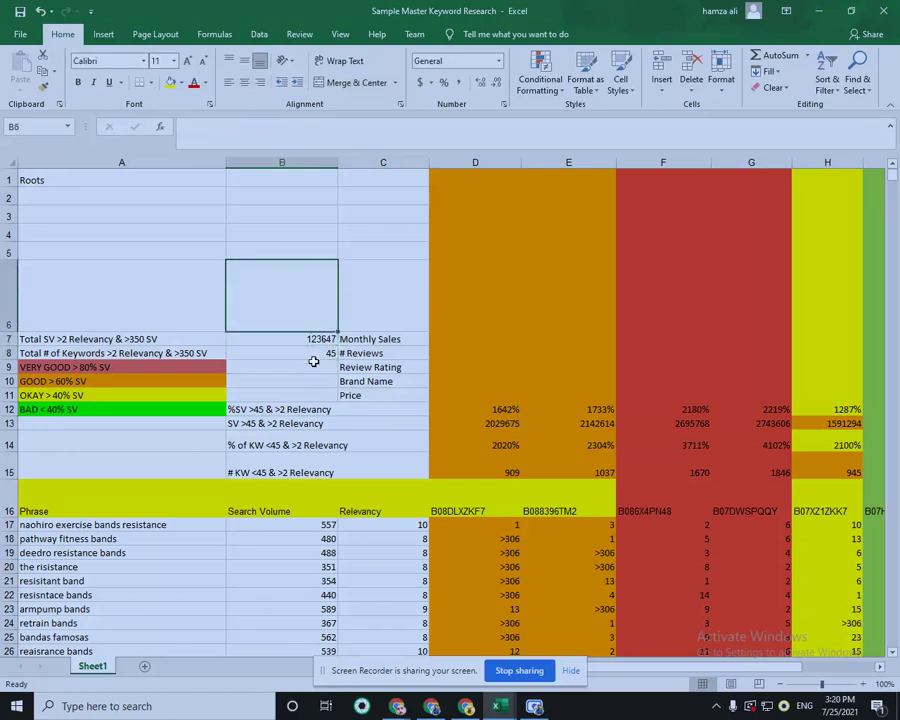
Return to the Cerebro workbook and copy all filtered keyword rows from coffee beans to cookies grinder, columns A to M.
scroll(254, 414, down, 4)
mouse_move(499, 705)
click(455, 671)
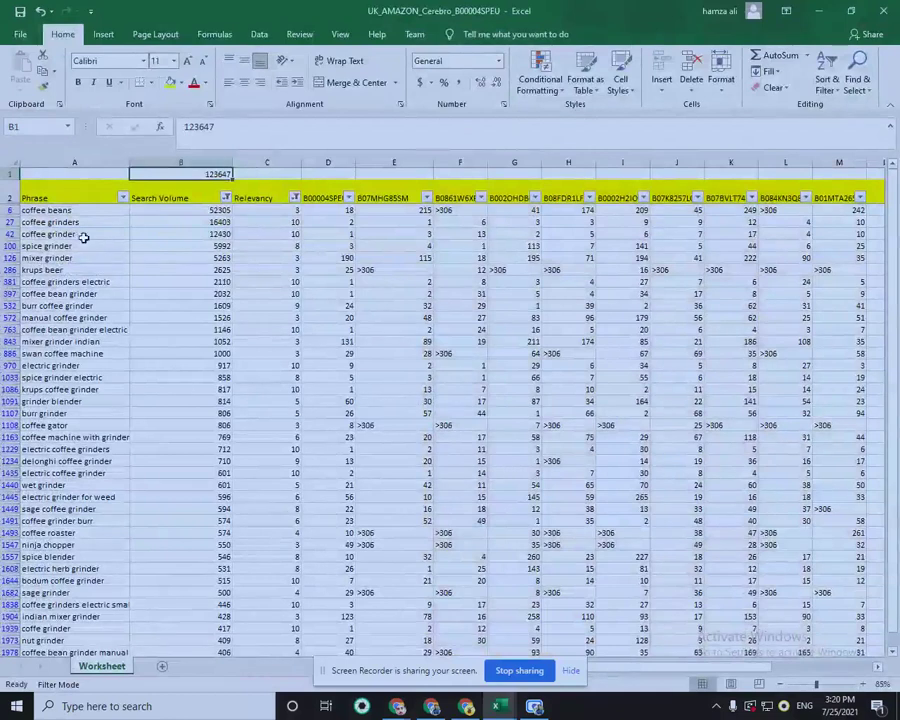
click(60, 210)
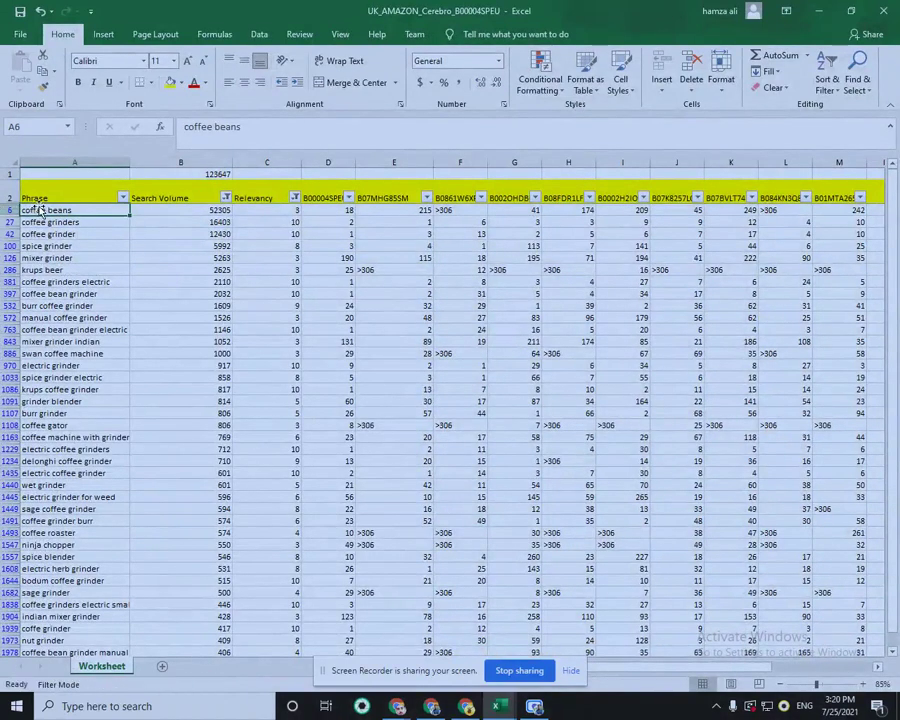
drag(44, 210, 845, 218)
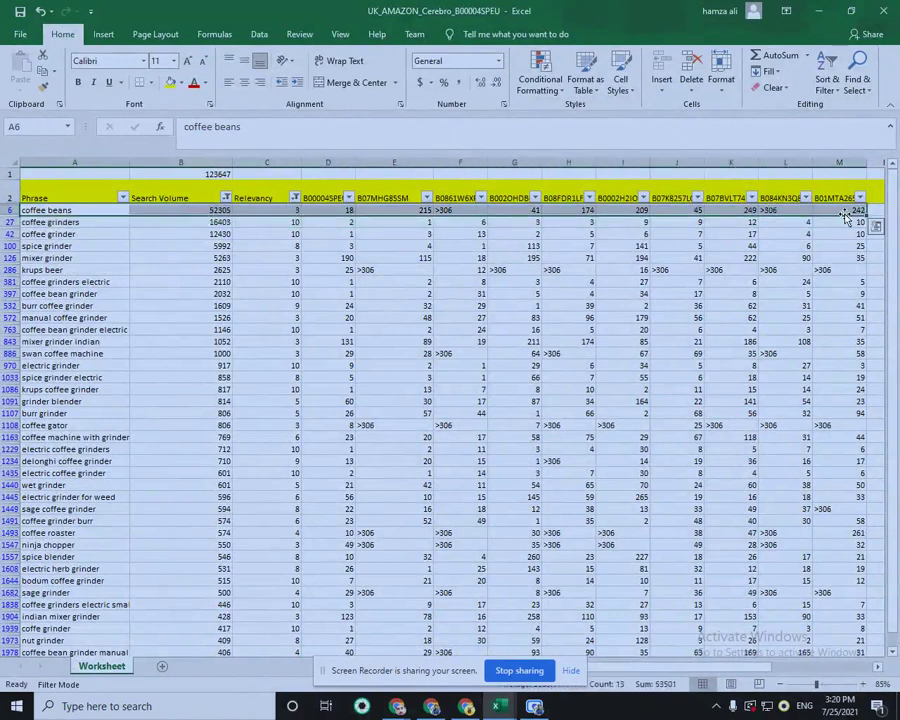
key(ctrl+shift+Down)
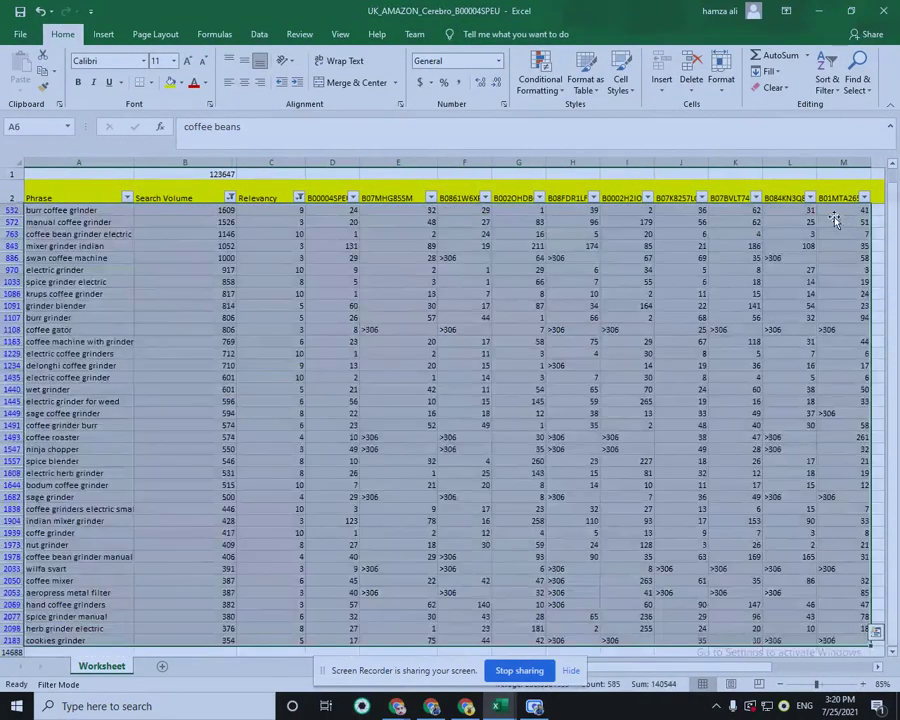
right_click(585, 293)
click(611, 319)
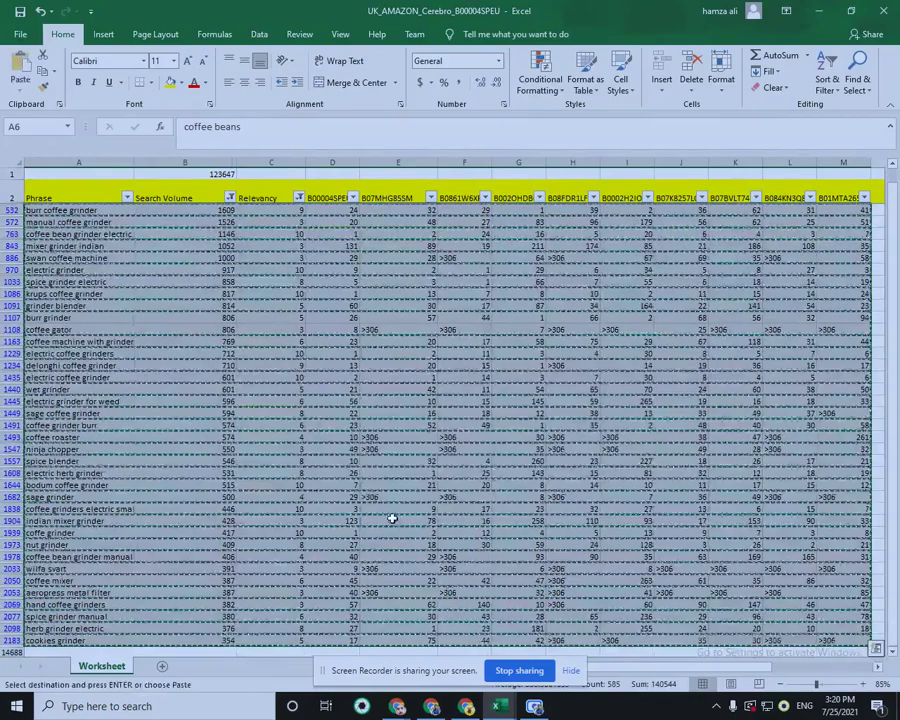
Add a new sheet, paste the copied keyword rows starting at A2, and widen column A to show the phrases.
click(161, 667)
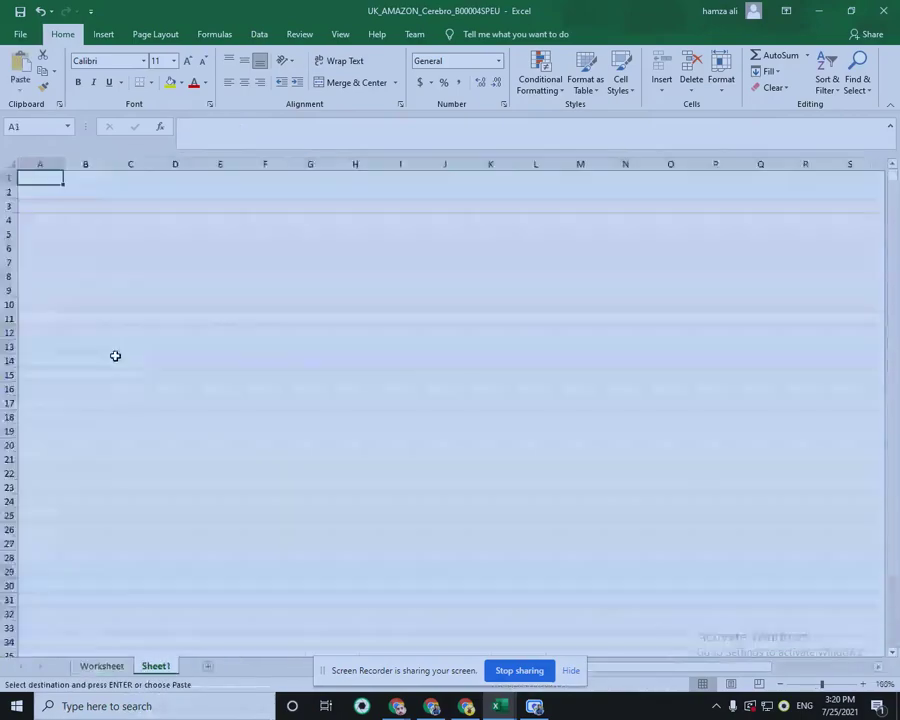
click(43, 191)
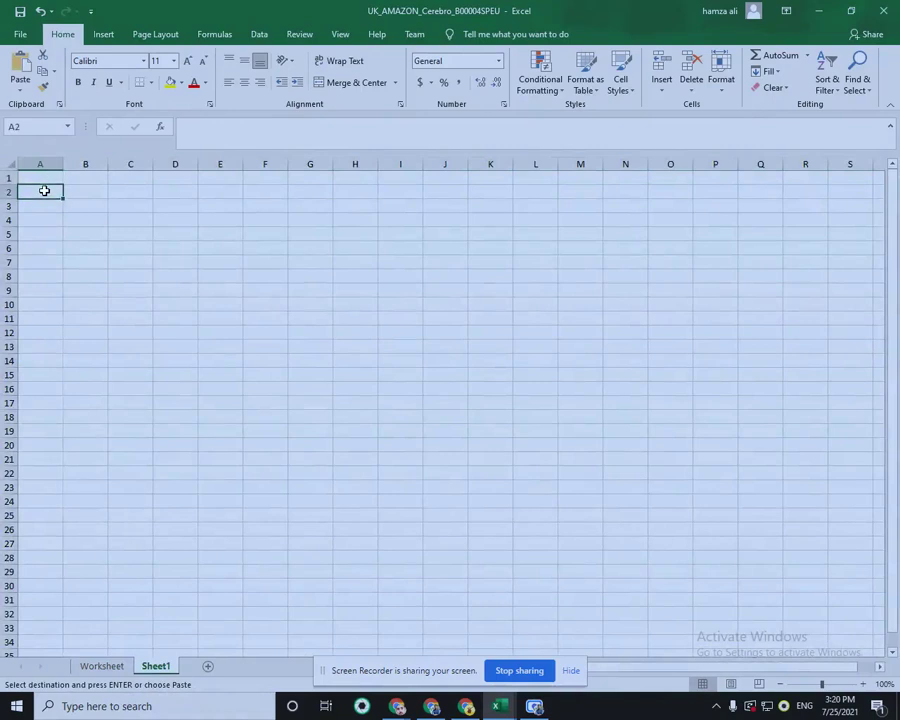
right_click(44, 190)
click(76, 251)
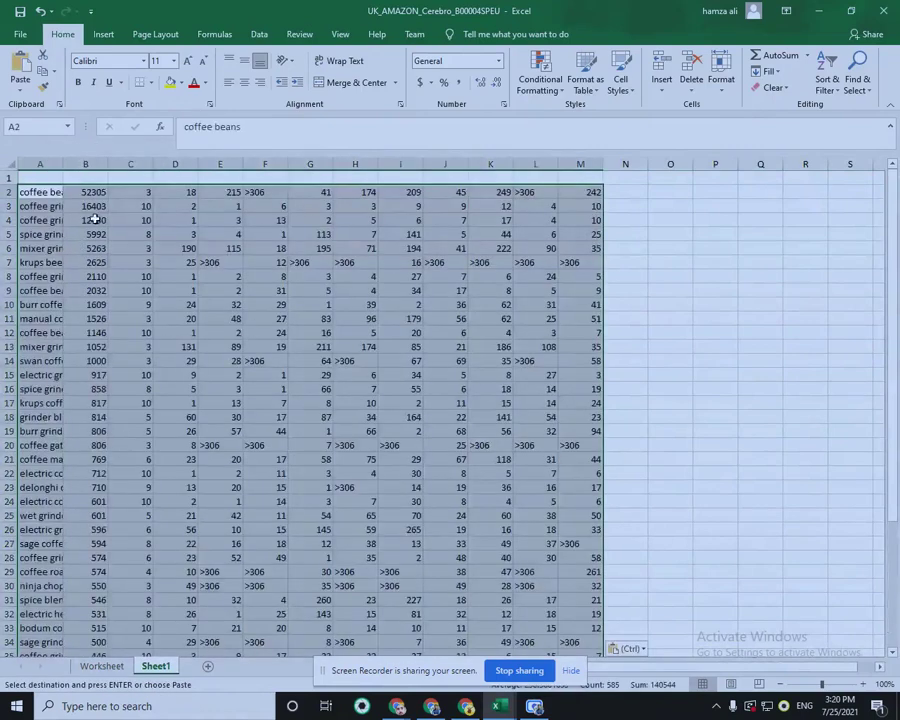
double_click(63, 164)
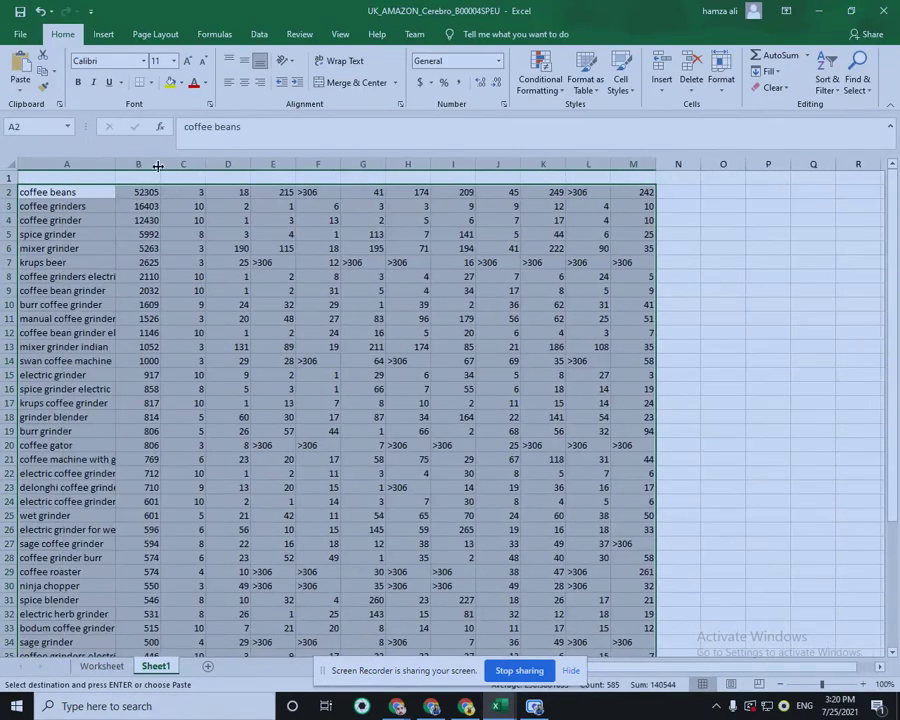
Copy the yellow header row from Worksheet and paste it into row 1 of Sheet1.
click(104, 666)
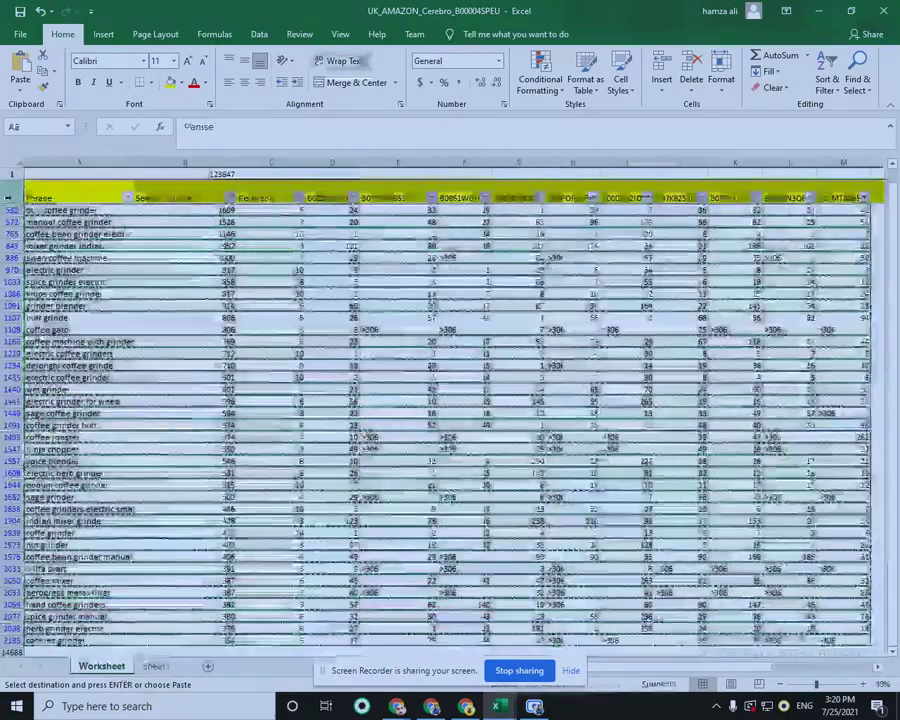
right_click(8, 198)
click(45, 235)
click(155, 666)
click(8, 190)
right_click(8, 190)
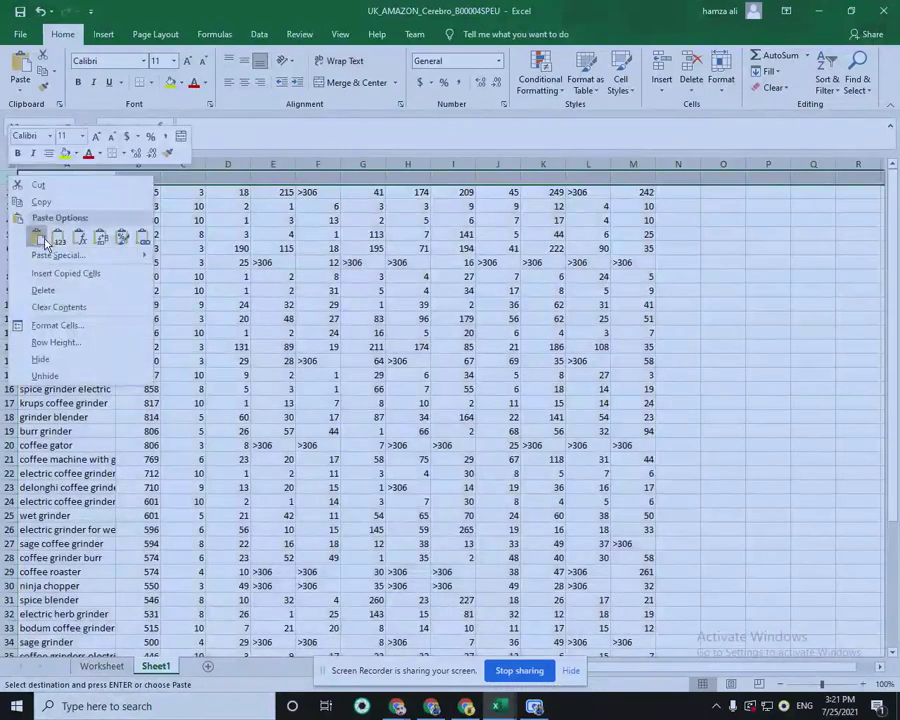
click(37, 236)
Widen columns B through M on Sheet1 so that each header fits on one line.
click(543, 332)
drag(655, 163, 678, 163)
drag(607, 166, 633, 165)
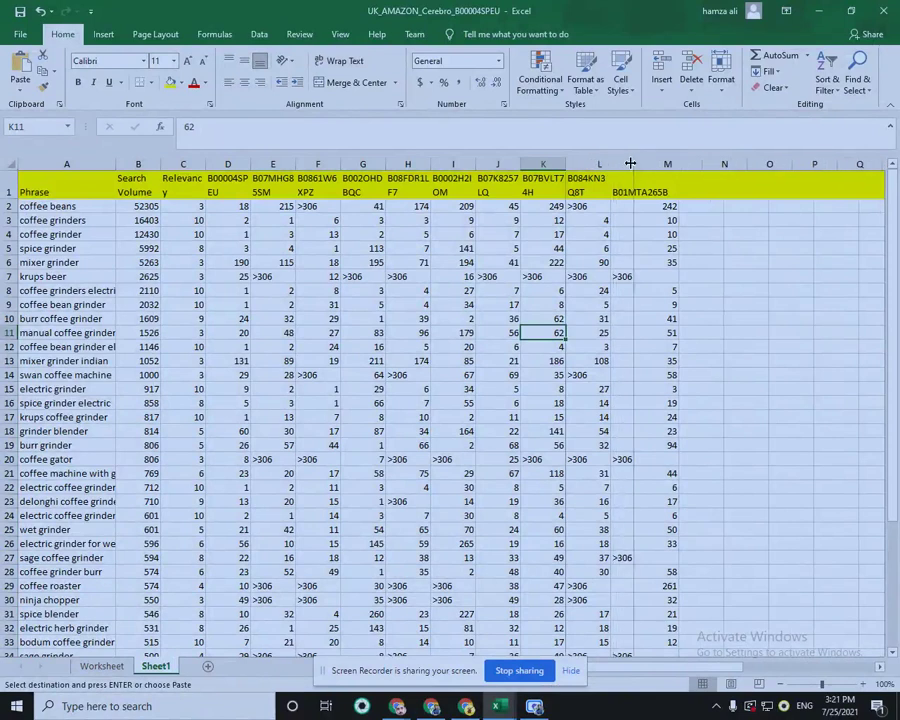
drag(565, 165, 605, 165)
drag(515, 163, 552, 163)
drag(474, 163, 503, 163)
drag(424, 162, 468, 163)
drag(386, 164, 418, 164)
drag(342, 164, 372, 164)
drag(298, 164, 331, 164)
drag(252, 164, 284, 164)
drag(206, 162, 244, 164)
drag(160, 162, 216, 162)
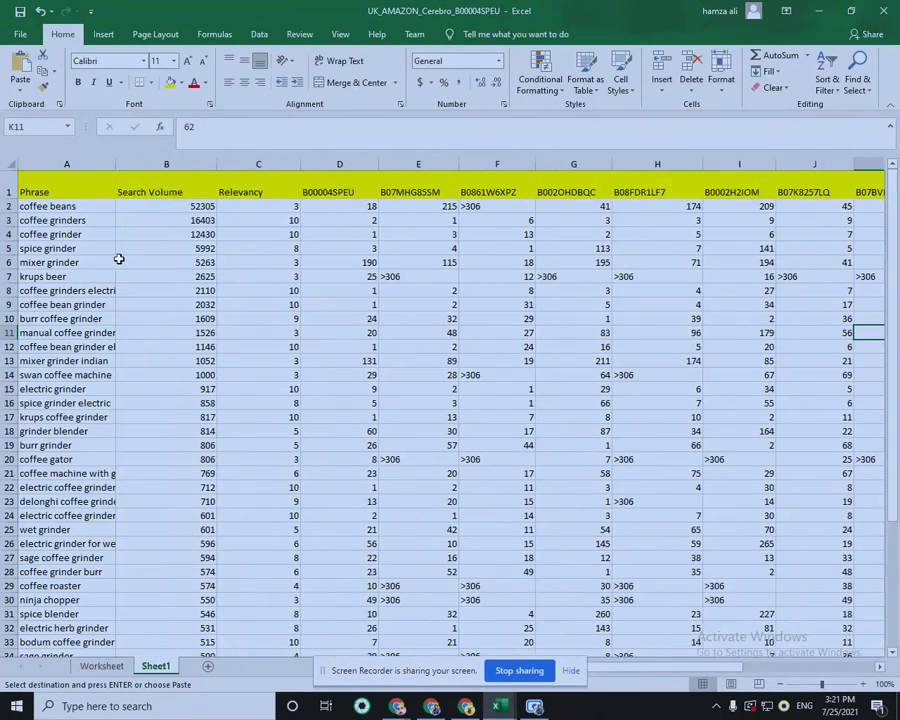
Copy the yellow header row cells A1 to M1, from Phrase to B01MTA265B, on Sheet1 of the Cerebro workbook.
click(50, 194)
key(ctrl+shift+Right)
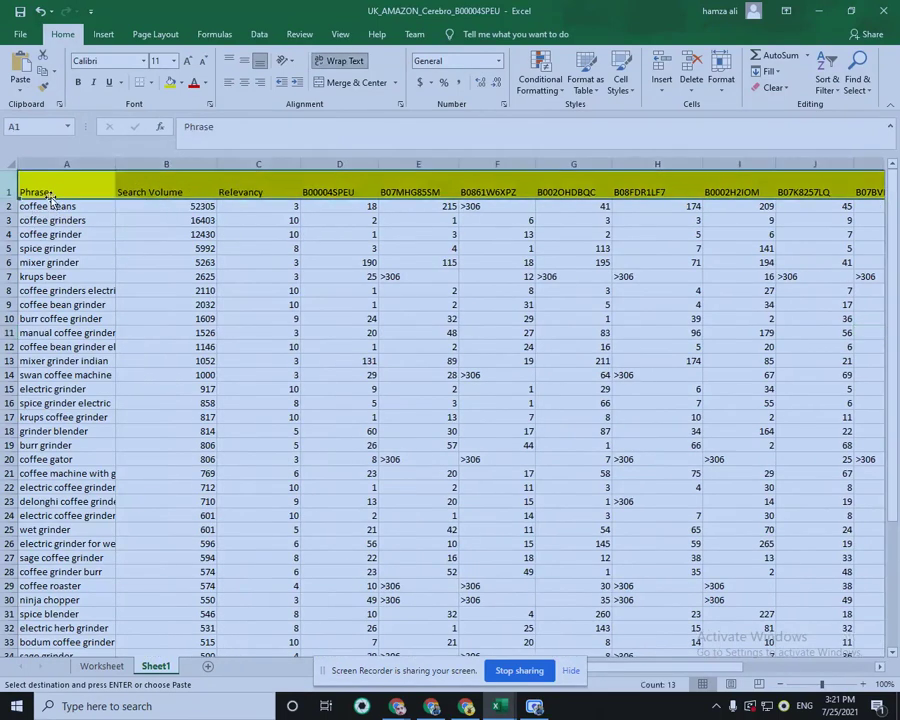
click(64, 260)
drag(64, 178, 764, 193)
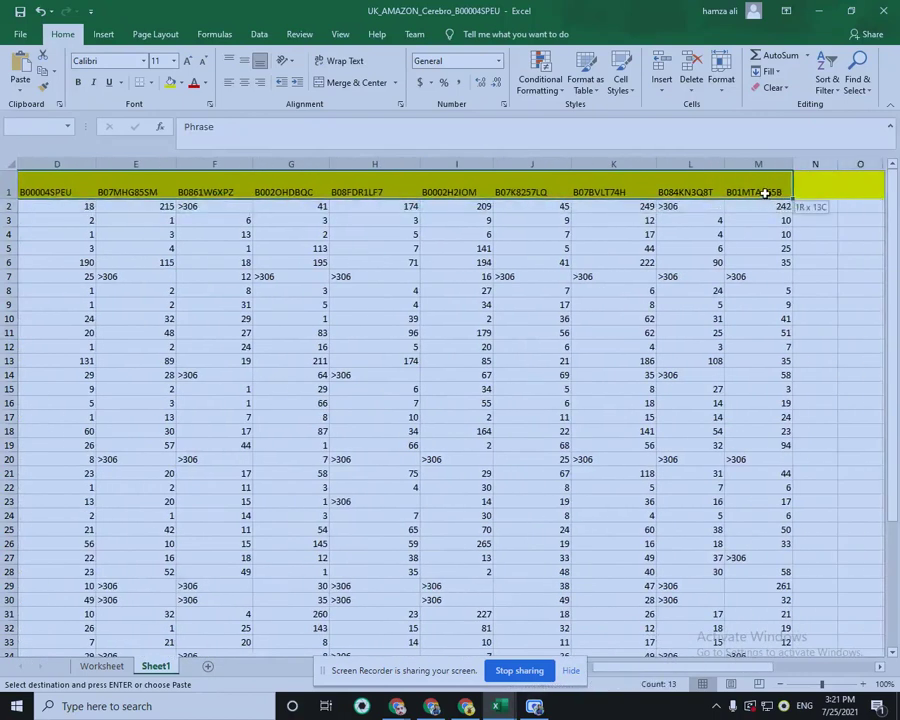
right_click(762, 193)
click(682, 196)
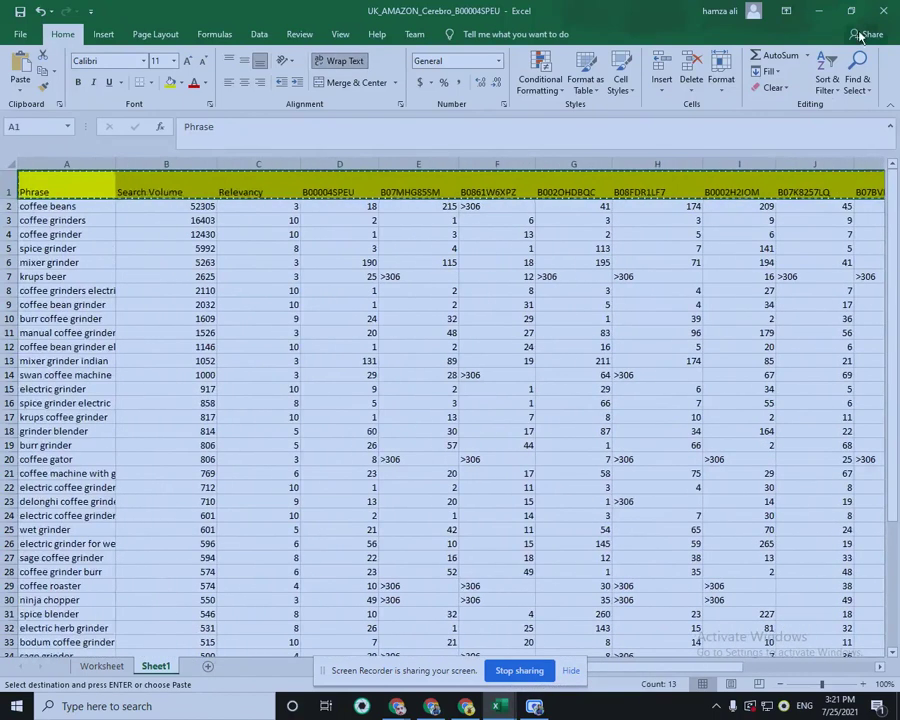
Switch to the Sample Master Keyword Research workbook, paste the copied headers over row 16 from column A, and end copy mode.
key(ctrl+Tab)
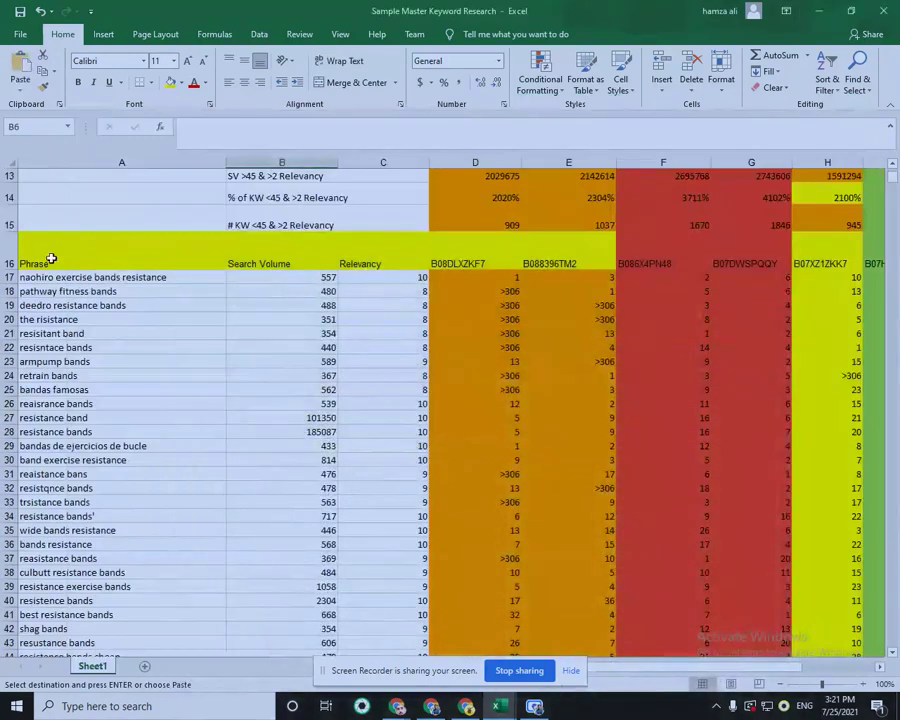
drag(30, 255, 747, 251)
right_click(749, 254)
click(776, 313)
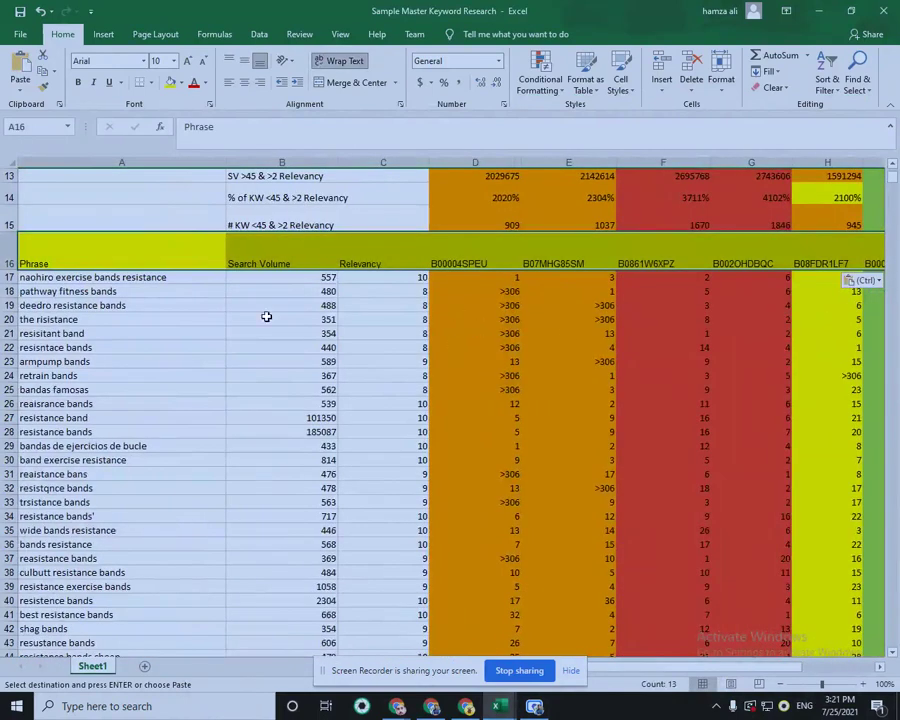
mouse_move(497, 706)
click(466, 659)
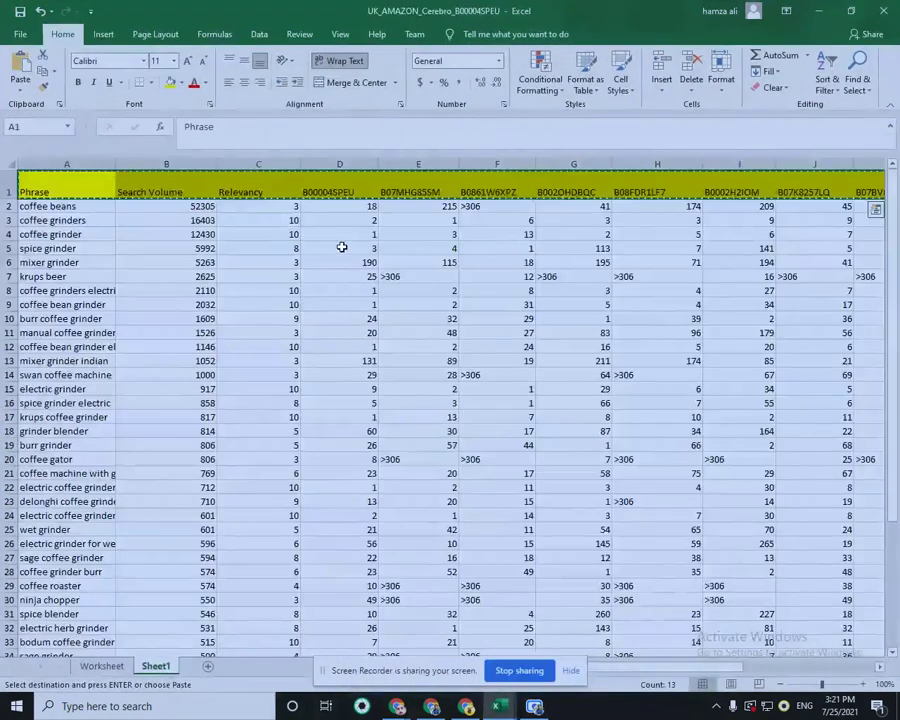
key(Escape)
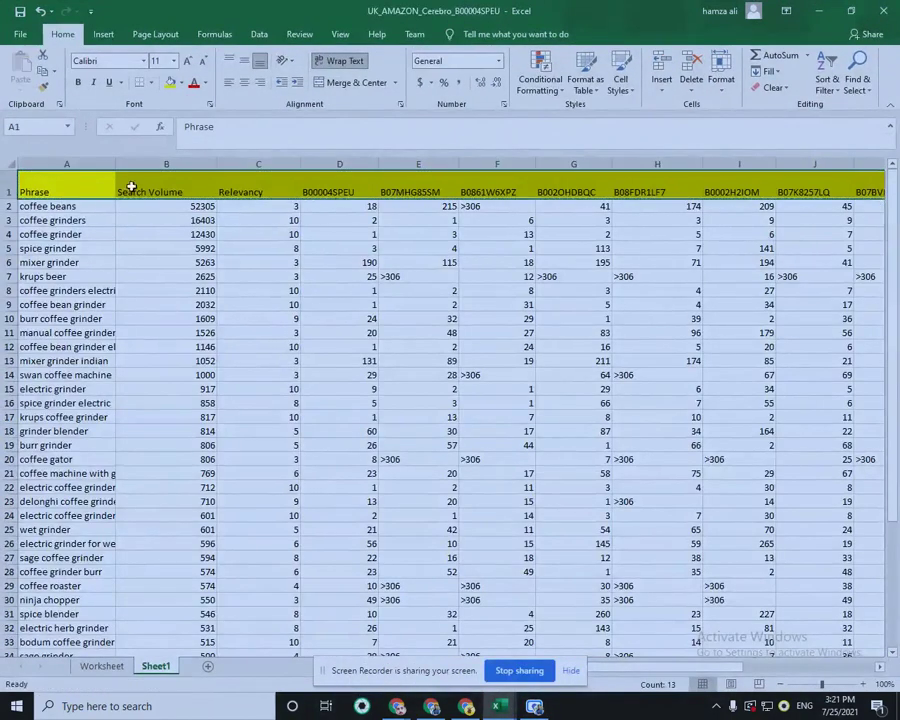
click(534, 666)
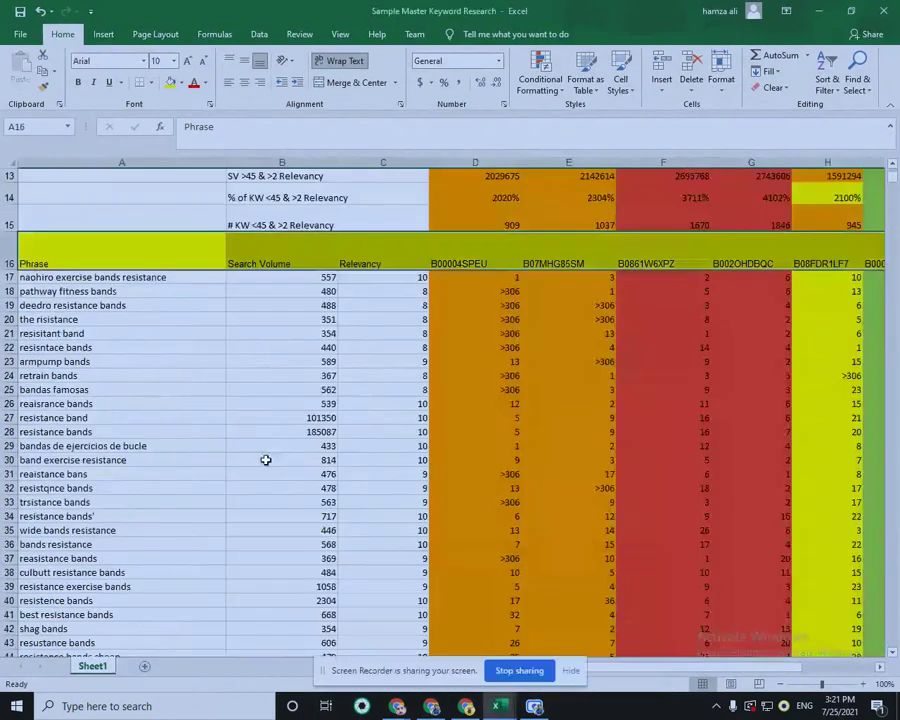
Clear the contents of all old keyword rows from row 17 down to the last row, columns A to M.
click(92, 277)
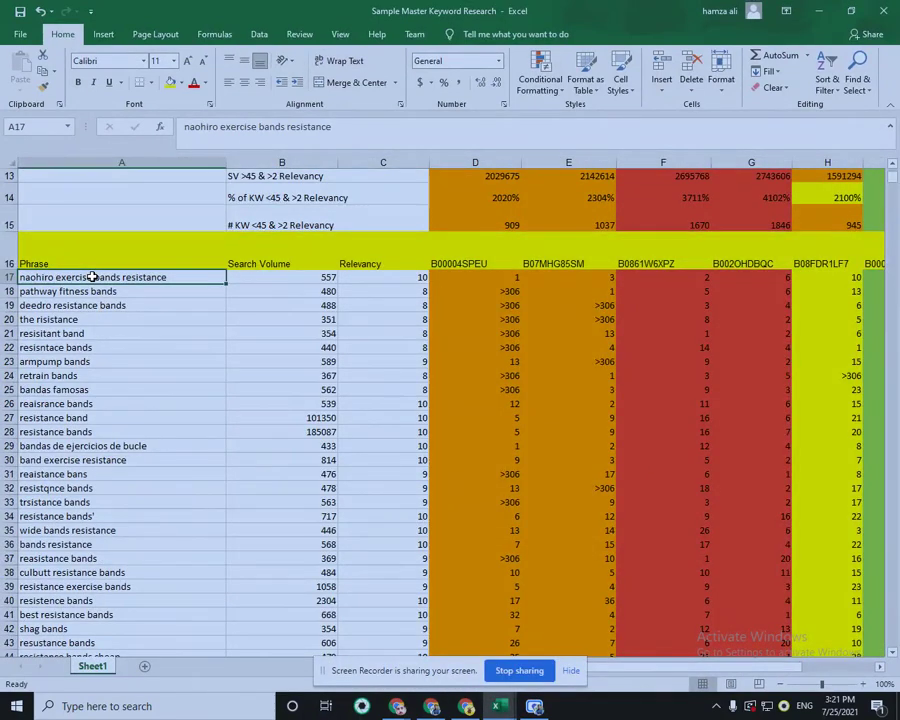
key(ctrl+shift+Right)
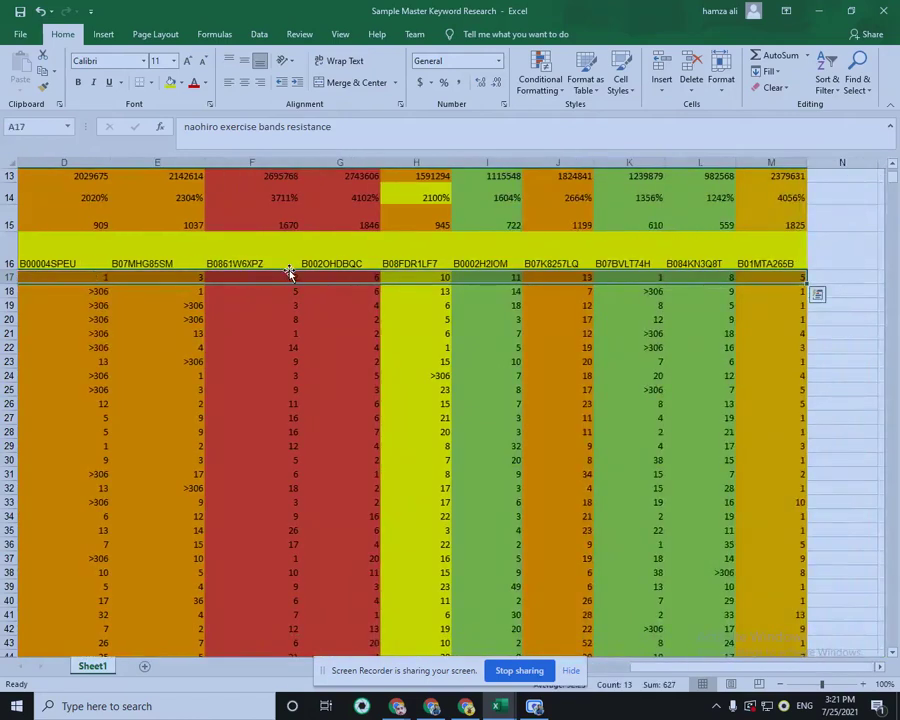
key(ctrl+shift+Down)
right_click(448, 314)
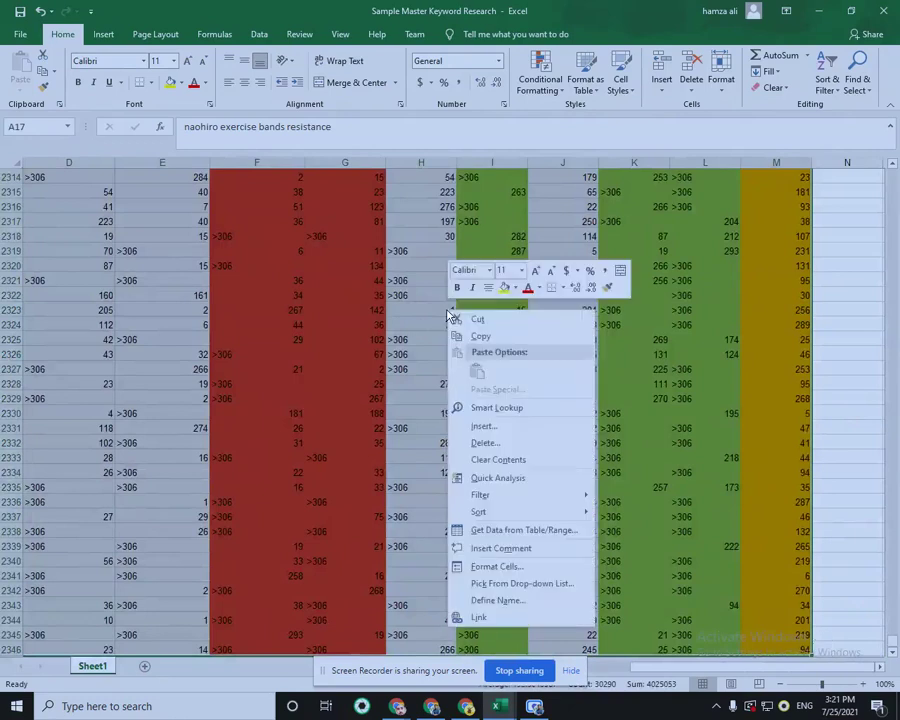
click(466, 458)
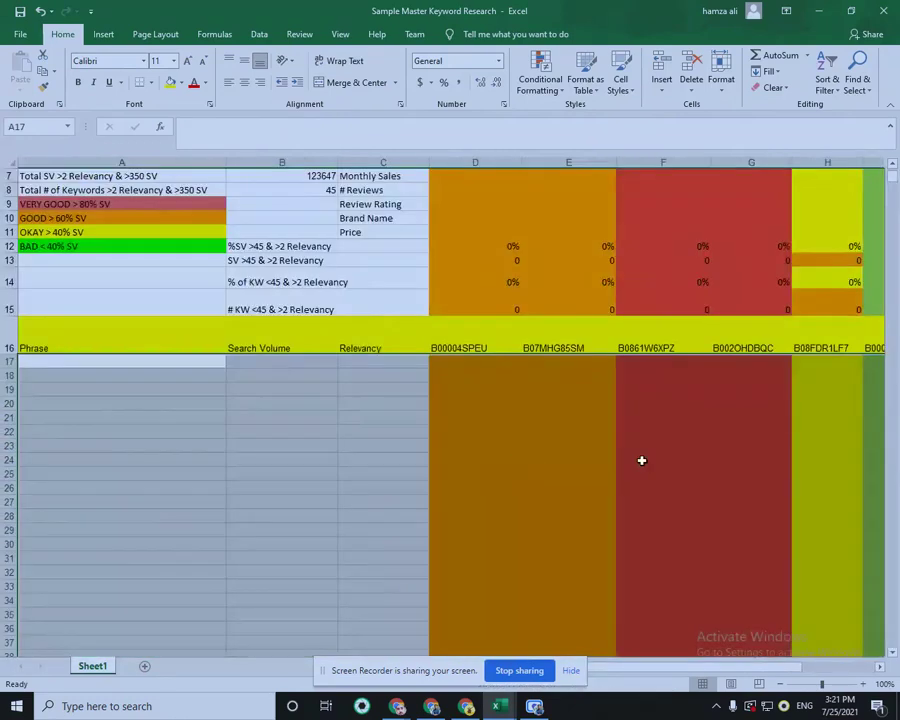
Return to the Cerebro workbook and copy all keyword rows on Sheet1 from A2 down to the last row of column M.
mouse_move(499, 706)
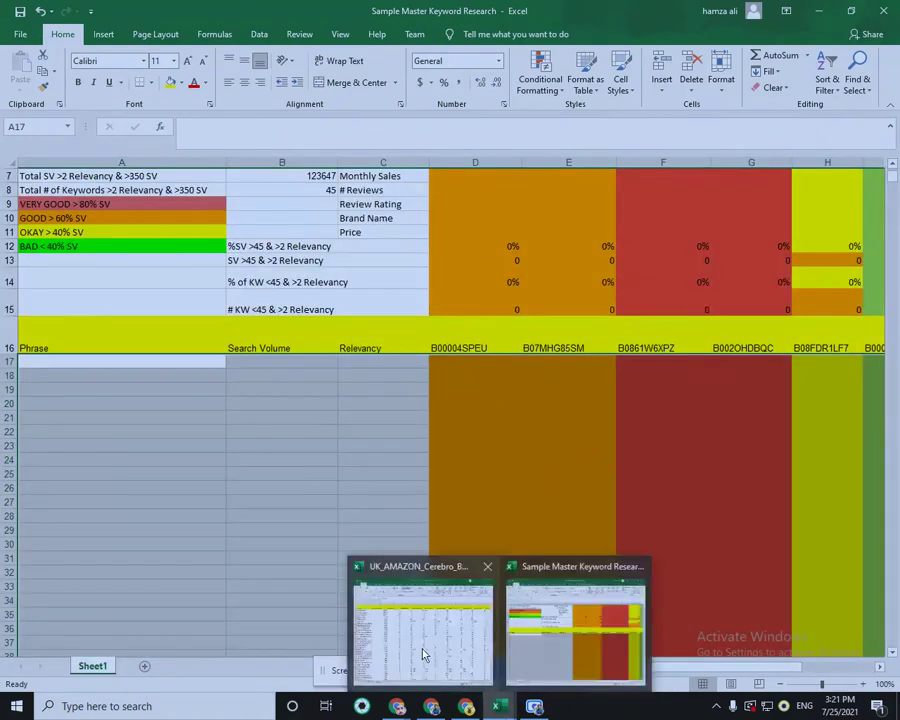
click(418, 620)
click(66, 205)
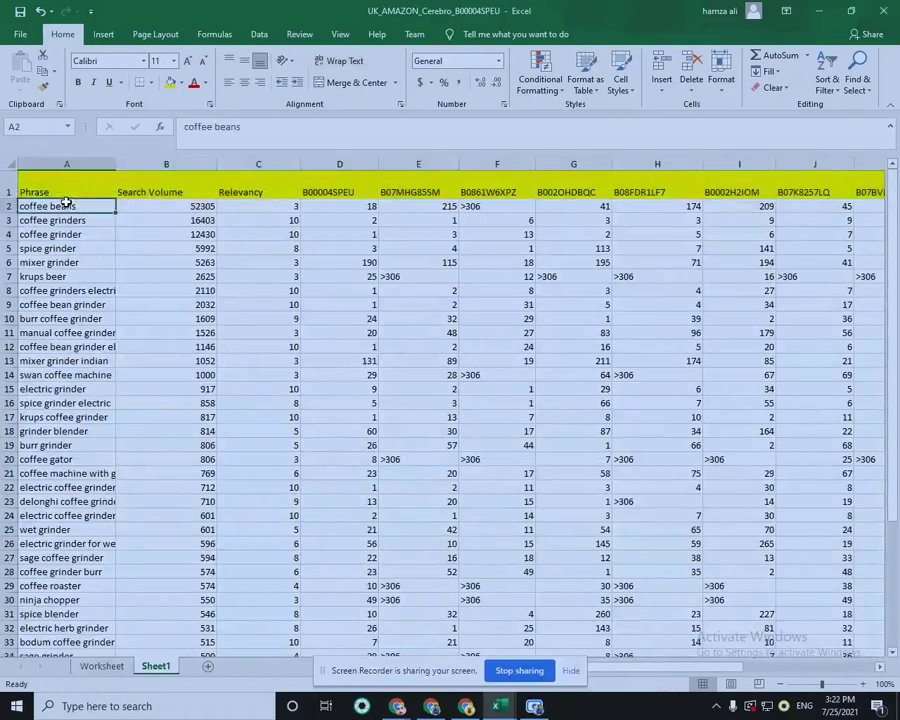
drag(74, 205, 685, 206)
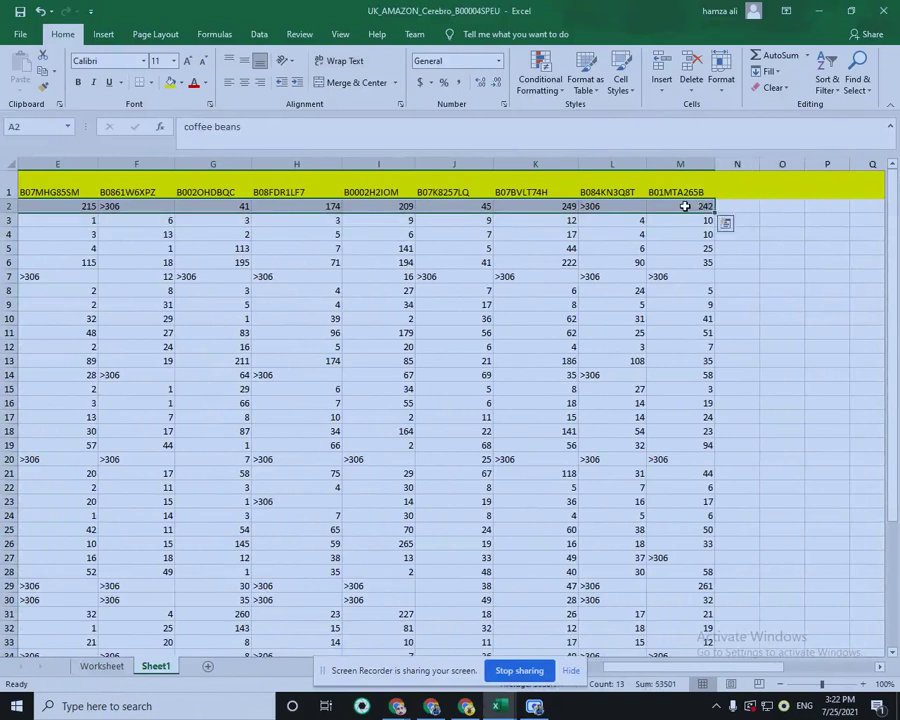
key(ctrl+shift+Down)
right_click(603, 352)
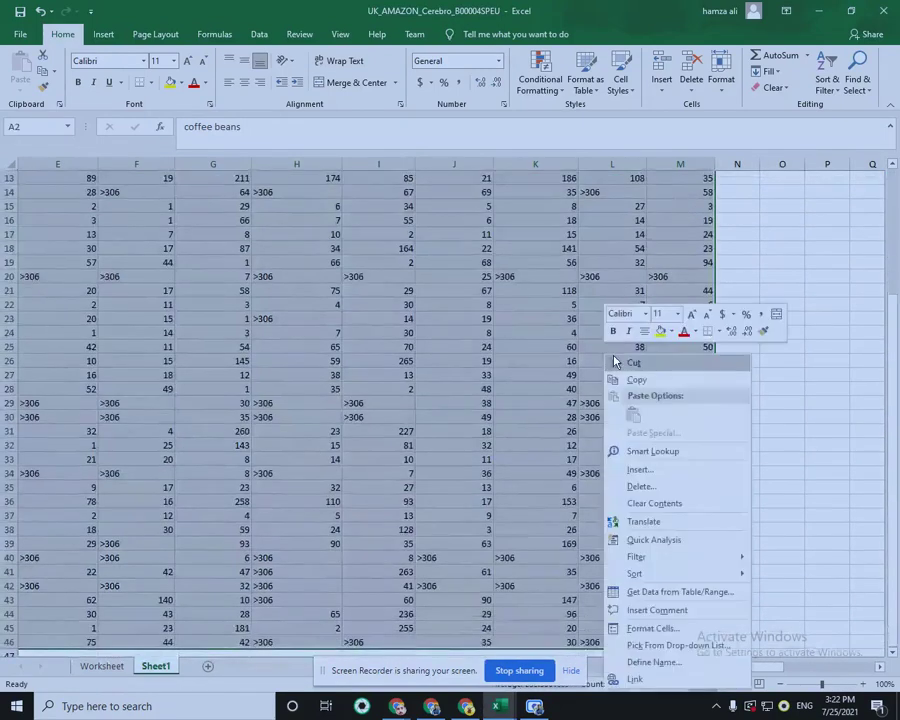
click(636, 380)
scroll(432, 266, up, 4)
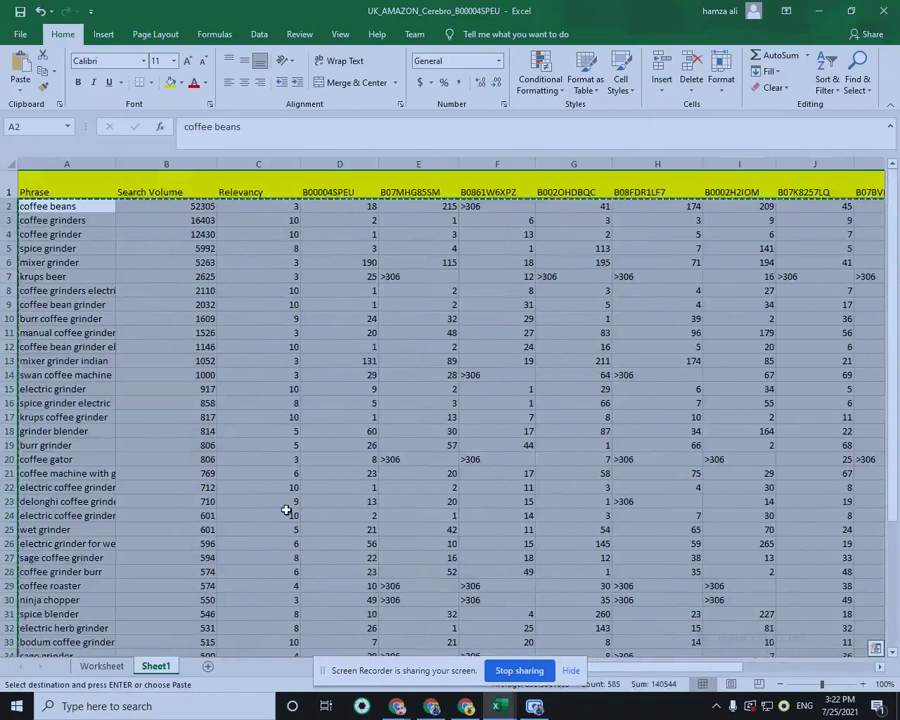
Switch to the Sample Master Keyword Research workbook and paste the copied keyword rows starting at A17, keeping their formatting.
mouse_move(497, 706)
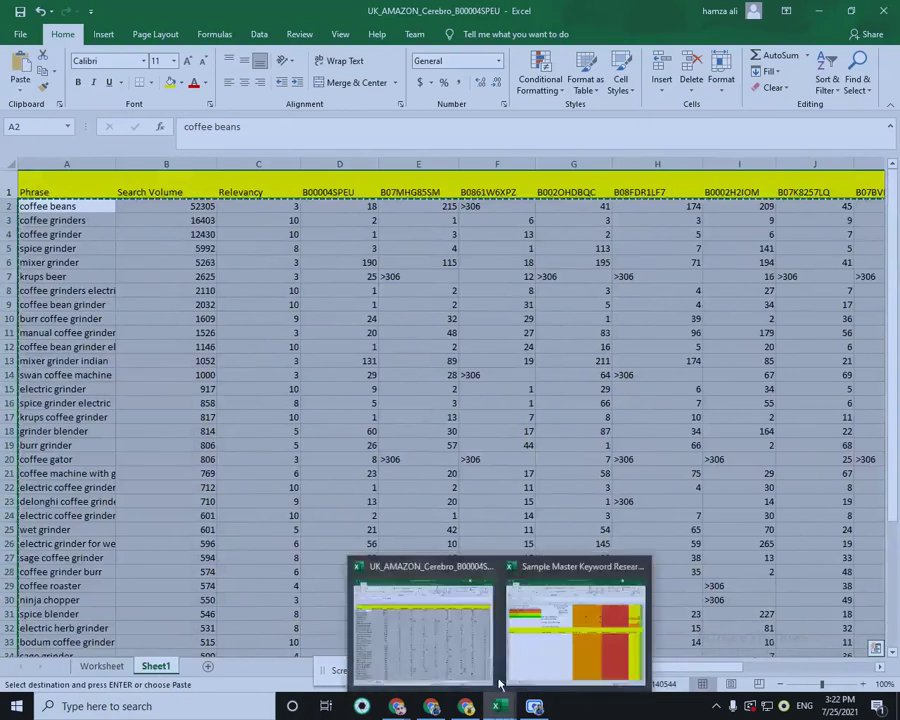
click(528, 641)
key(ctrl+shift+End)
right_click(66, 357)
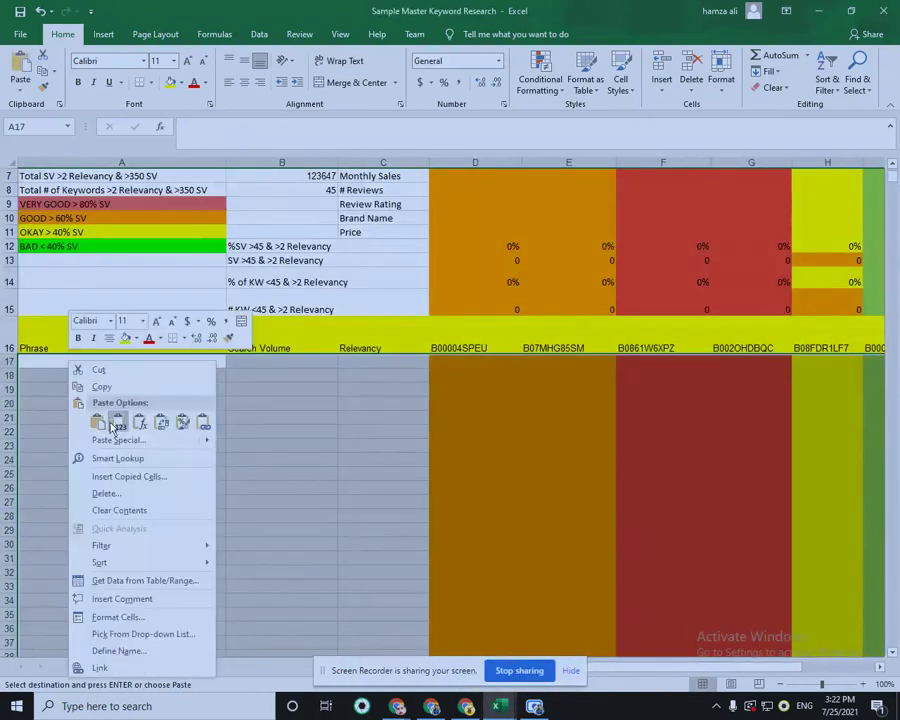
click(98, 424)
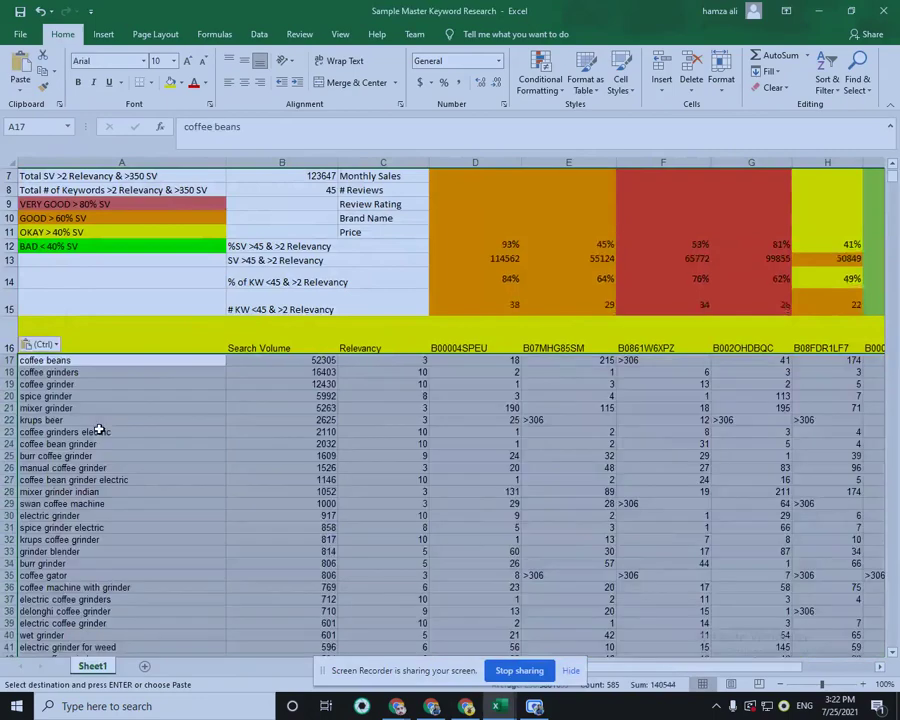
Look through the pasted keyword rows down to the last entry and back up to the summary block.
click(282, 611)
scroll(265, 520, down, 7)
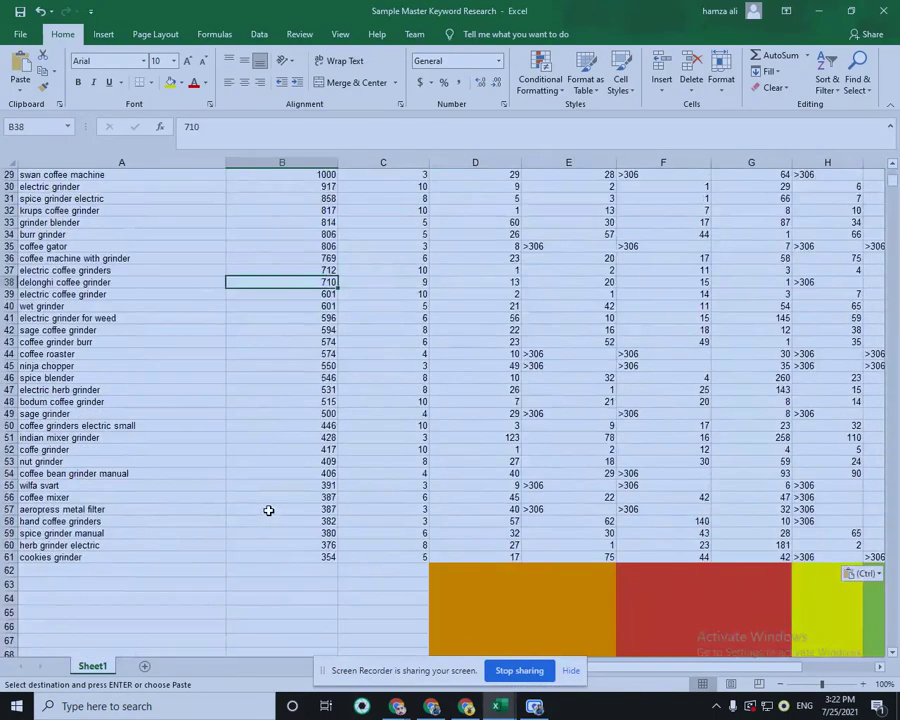
scroll(268, 511, up, 3)
scroll(266, 510, up, 2)
scroll(266, 510, down, 2)
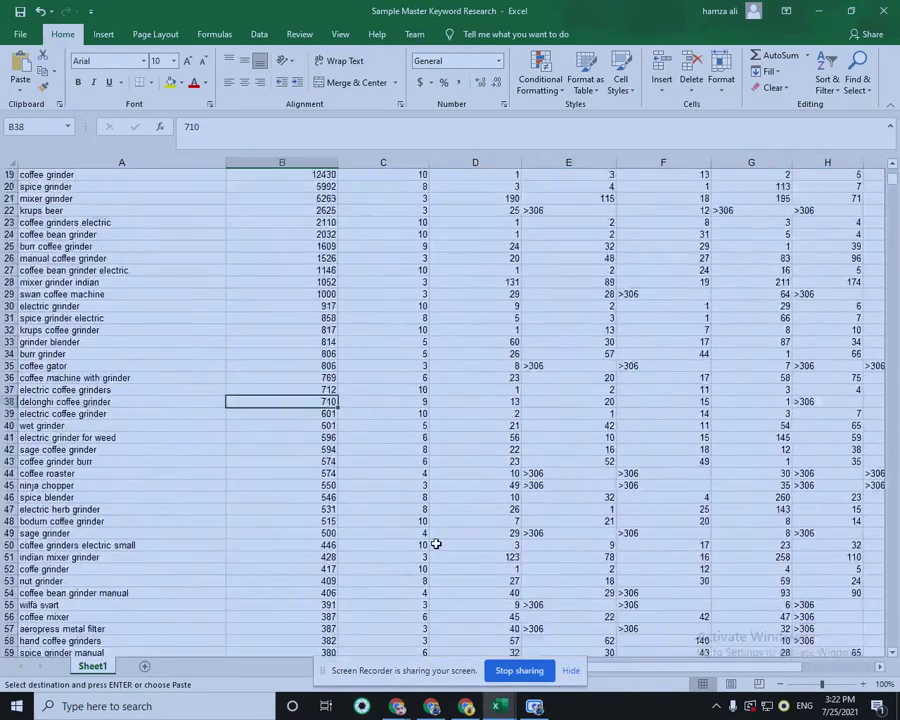
scroll(435, 538, down, 5)
scroll(430, 535, up, 9)
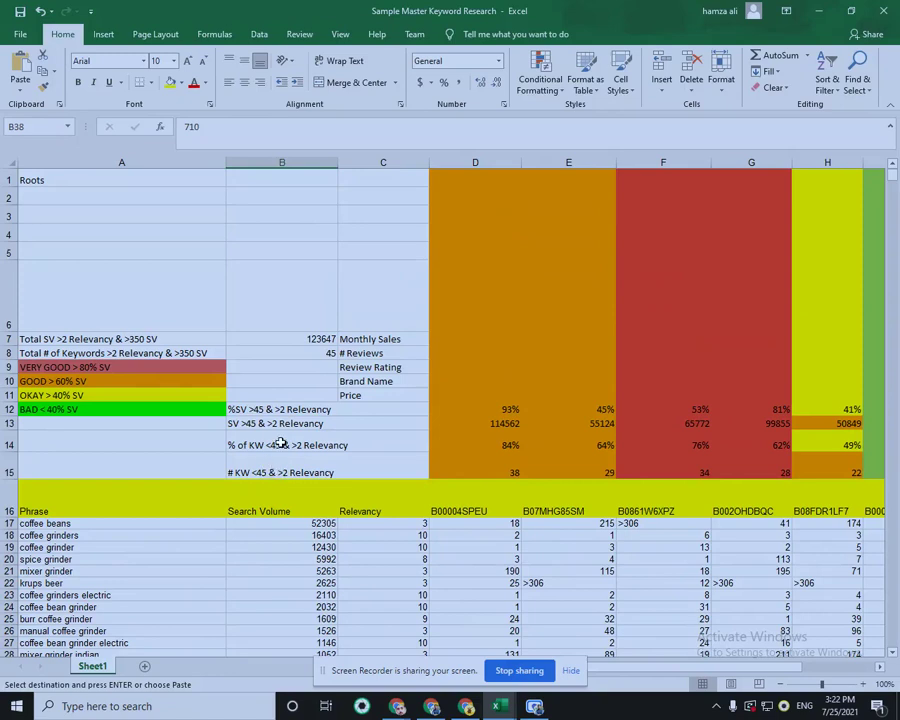
Change the threshold to 48 in the labels in B15, B14 and B13 of the summary block.
double_click(267, 472)
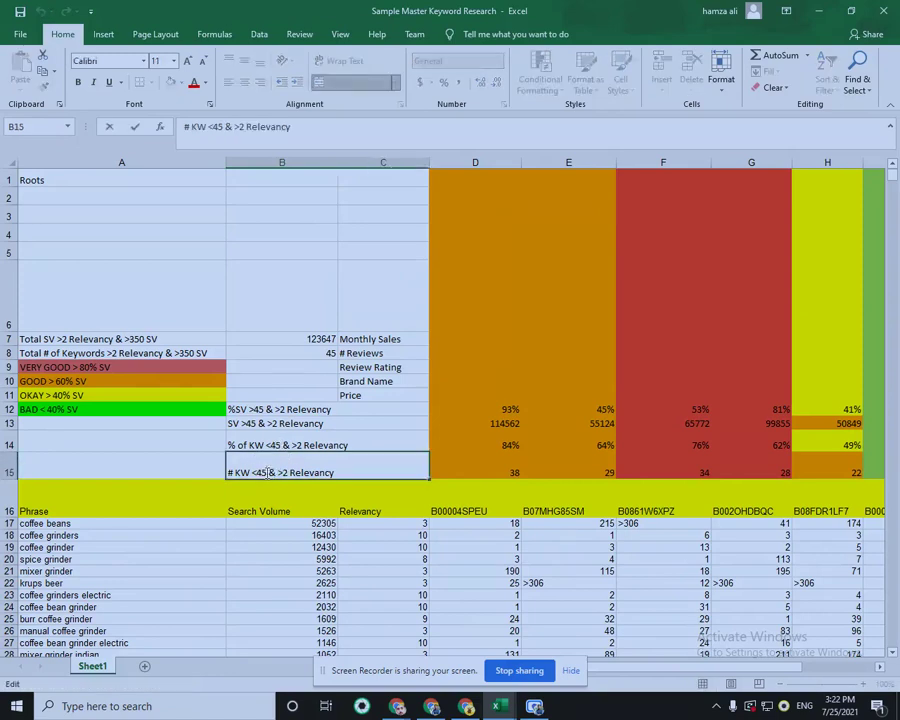
key(BackSpace)
text(8)
click(279, 447)
double_click(276, 445)
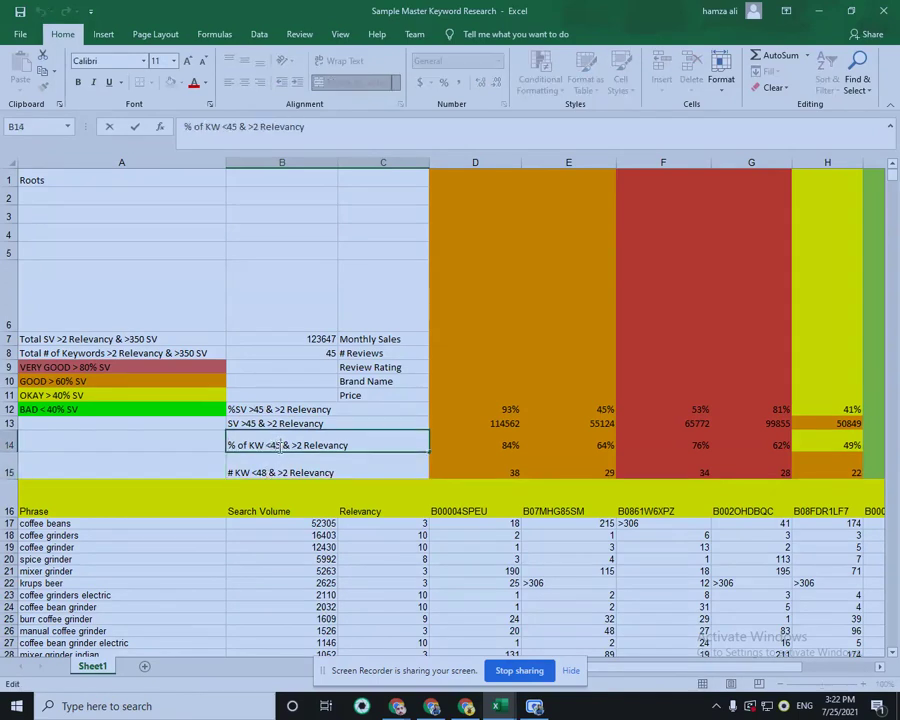
key(BackSpace)
text(8)
double_click(258, 422)
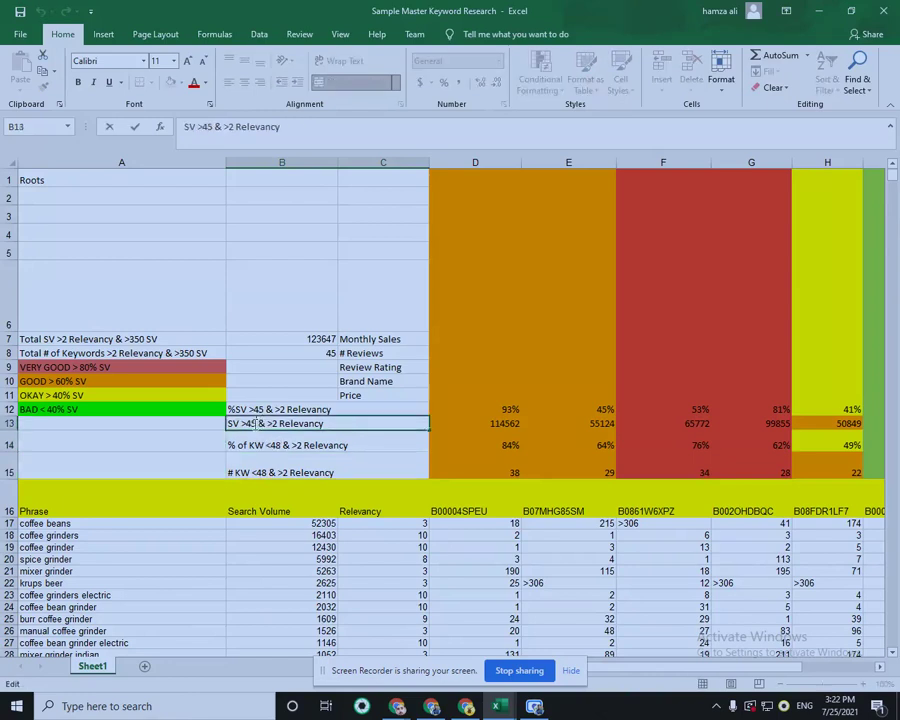
key(BackSpace)
text(8)
Re-enter the label in B12 as %SV >45 & >2 Relevancy.
click(263, 411)
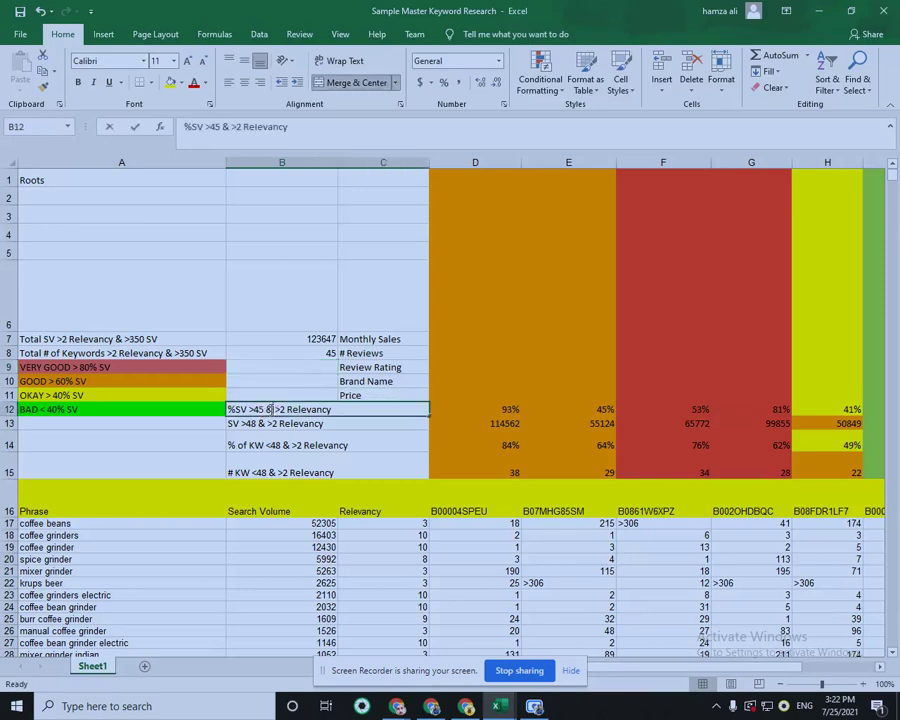
double_click(265, 409)
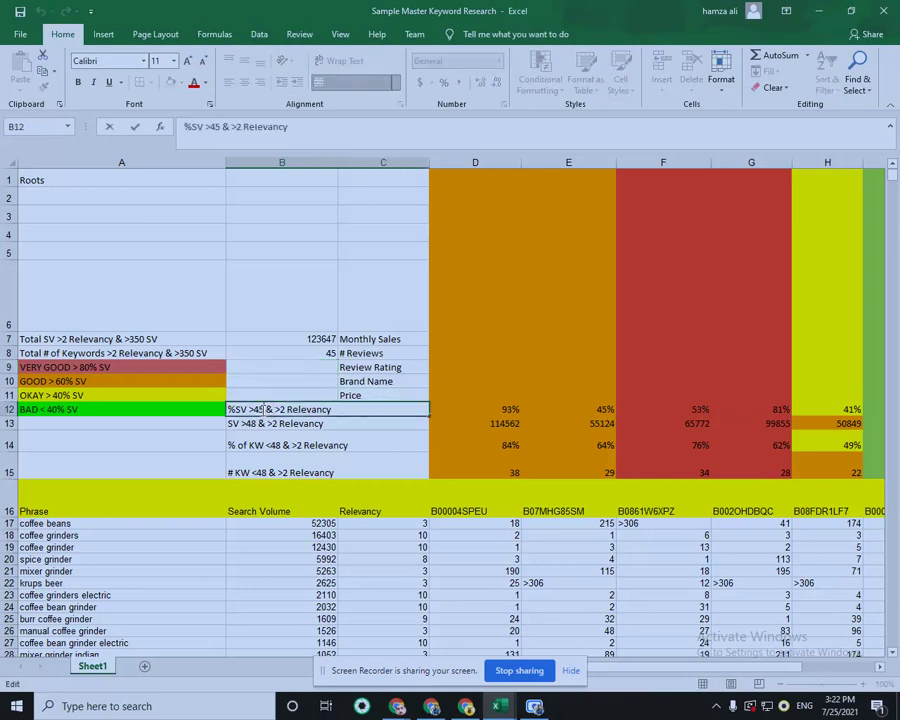
key(BackSpace)
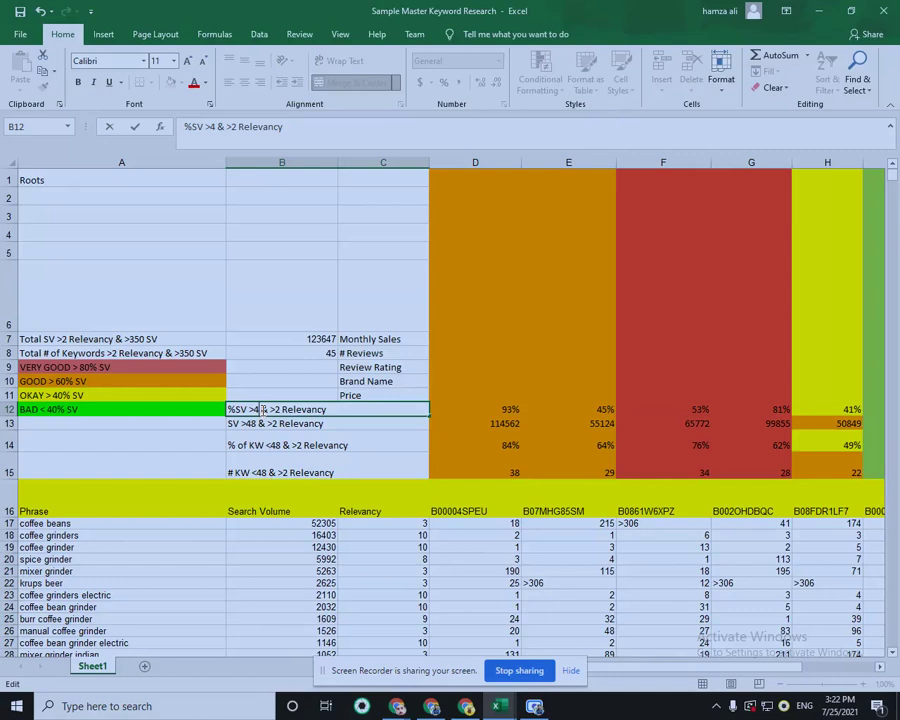
text(5)
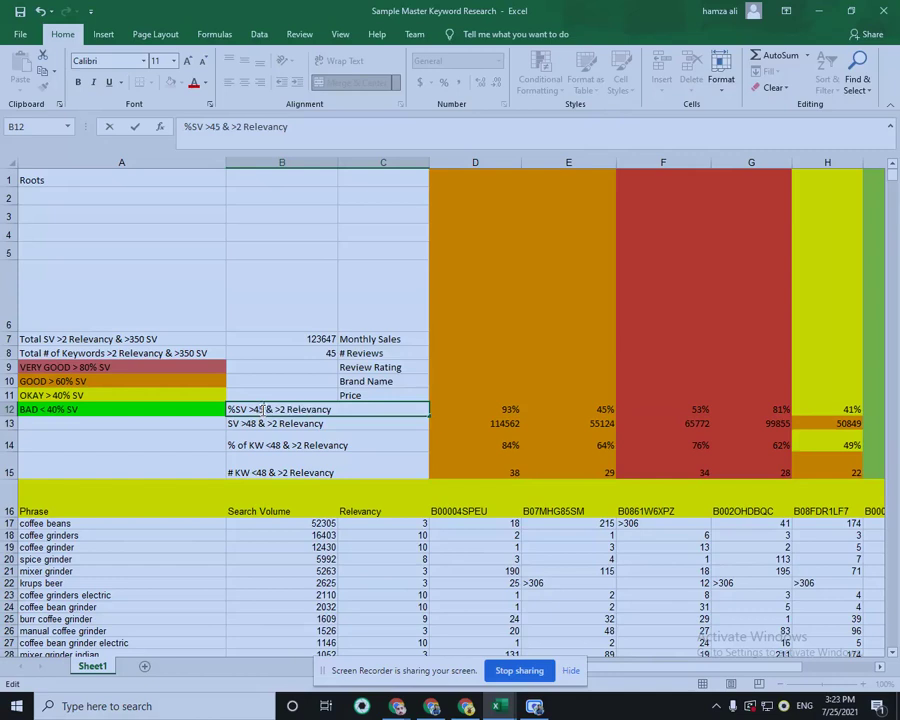
click(206, 484)
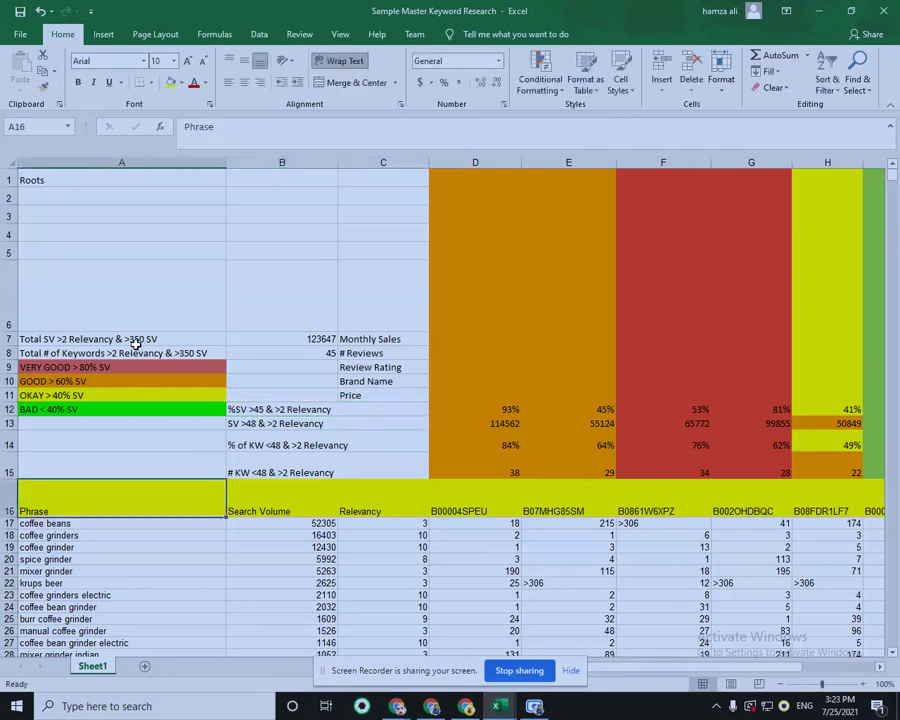
Review the total search volume in B7 and the total number of keywords in B8 against the summary figures.
key(ctrl+Up)
key(ctrl+Up)
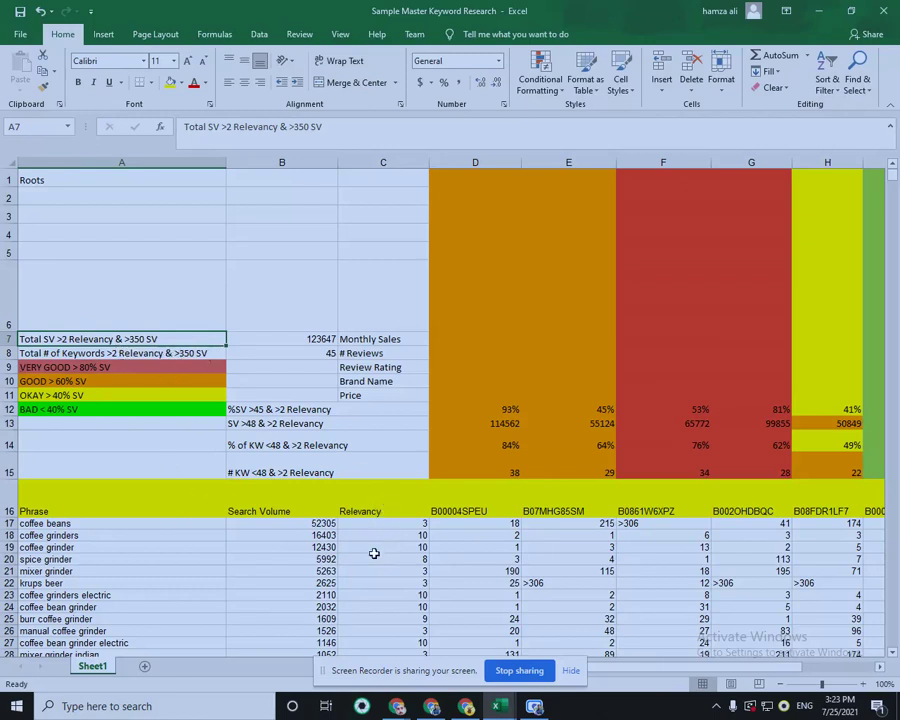
click(287, 339)
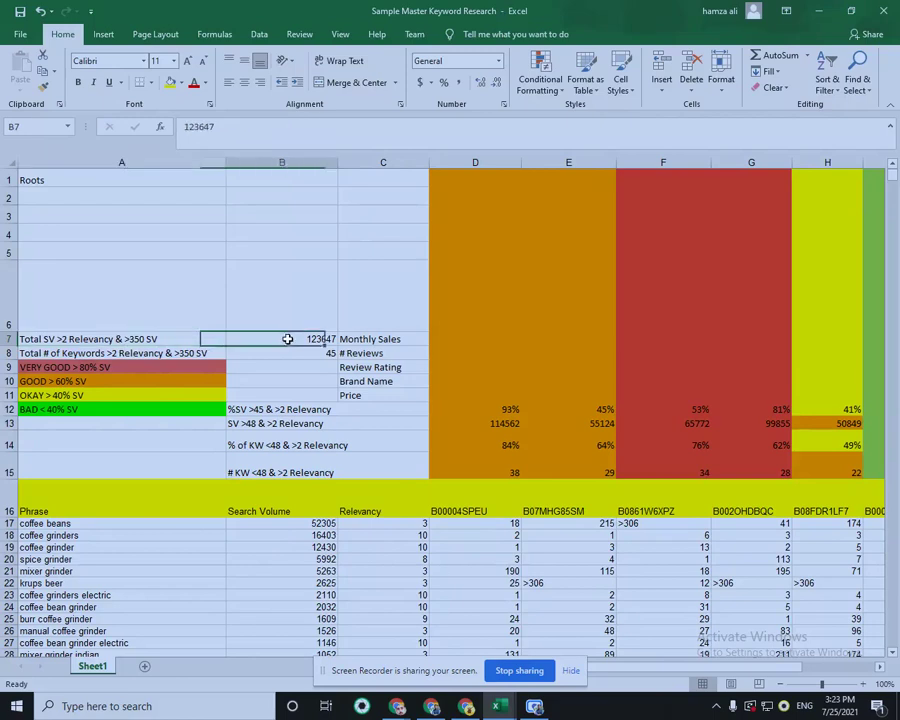
click(328, 353)
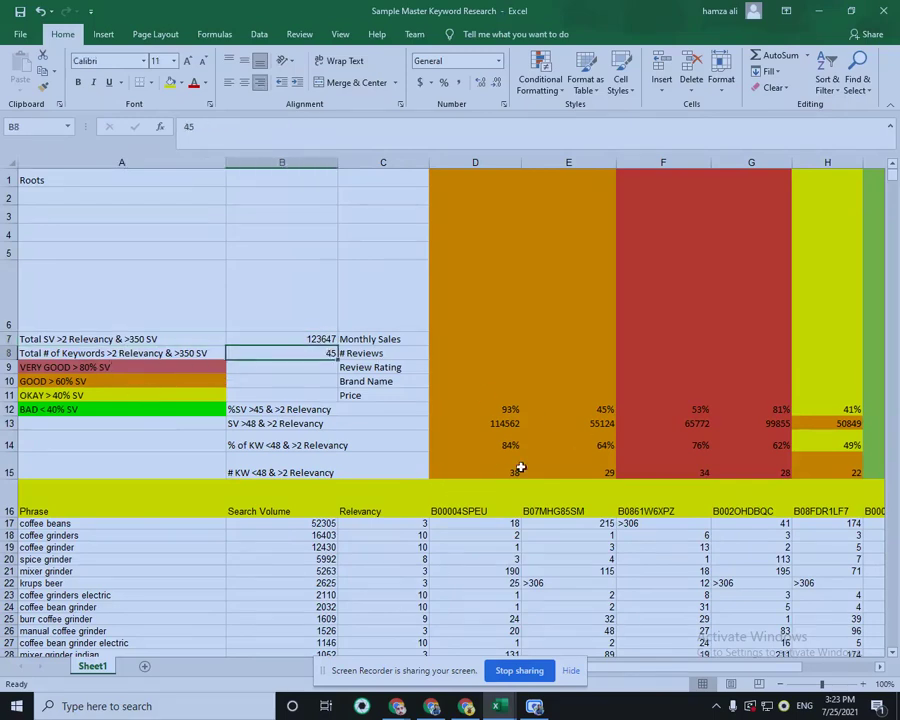
scroll(520, 460, down, 2)
scroll(520, 455, up, 2)
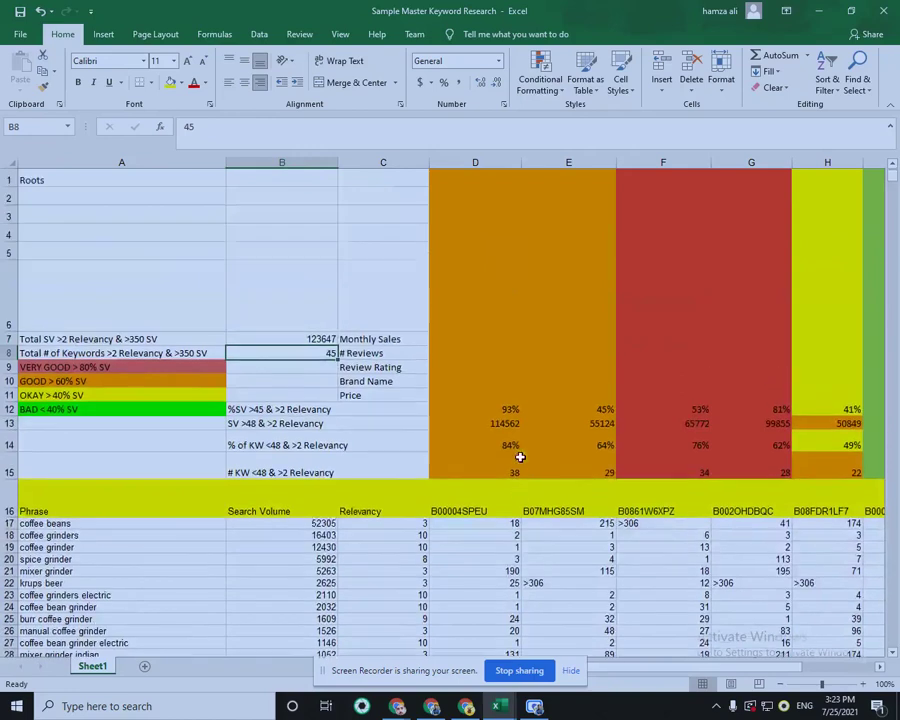
Check the keyword-count label in B15 and the formula in D15 against the keyword rows down to the last entry.
click(260, 475)
scroll(325, 380, down, 2)
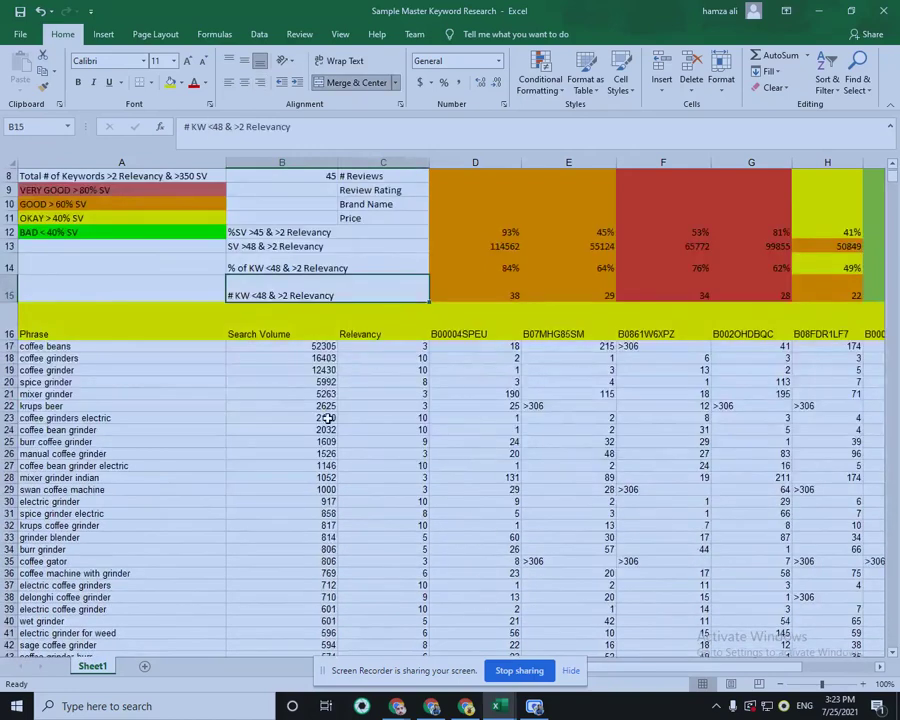
scroll(512, 456, down, 1)
scroll(468, 364, up, 2)
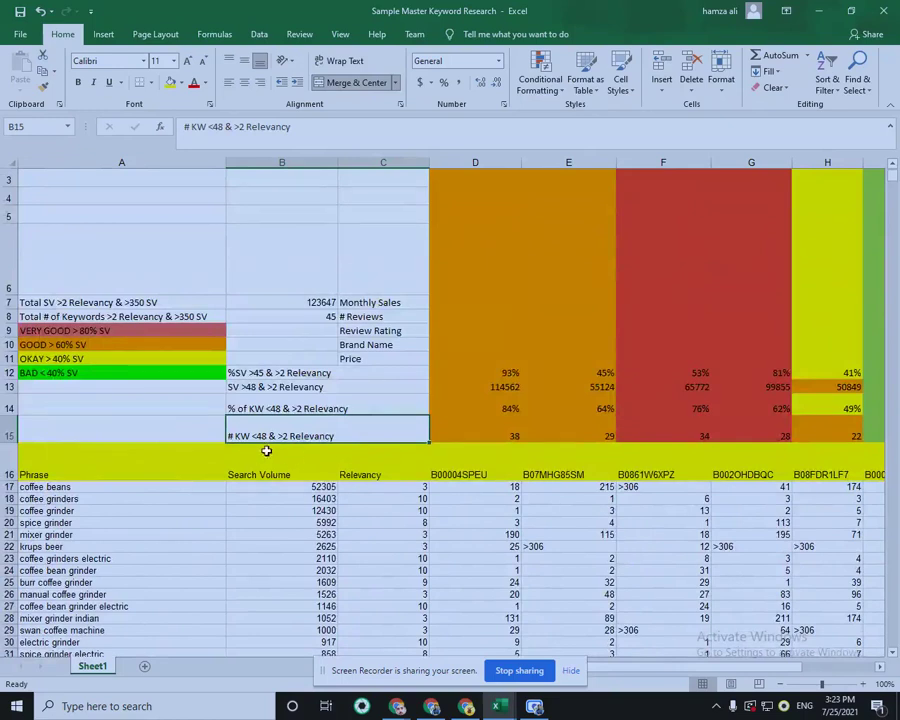
scroll(470, 495, down, 2)
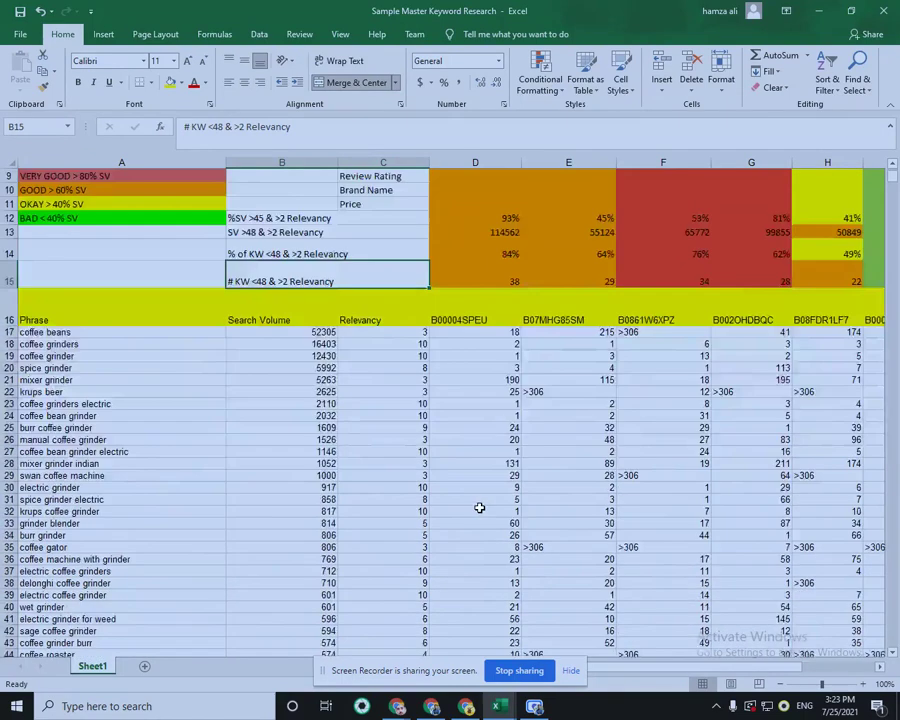
scroll(480, 508, up, 3)
click(515, 450)
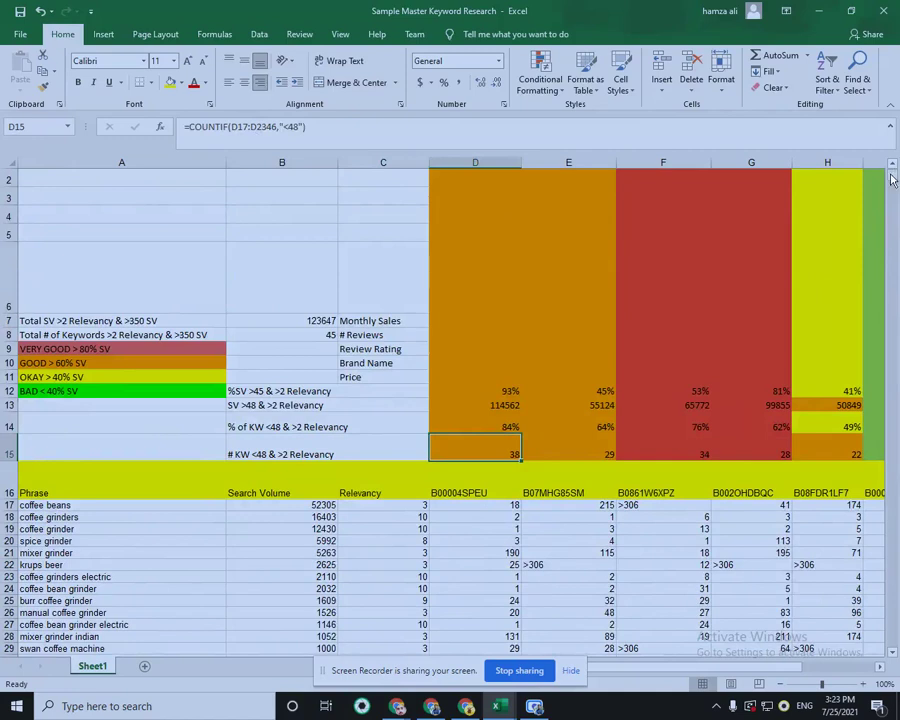
mouse_move(893, 181)
mouse_down()
mouse_move(888, 244)
mouse_move(890, 172)
mouse_up()
scroll(873, 241, up, 4)
scroll(626, 427, down, 7)
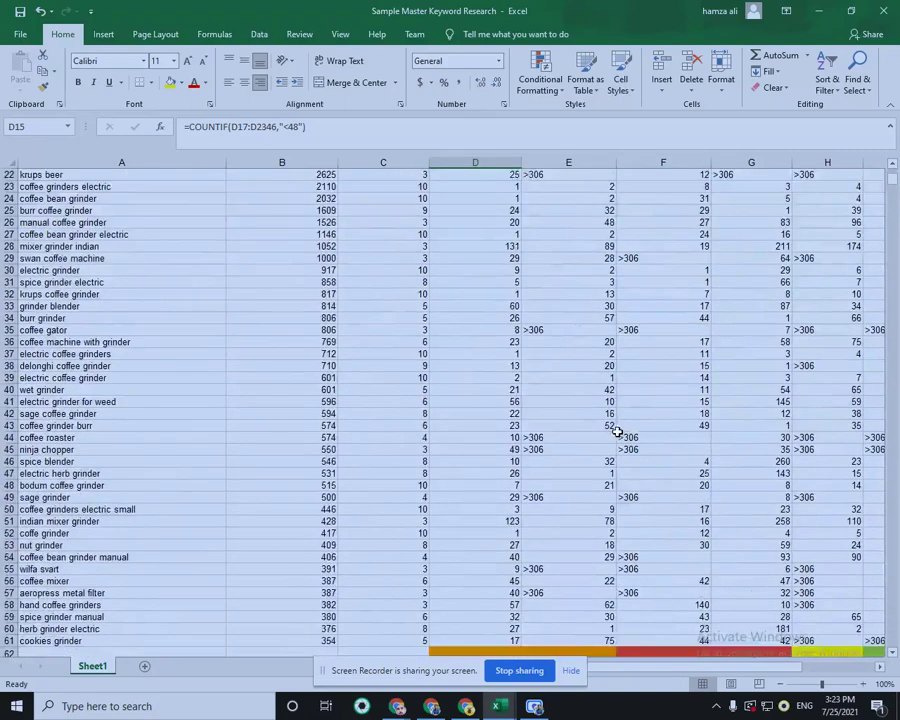
scroll(617, 432, down, 4)
scroll(335, 528, up, 3)
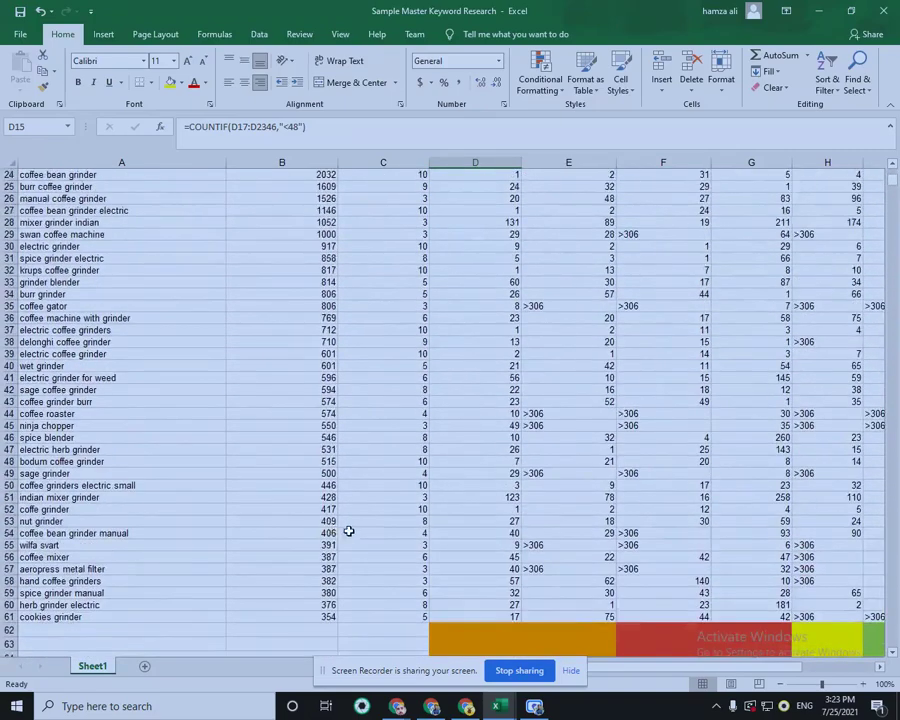
scroll(348, 530, up, 8)
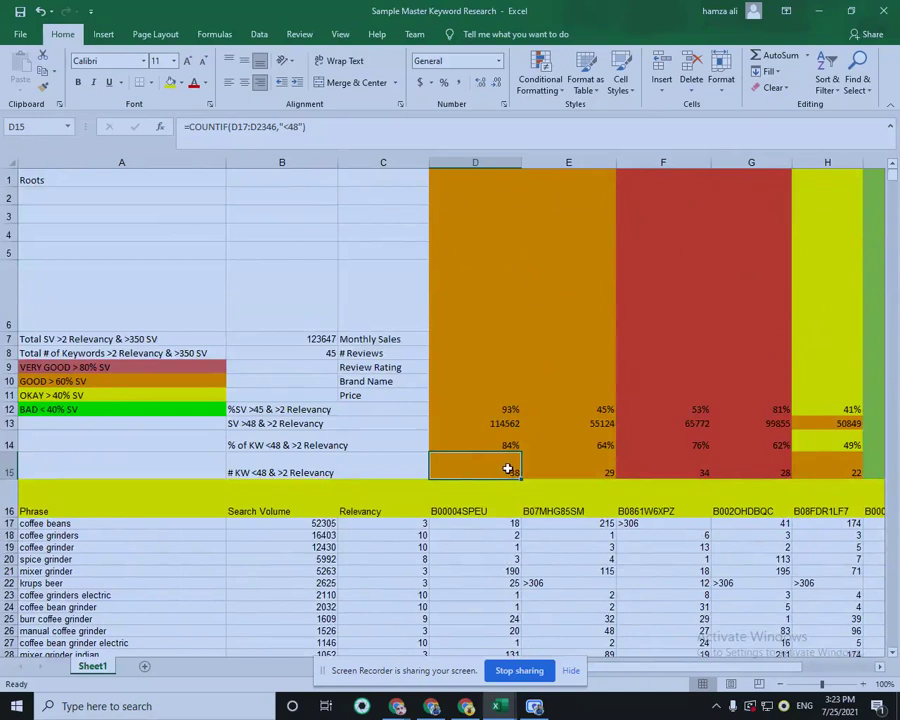
Shorten the counted range in the D15 formula so it reads =COUNTIF(D17:D61,"<48").
double_click(507, 469)
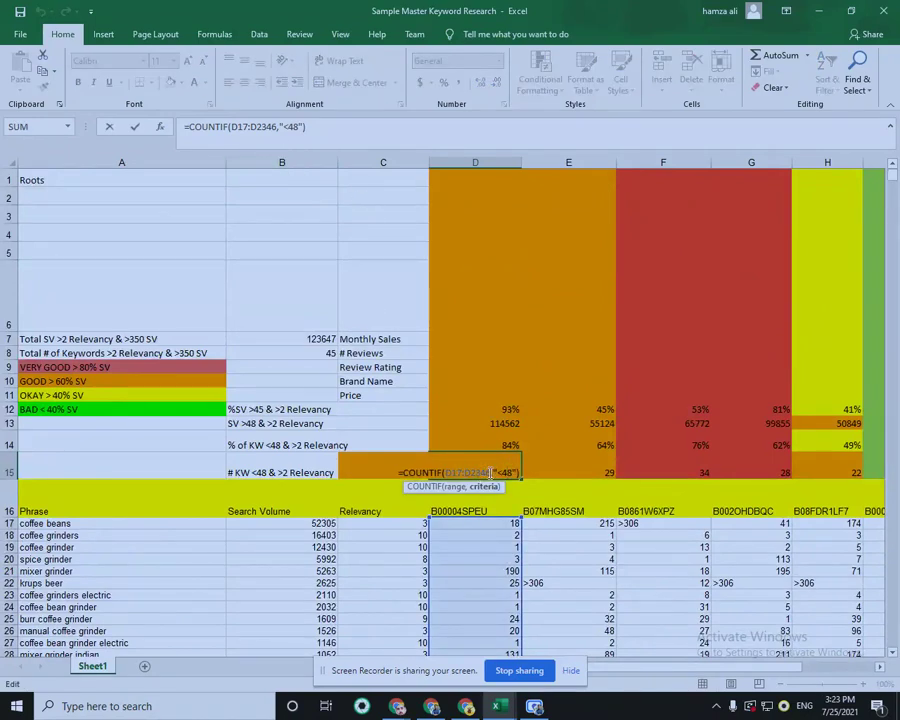
key(BackSpace)
key(BackSpace)
key(BackSpace)
key(BackSpace)
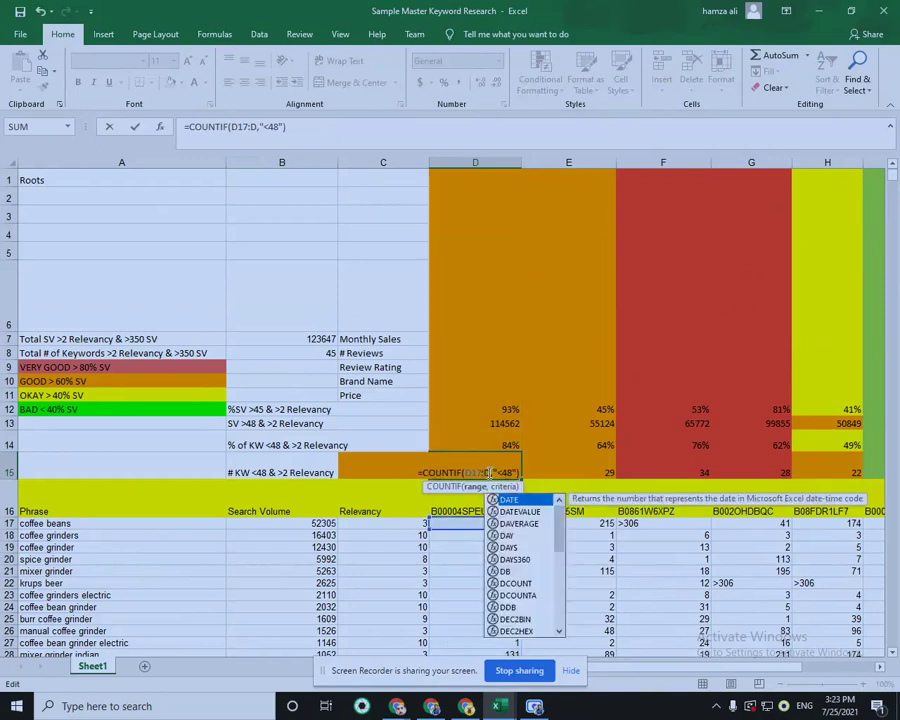
text(61)
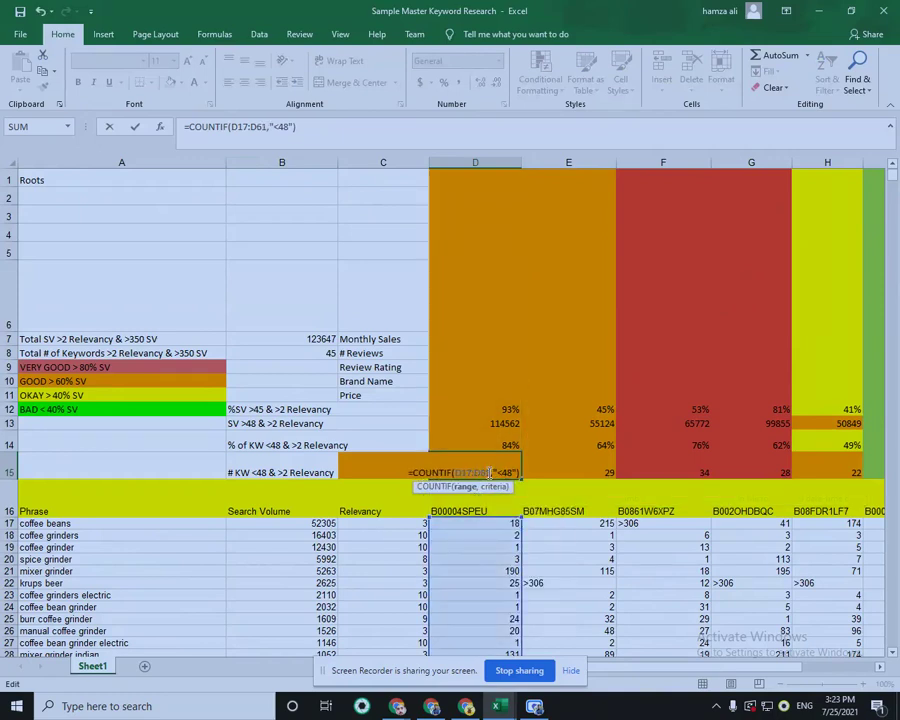
key(Return)
Copy the keyword-count formula from D15 across row 15 through column M.
click(494, 472)
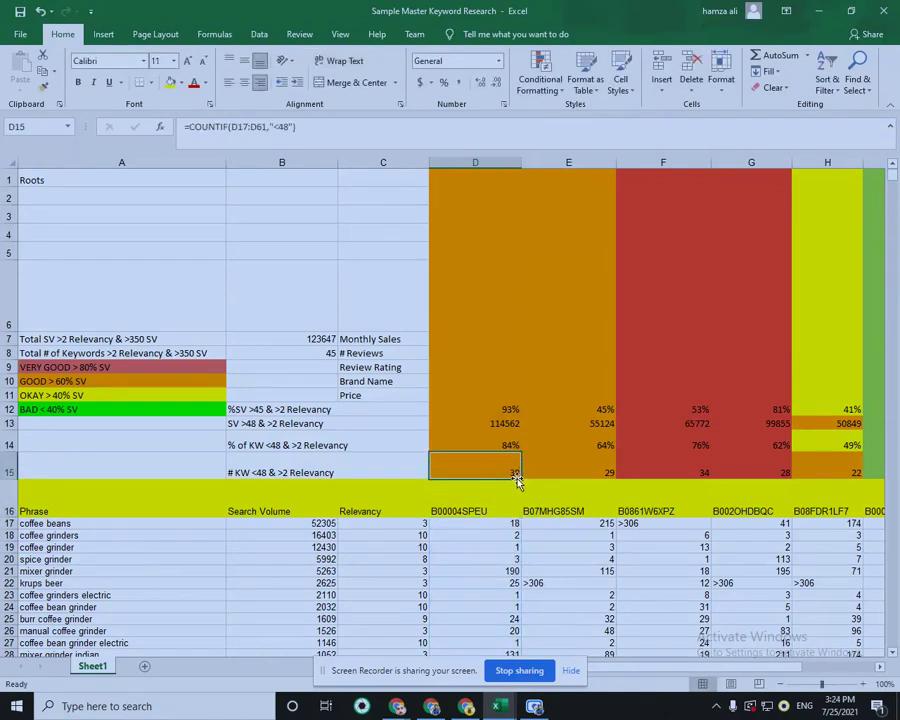
drag(521, 479, 806, 466)
click(842, 447)
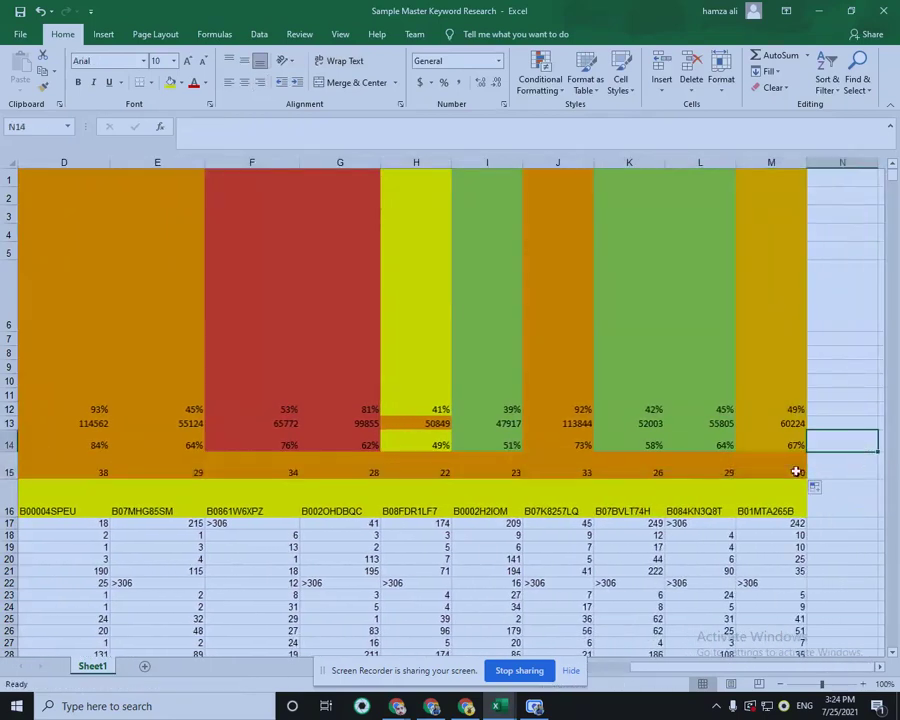
scroll(820, 474, down, 1)
drag(750, 667, 635, 655)
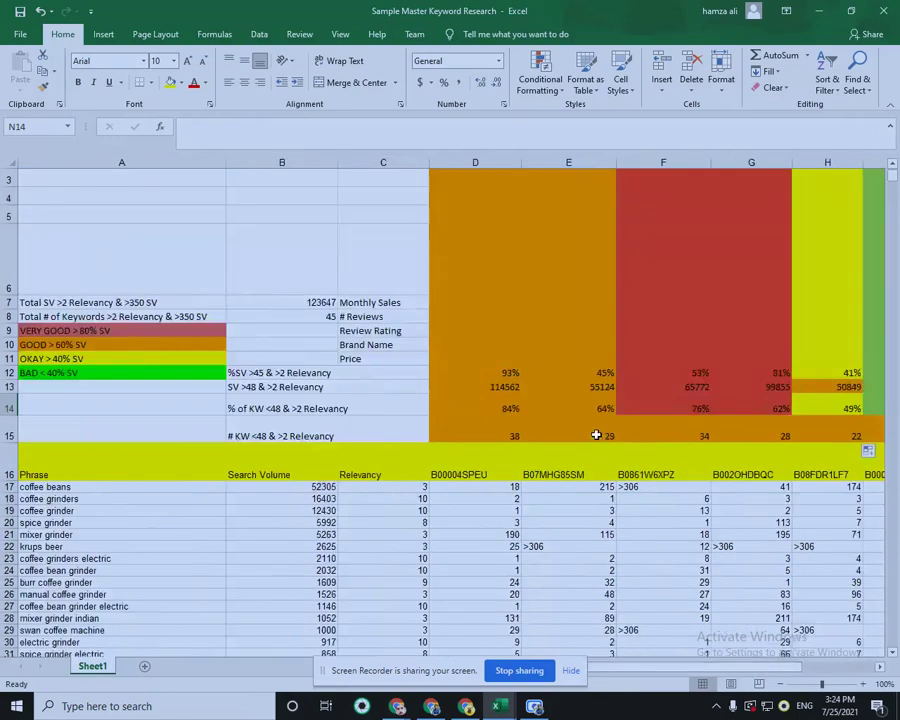
double_click(596, 435)
key(Left)
key(Left)
key(Left)
key(Left)
key(BackSpace)
text(<)
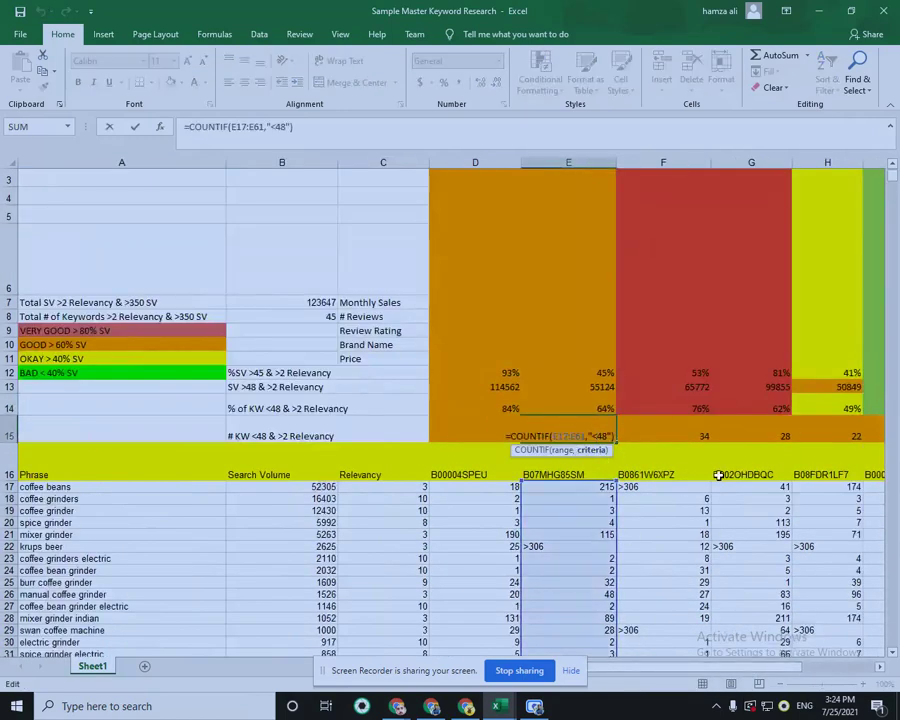
click(695, 436)
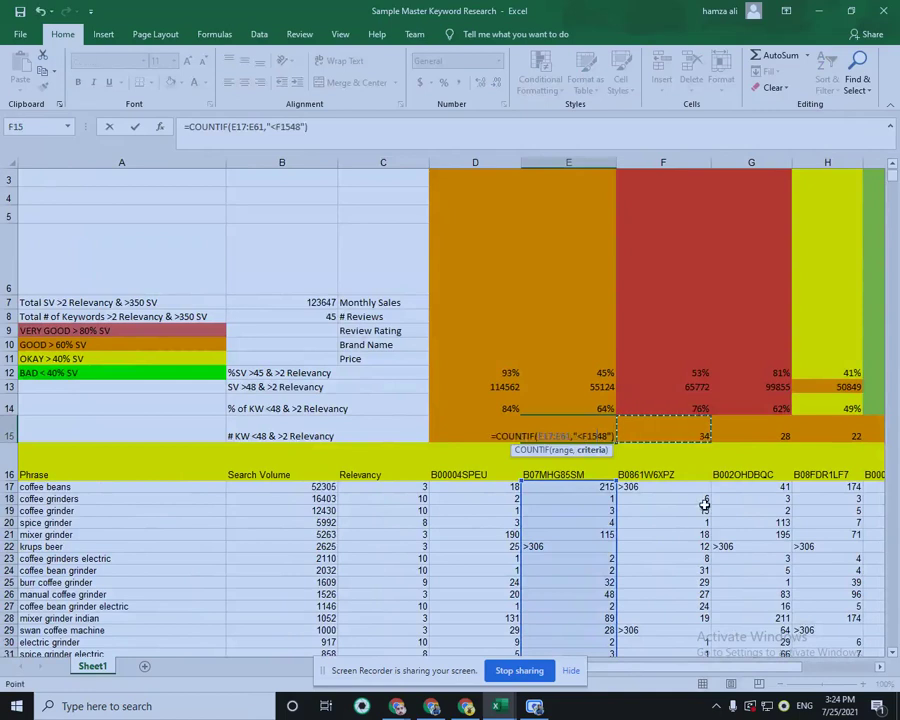
key(BackSpace)
key(BackSpace)
key(BackSpace)
key(ctrl+Return)
Check the copied keyword-count formulas in F15, G15 and H15, the keyword total in B8 and the percentage formula in D14.
click(695, 434)
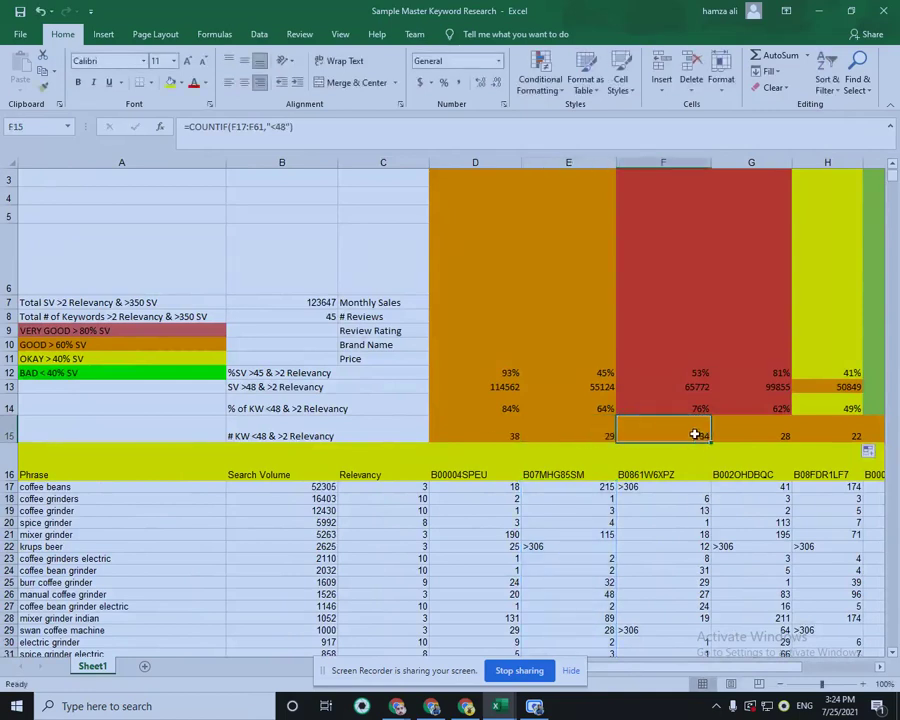
click(750, 433)
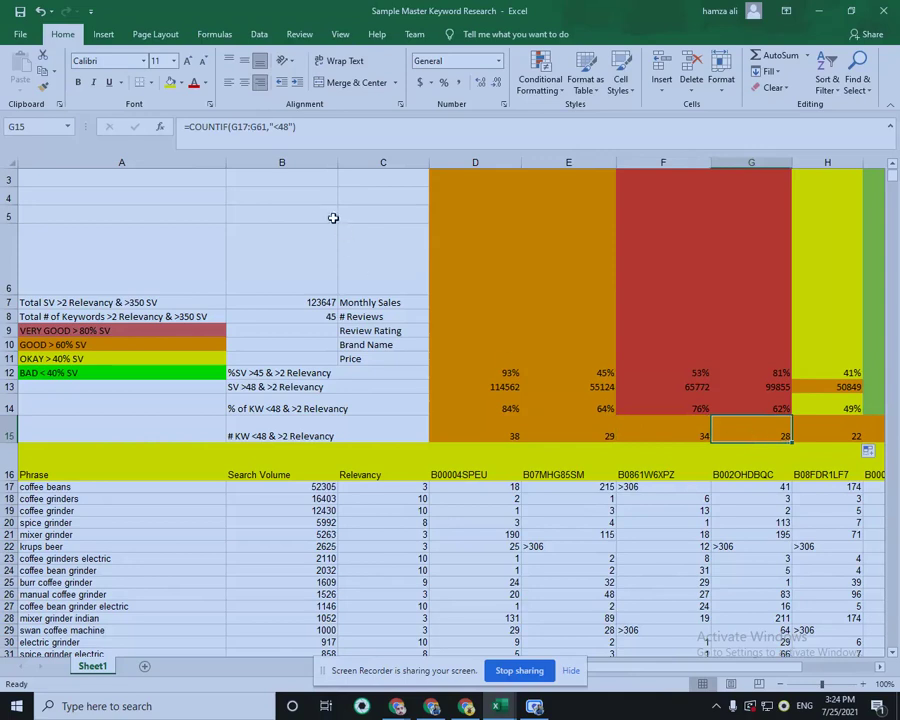
scroll(651, 362, down, 10)
scroll(600, 443, up, 3)
scroll(600, 443, up, 6)
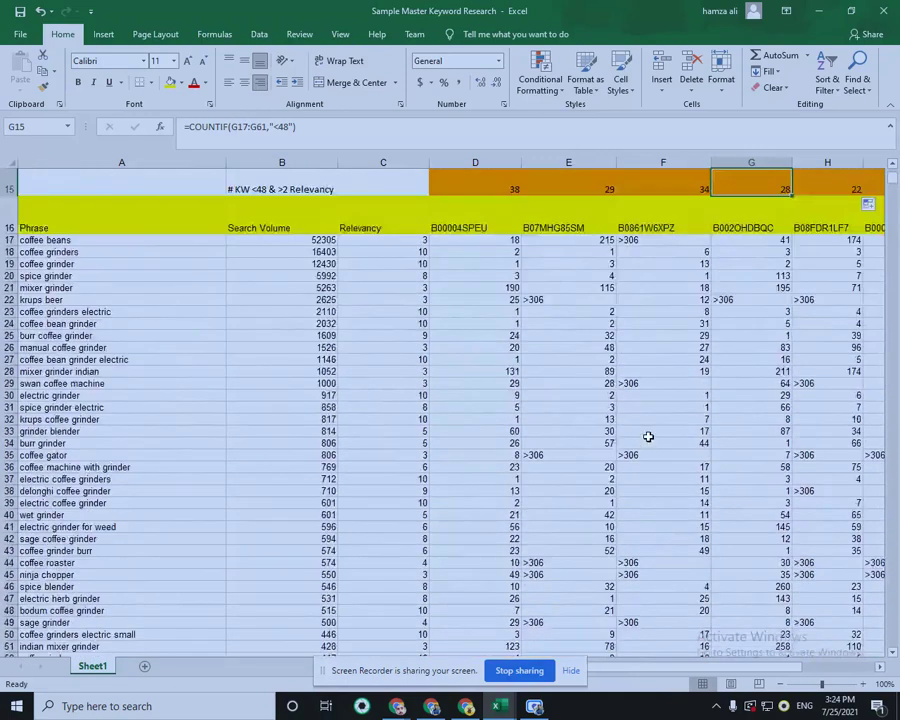
click(814, 378)
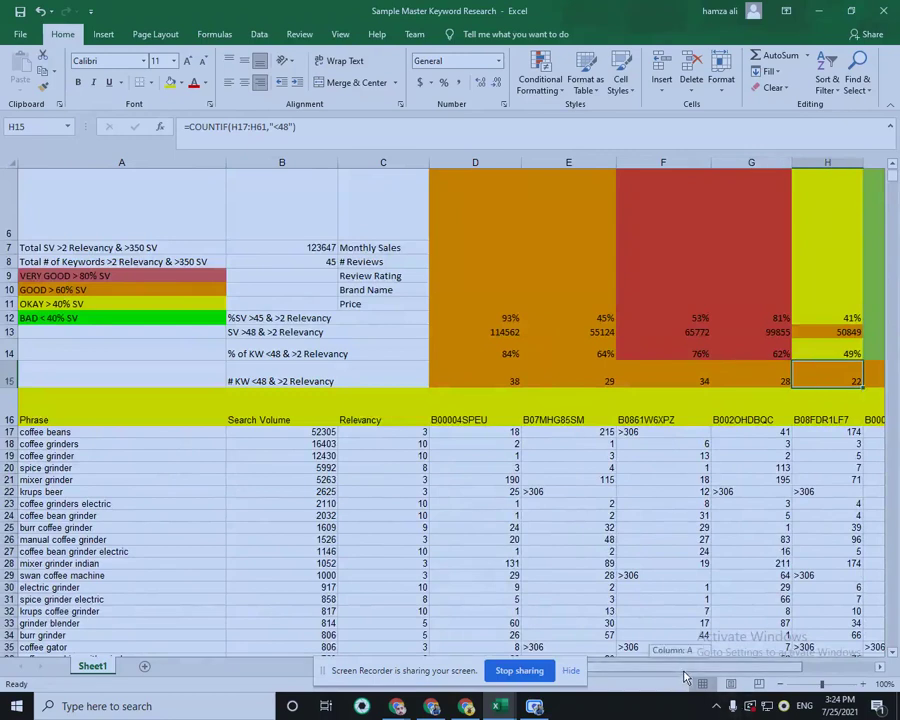
scroll(689, 677, right, 3)
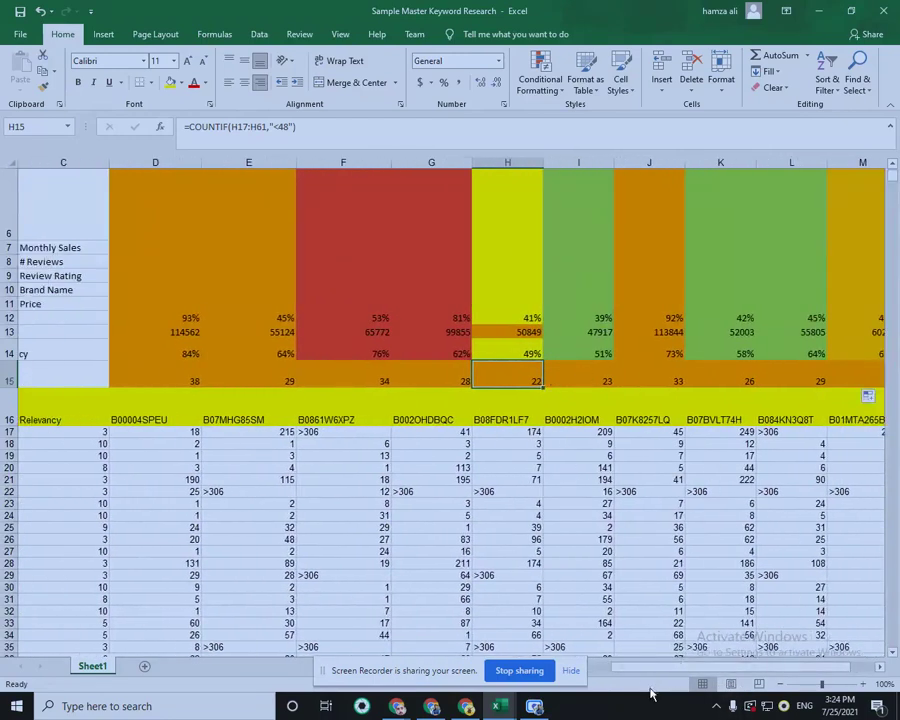
drag(648, 675, 595, 669)
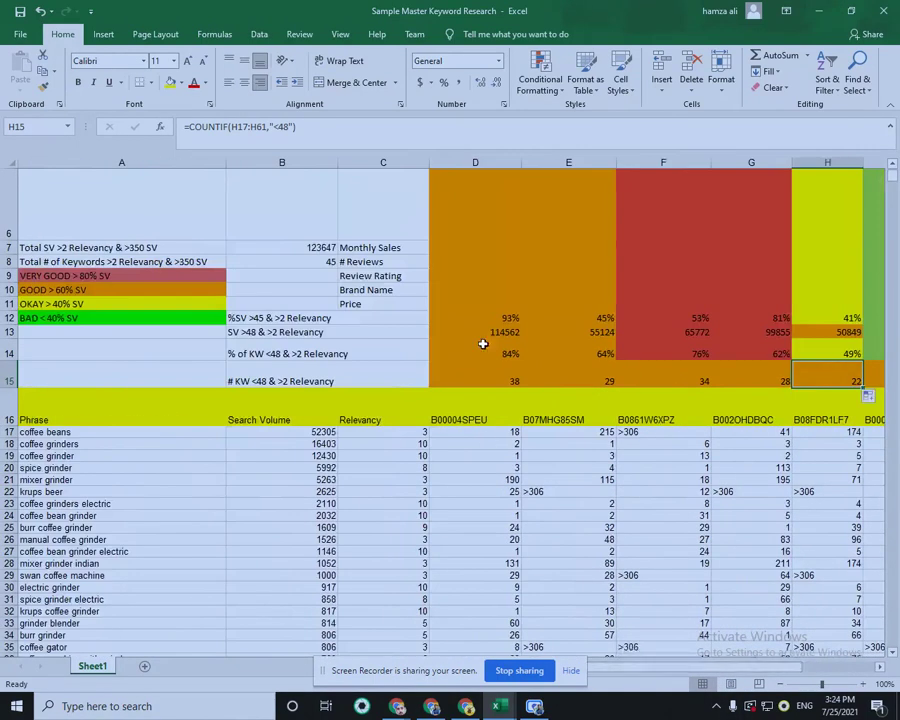
click(438, 381)
click(315, 262)
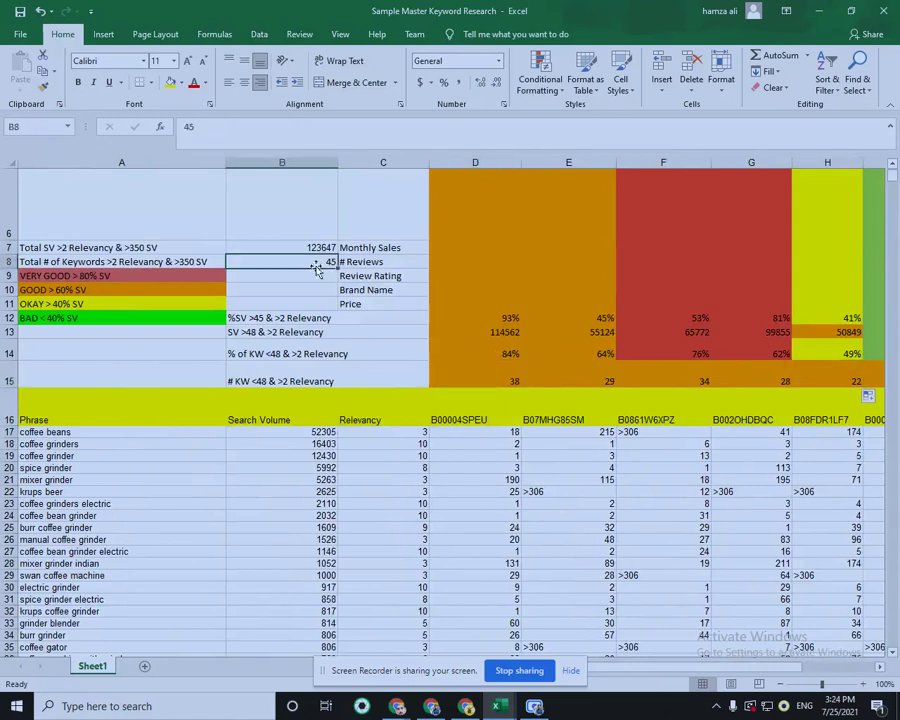
mouse_move(613, 669)
mouse_down()
mouse_move(713, 671)
mouse_move(613, 669)
mouse_up()
click(486, 355)
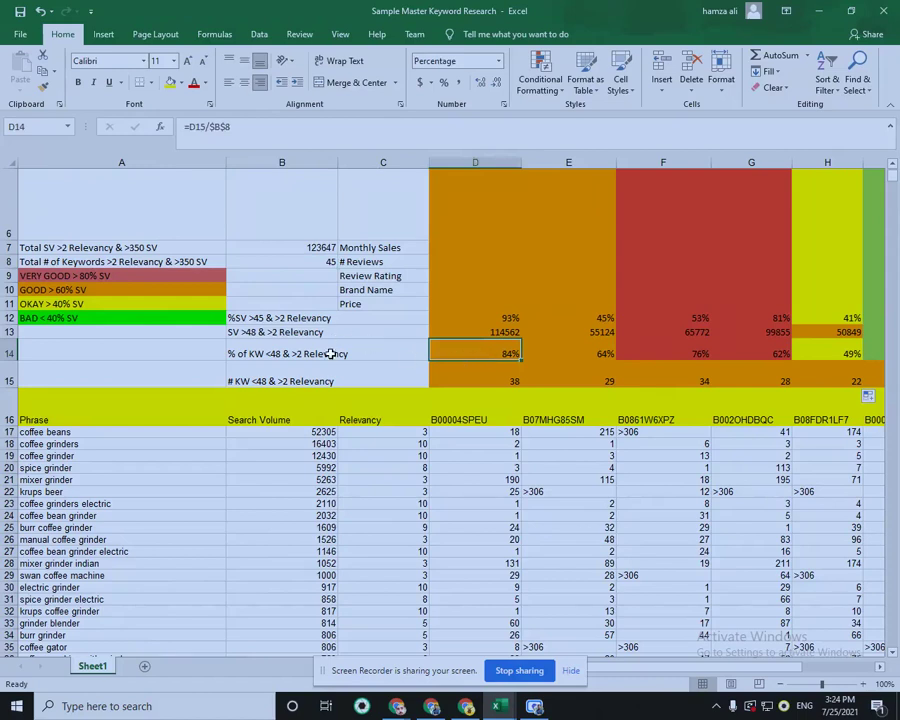
Limit the criteria range of the SUMIF formula in D13 to D17:D61, the last keyword row.
click(497, 330)
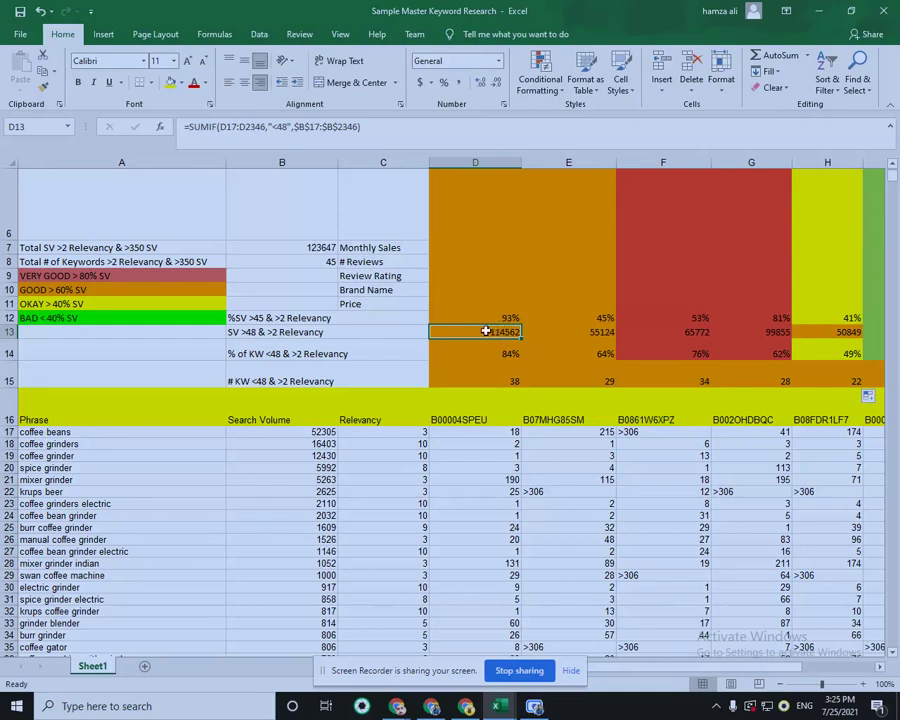
double_click(481, 332)
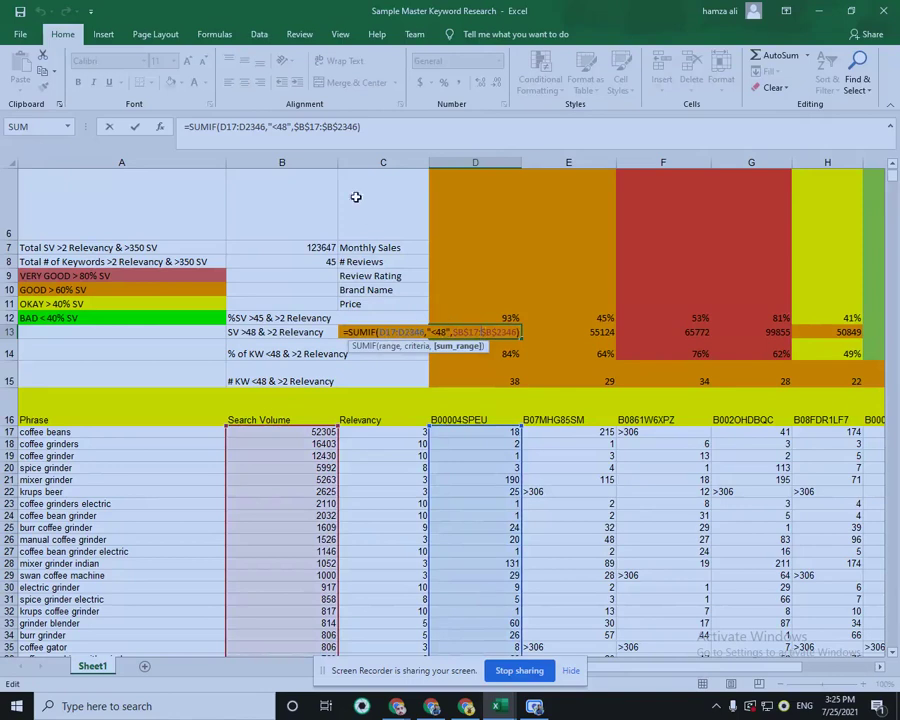
scroll(481, 390, down, 9)
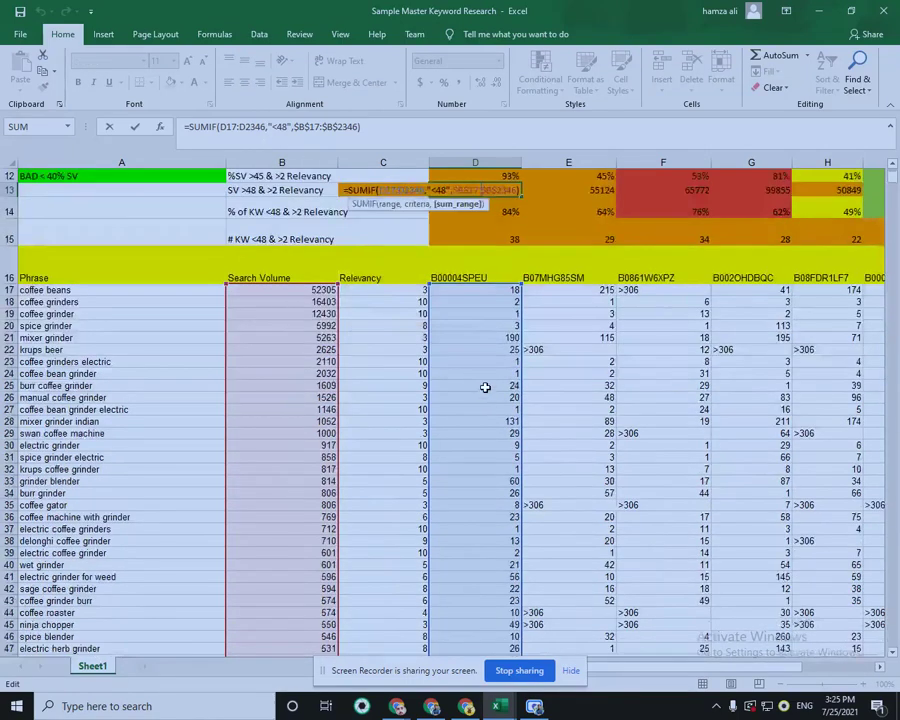
scroll(481, 390, up, 10)
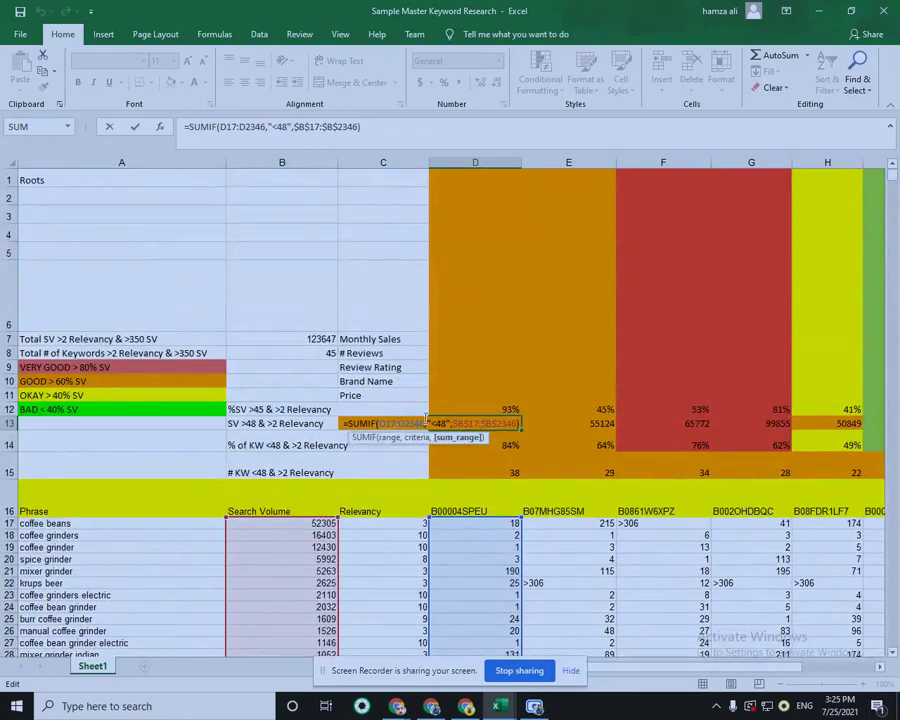
key(BackSpace)
key(BackSpace)
key(BackSpace)
key(BackSpace)
text(61)
Set the sum range of the D13 formula to $B$17:$B$61 and enter the formula.
key(Right)
key(Right)
key(Right)
key(Right)
key(Right)
key(Right)
key(Right)
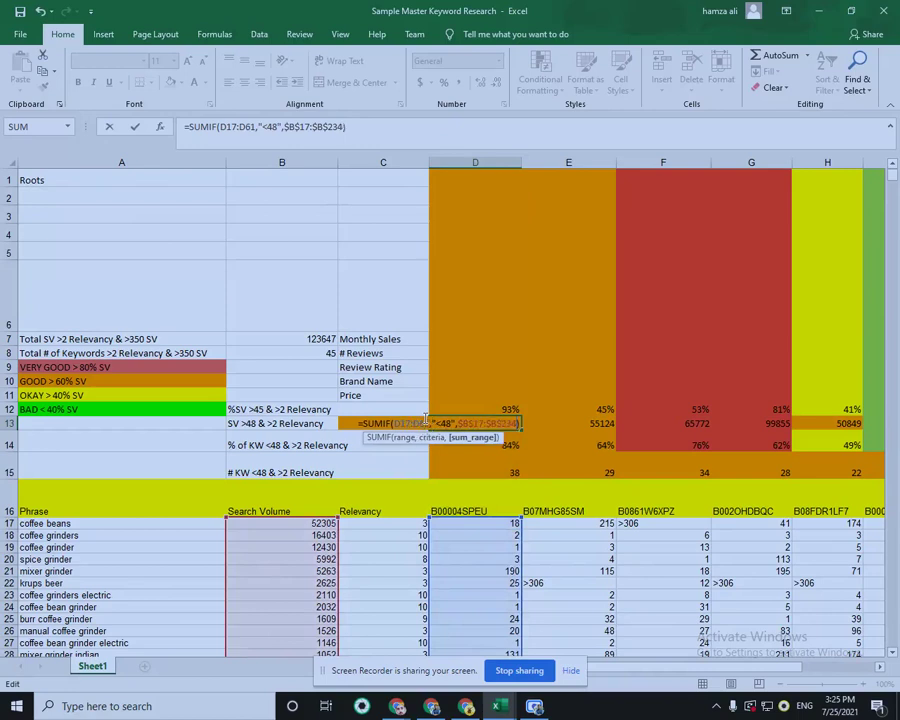
key(BackSpace)
key(BackSpace)
key(BackSpace)
key(BackSpace)
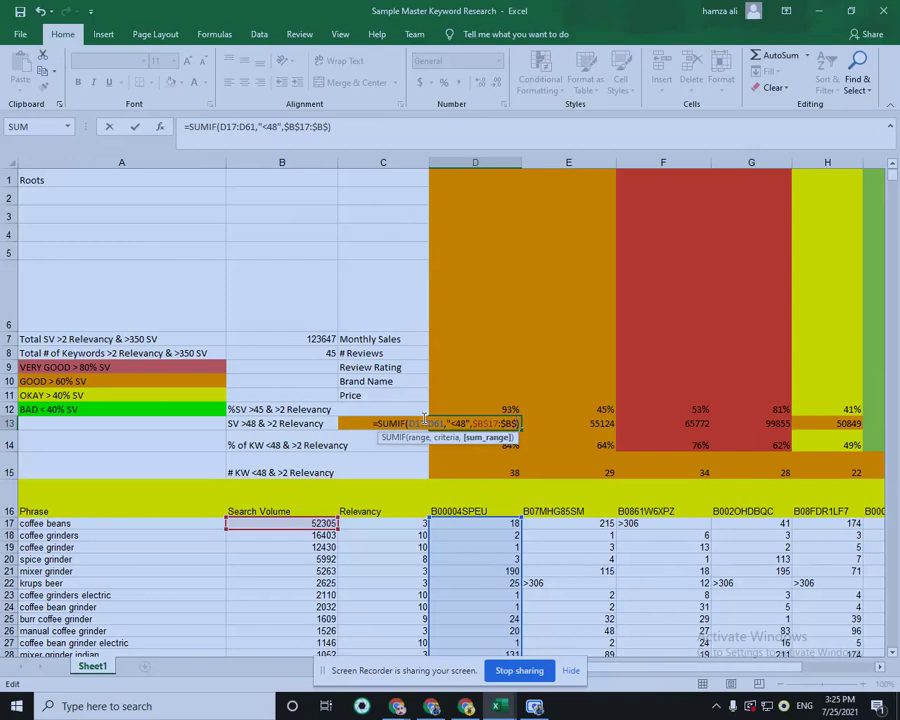
text(2346)
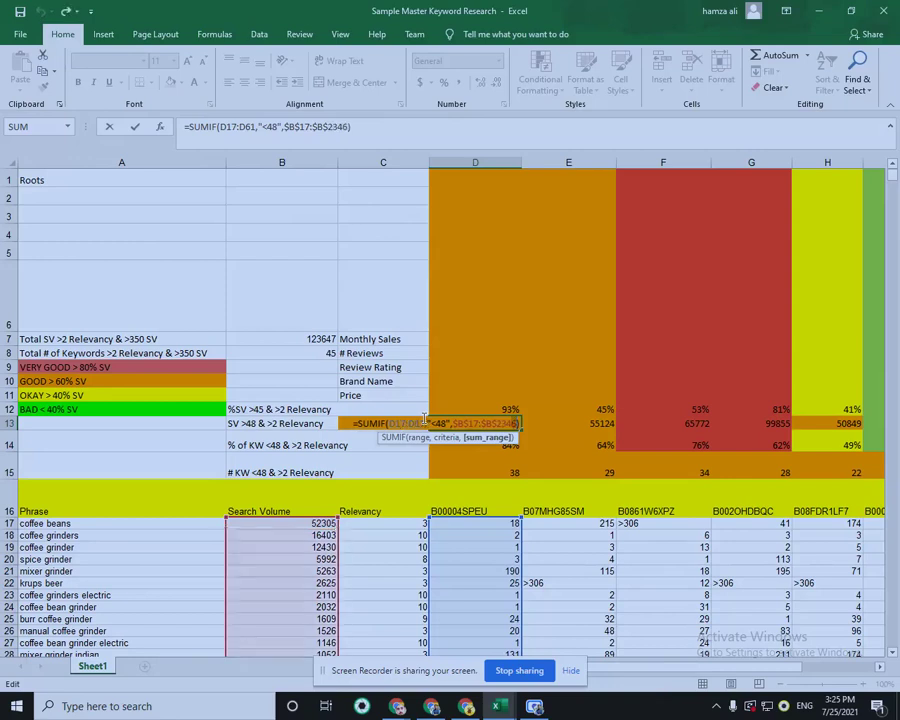
key(BackSpace)
key(BackSpace)
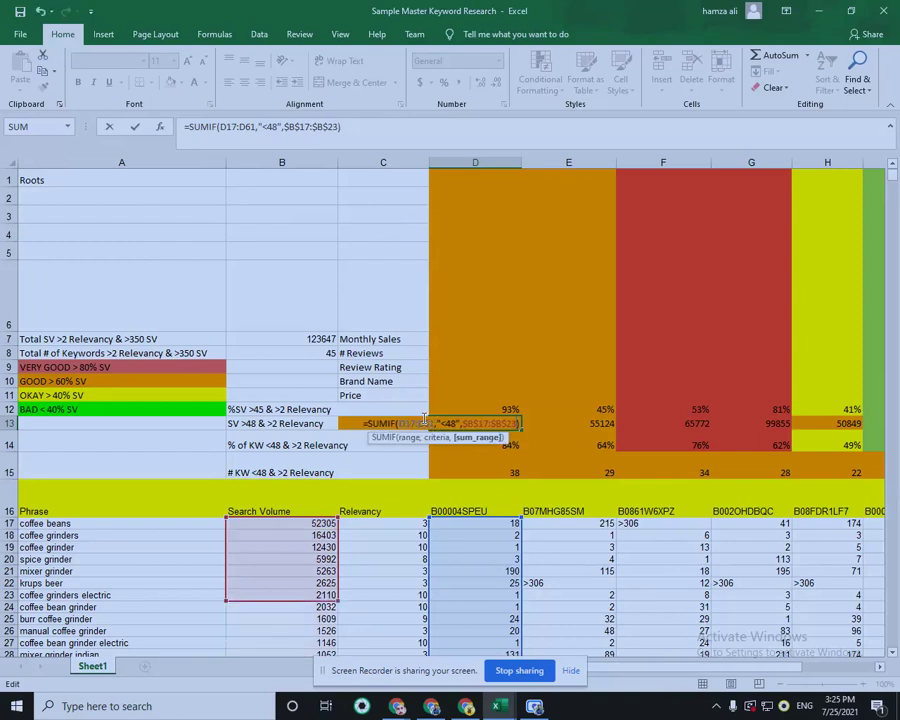
key(BackSpace)
key(BackSpace)
text(61)
key(Return)
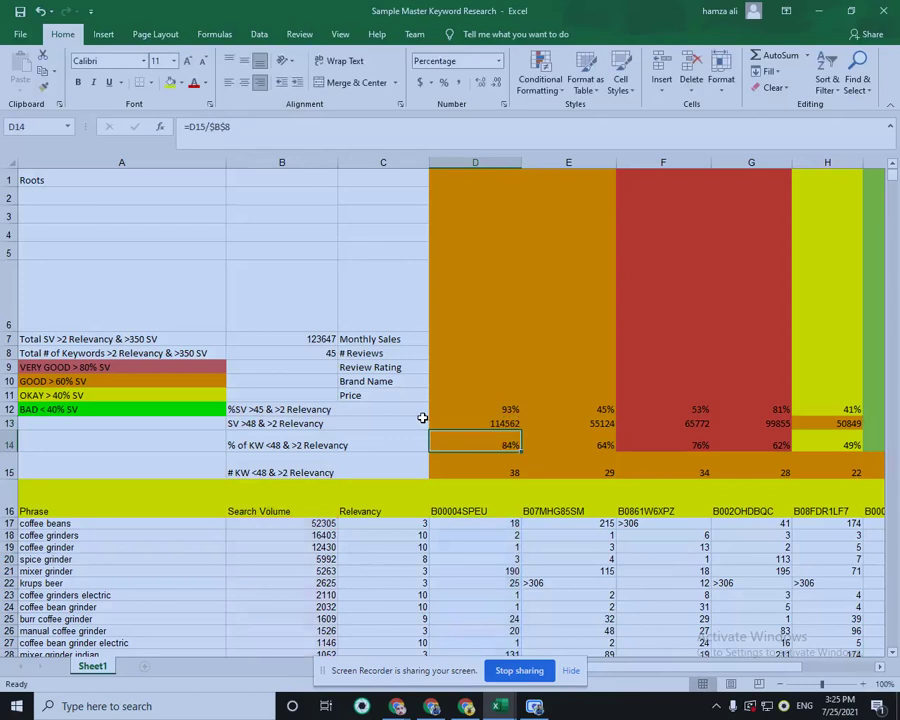
Copy the search-volume SUMIF formula from D13 across row 13 through column M.
click(495, 421)
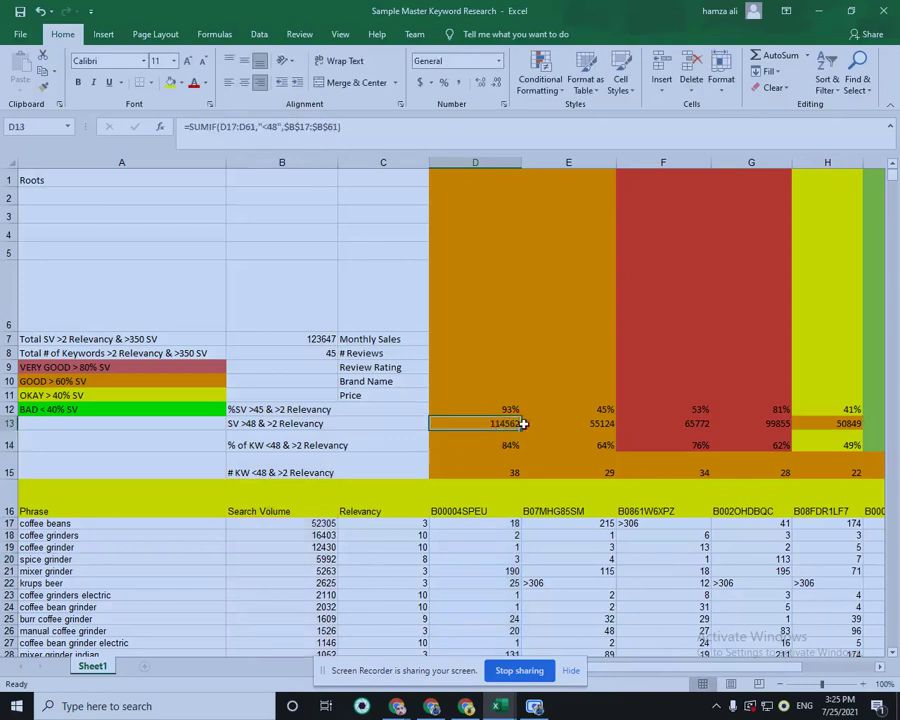
drag(519, 429, 804, 428)
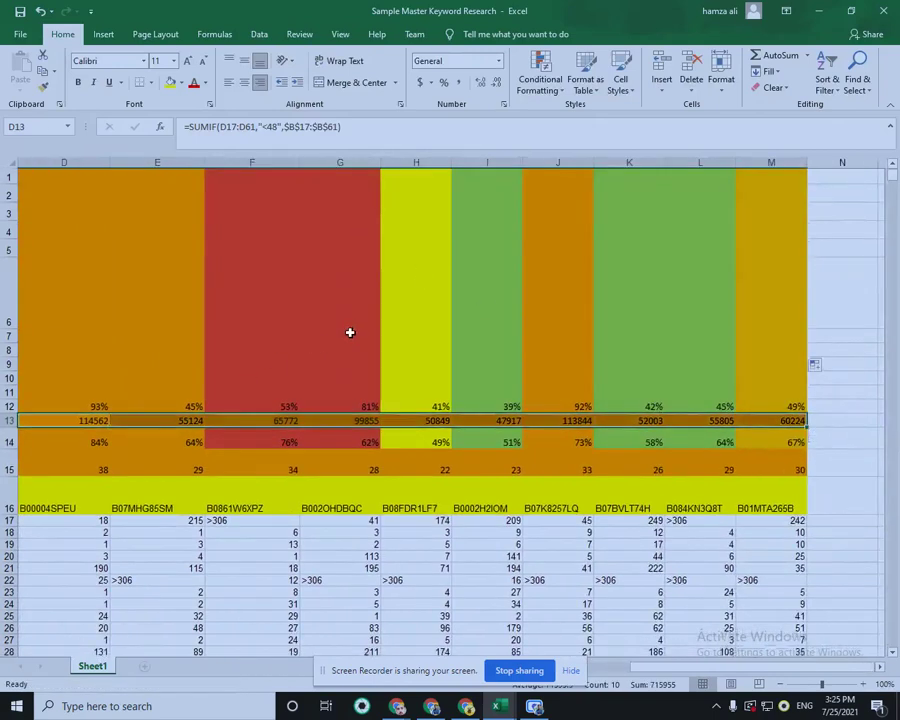
scroll(350, 331, down, 1)
drag(679, 671, 628, 675)
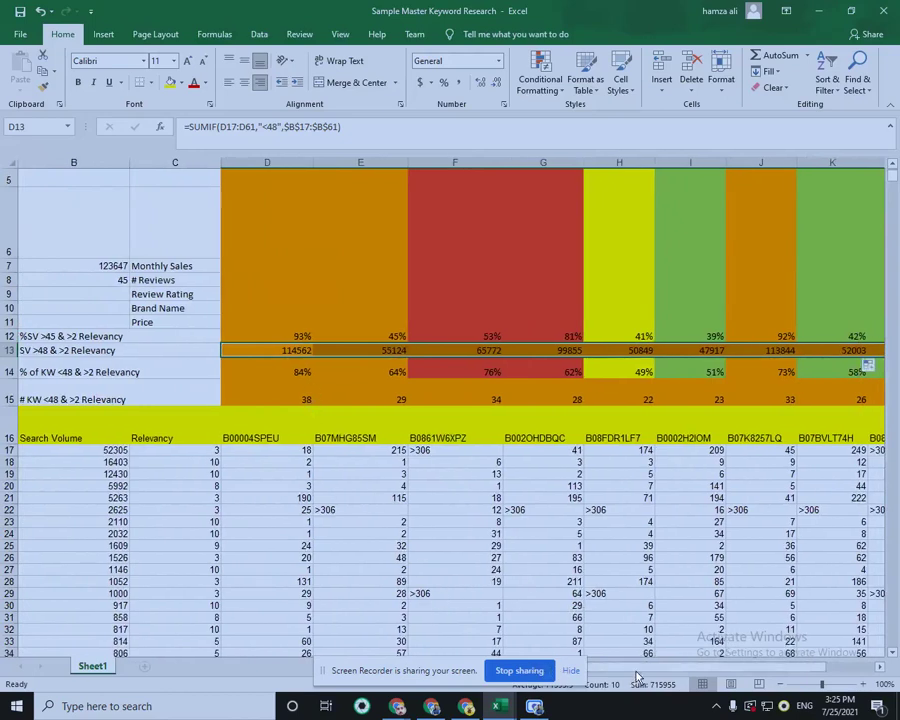
Check the total search volume in B7 and the copied SUMIF formulas across D13 to J13.
scroll(450, 476, left, 2)
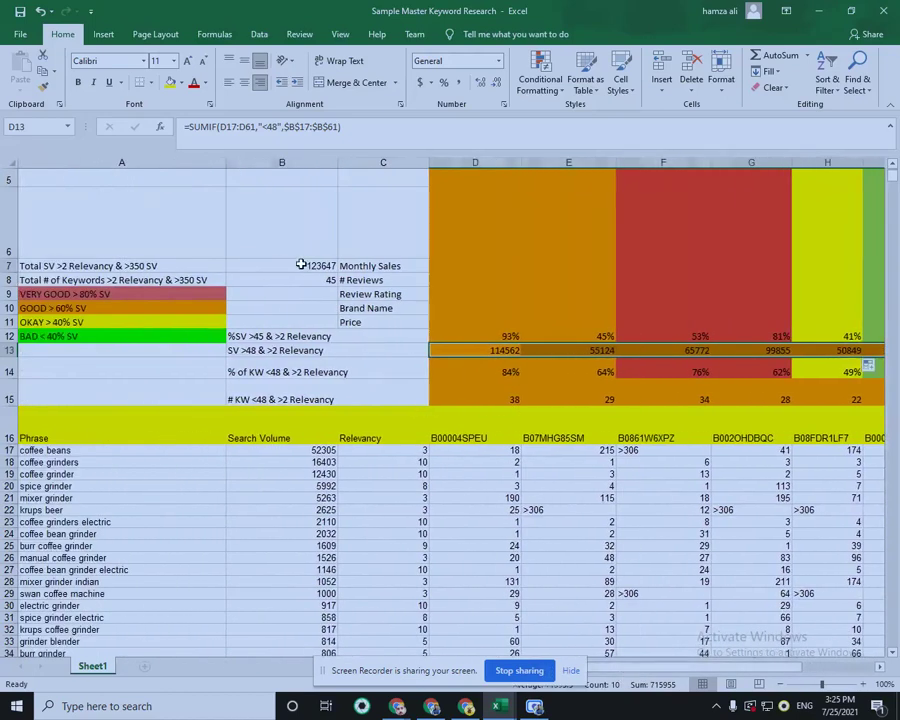
click(301, 264)
scroll(375, 294, down, 1)
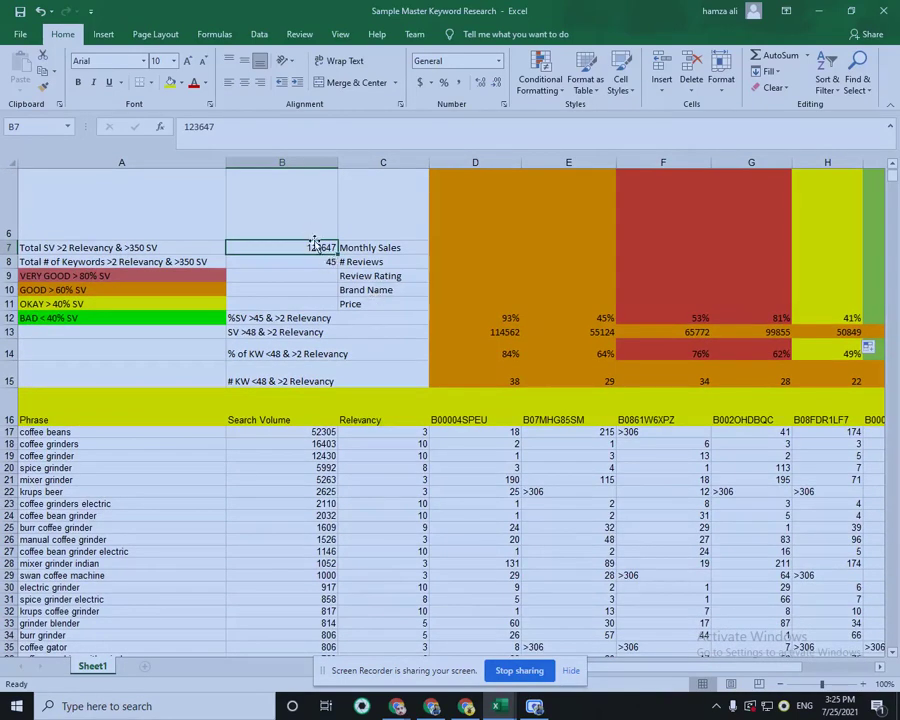
click(500, 333)
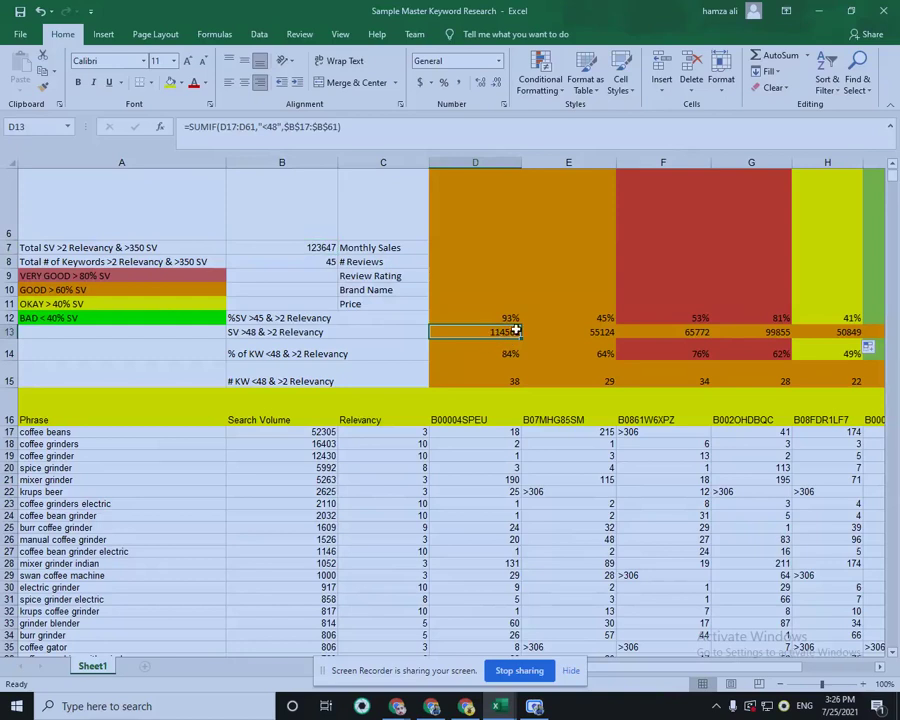
click(607, 332)
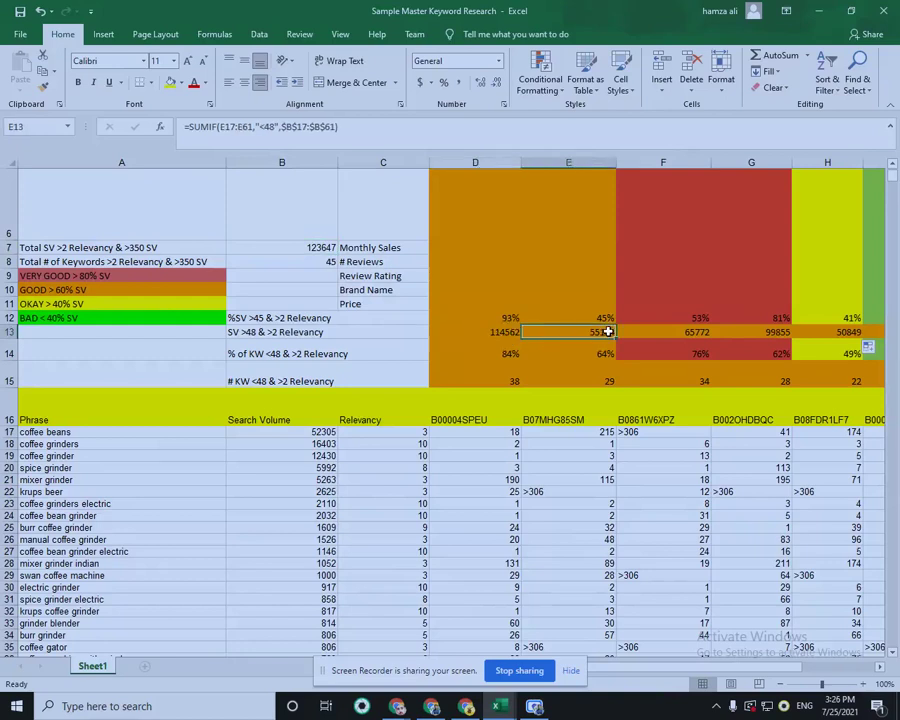
click(672, 333)
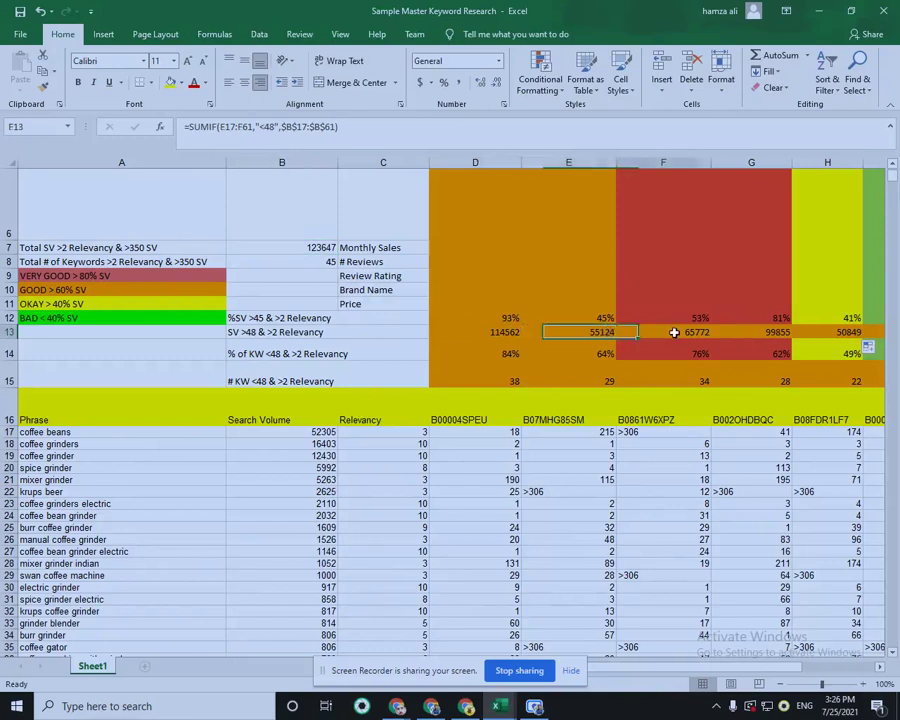
click(777, 334)
click(826, 335)
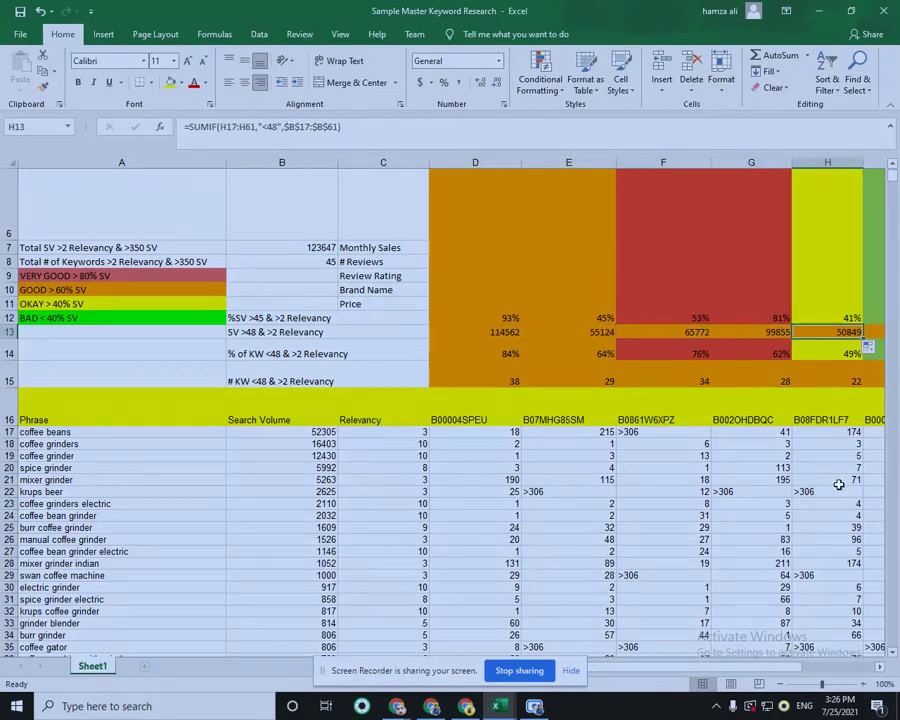
scroll(757, 677, right, 3)
scroll(743, 336, left, 1)
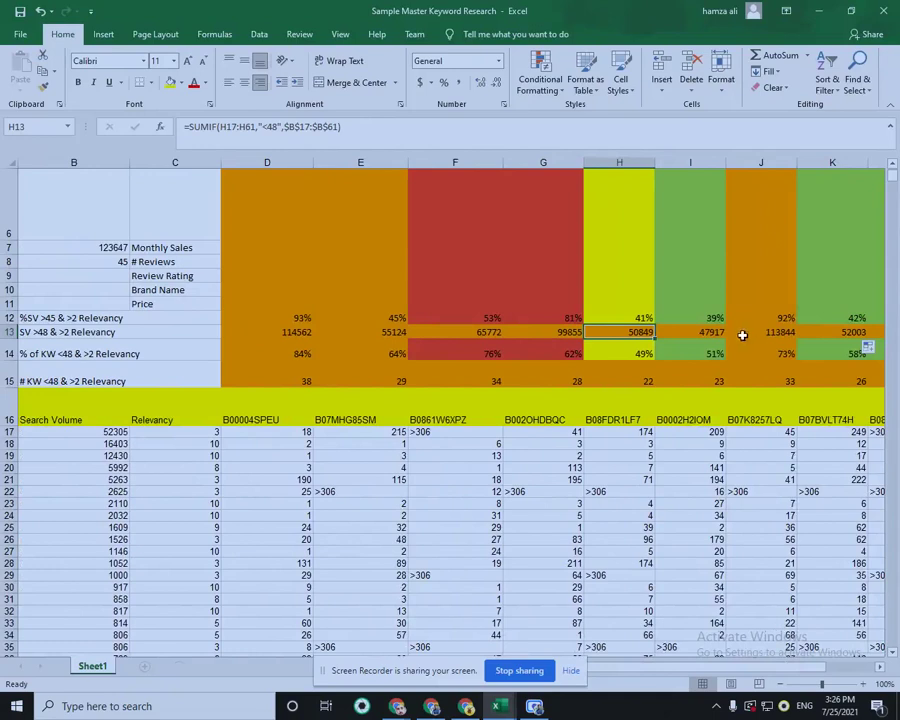
key(Right)
click(763, 334)
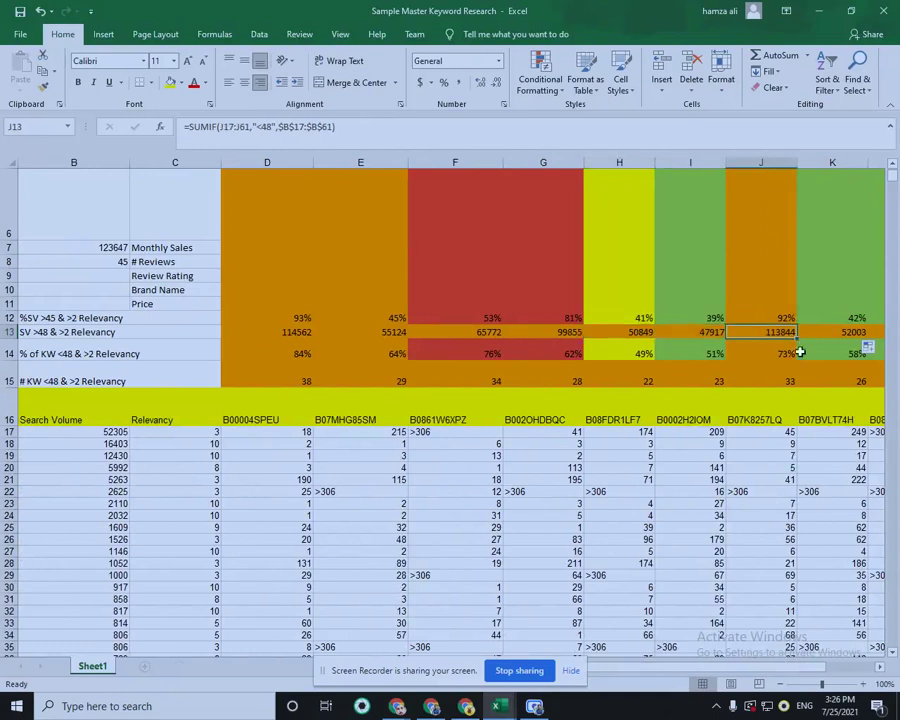
Check the remaining copied search-volume formulas in row 13 through M13.
drag(712, 667, 678, 678)
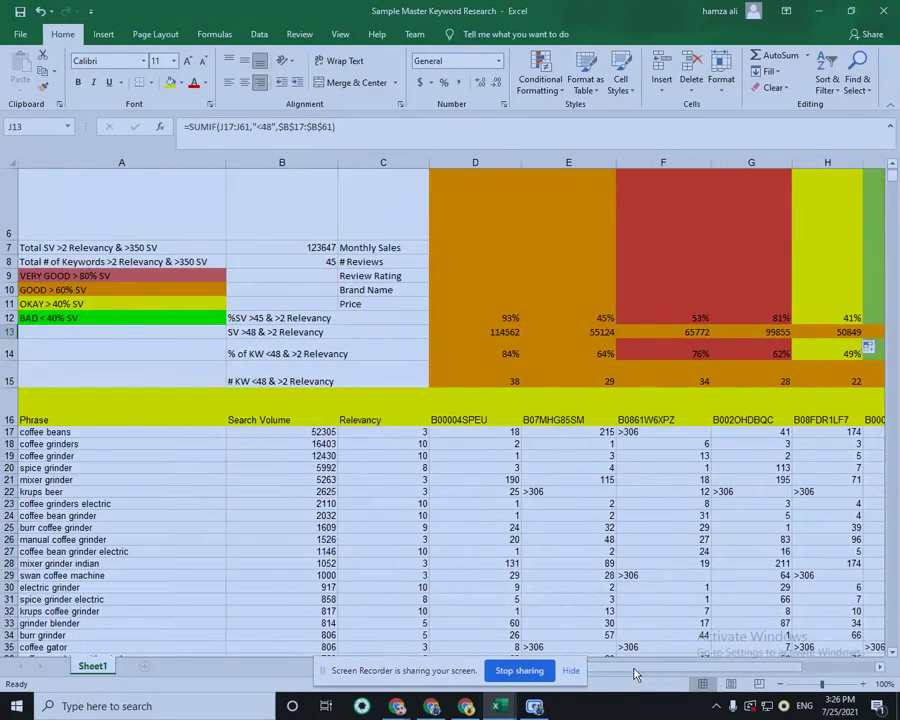
scroll(450, 398, down, 2)
scroll(450, 398, up, 1)
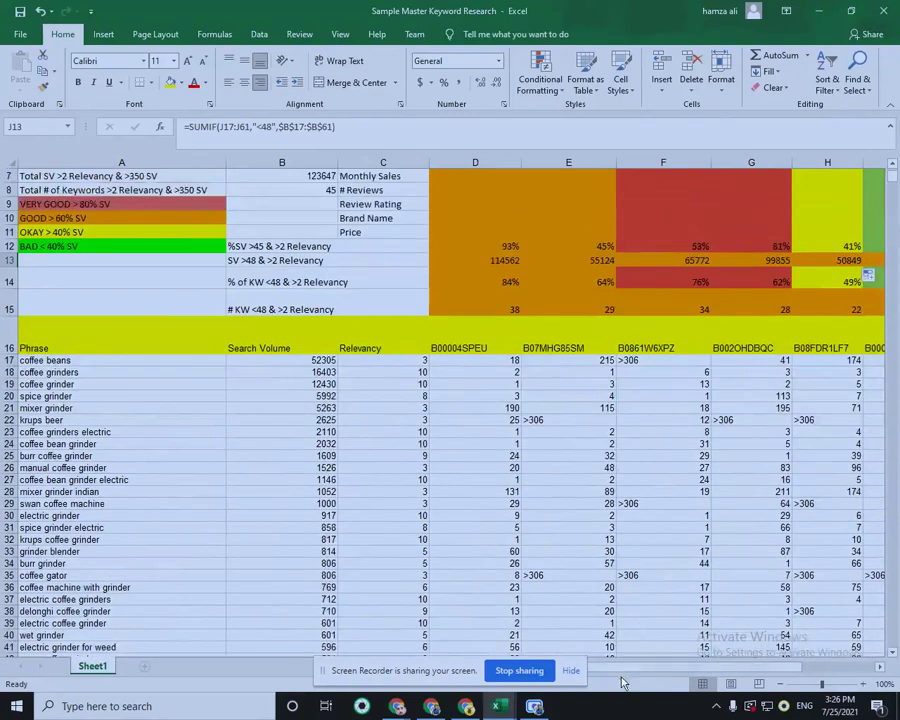
drag(623, 678, 655, 678)
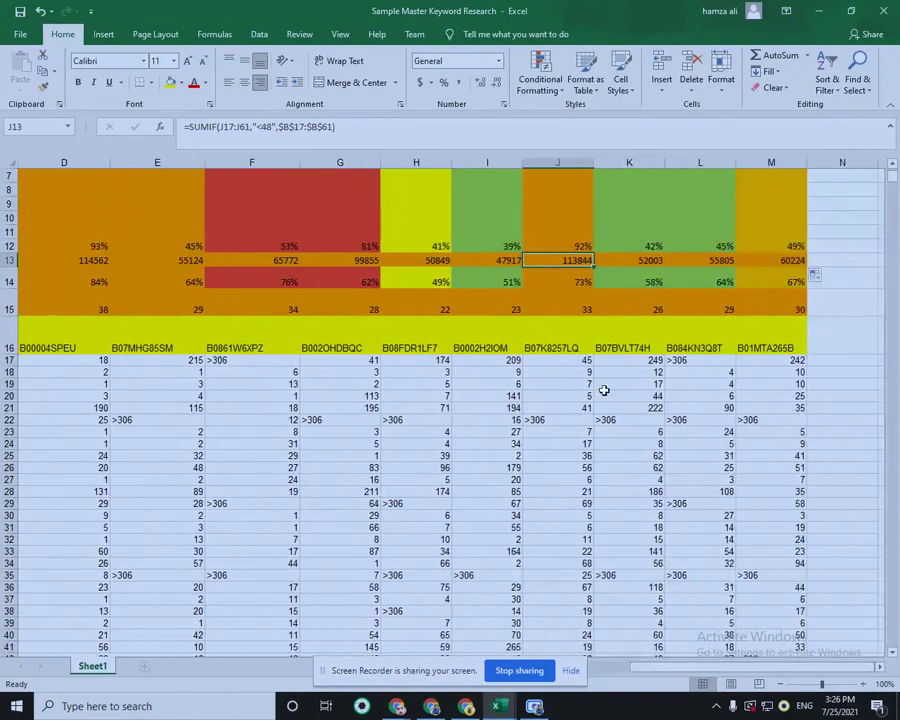
key(Right)
click(796, 262)
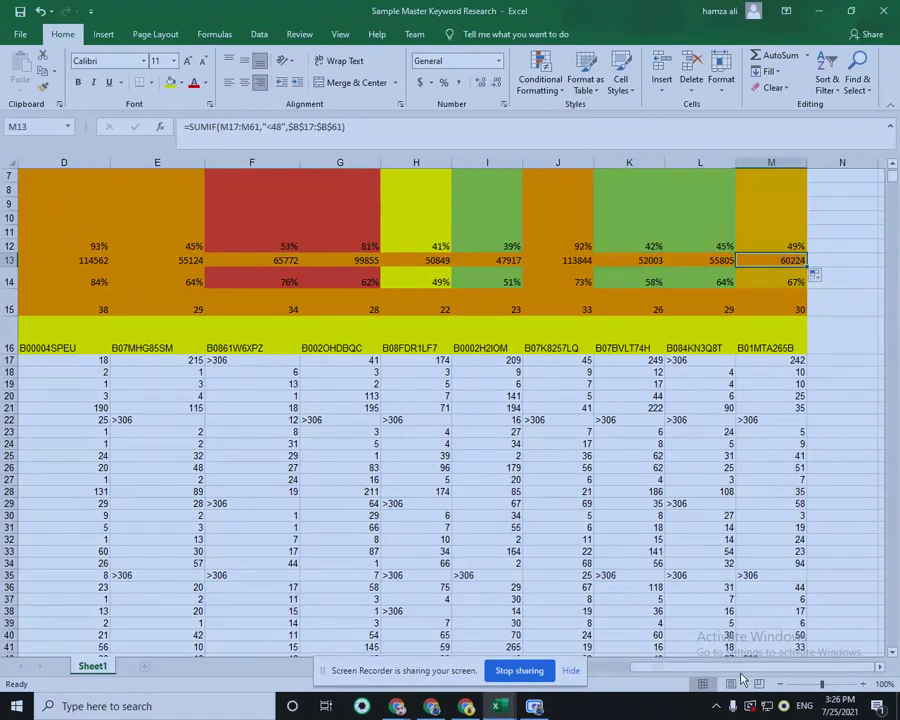
Review the search-volume percentage label in B12 and the formulas in D12, E12 and G12.
drag(708, 668, 470, 668)
scroll(463, 497, up, 2)
click(326, 409)
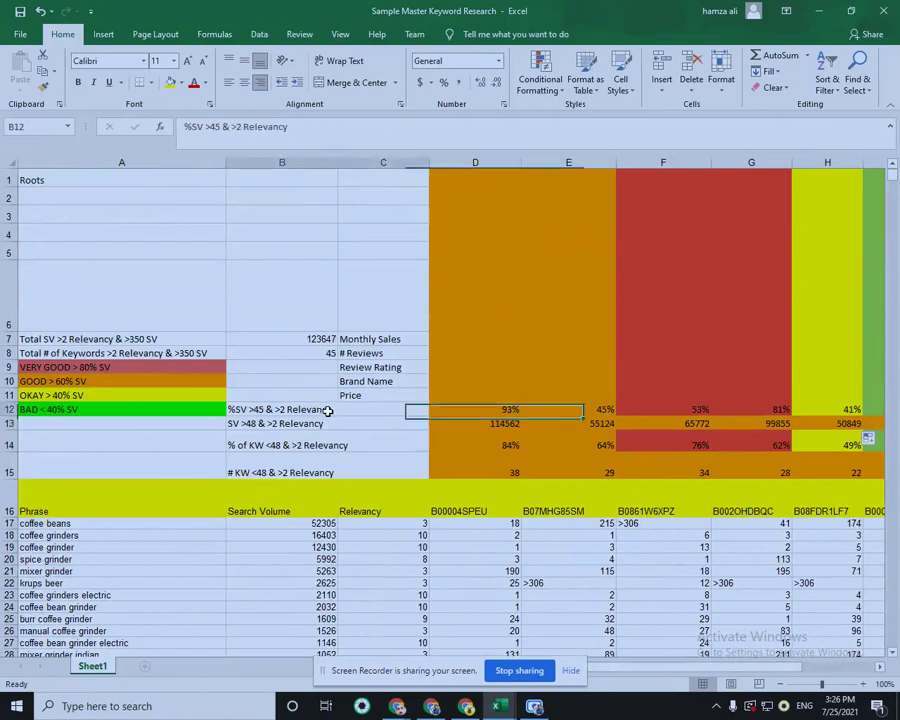
click(497, 408)
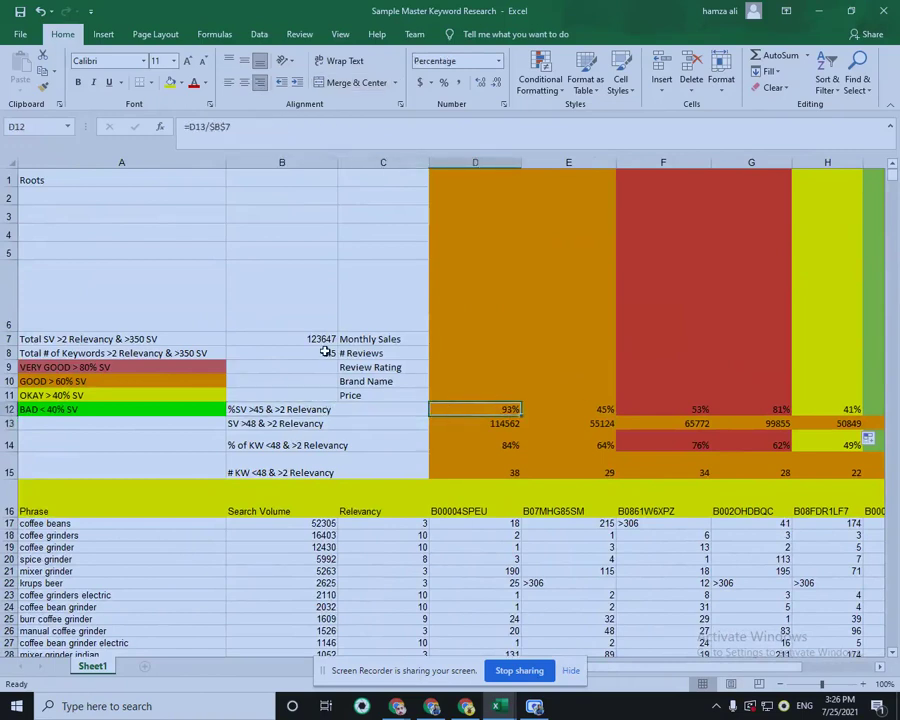
click(575, 410)
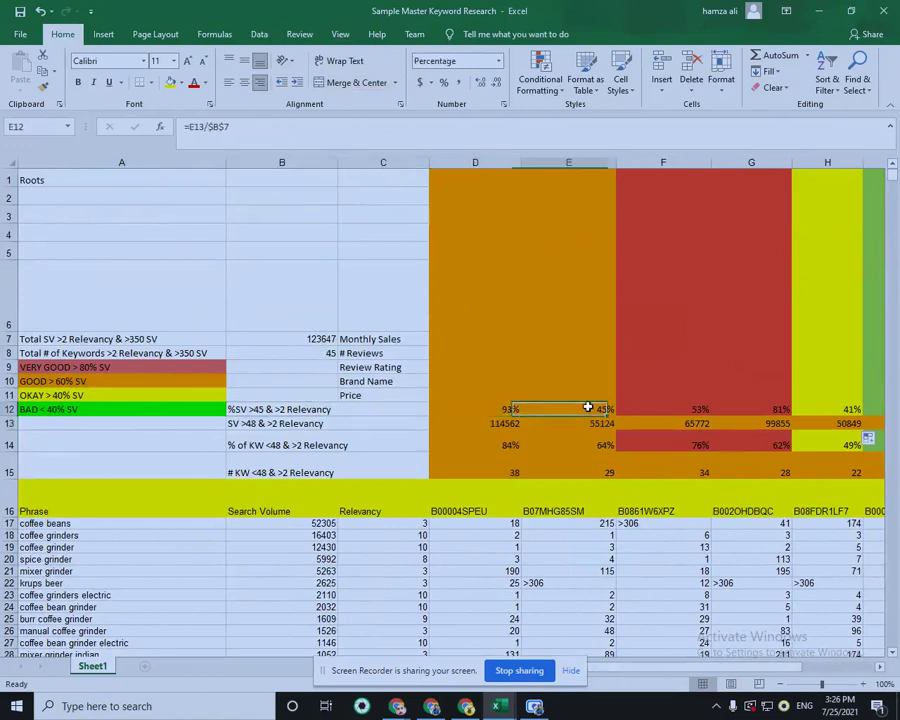
click(665, 421)
click(778, 410)
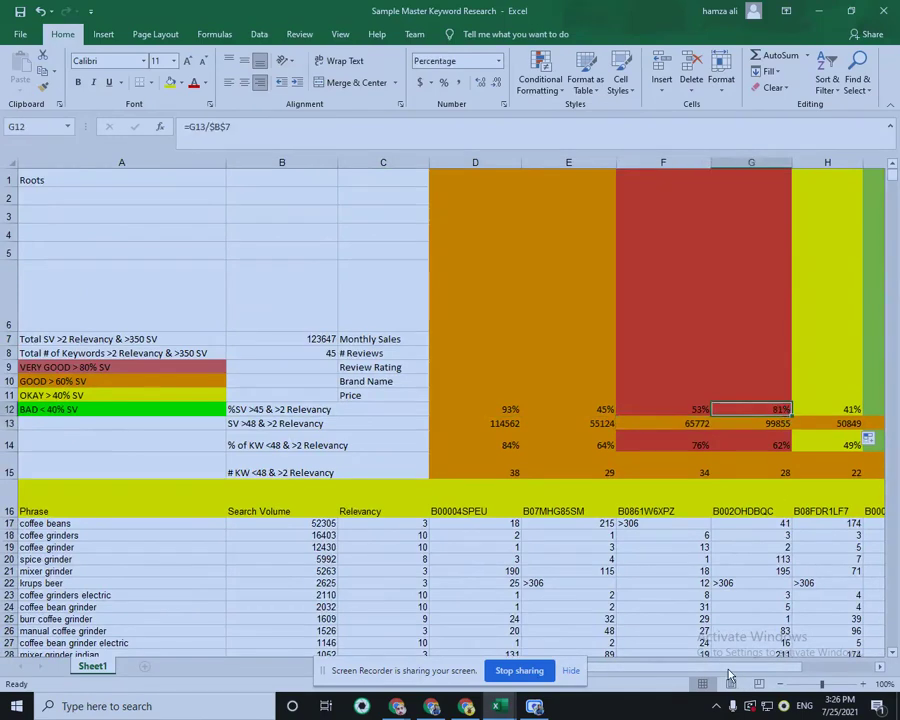
Check the search-volume percentage formulas in row 12 for columns I, J and K.
drag(730, 677, 748, 677)
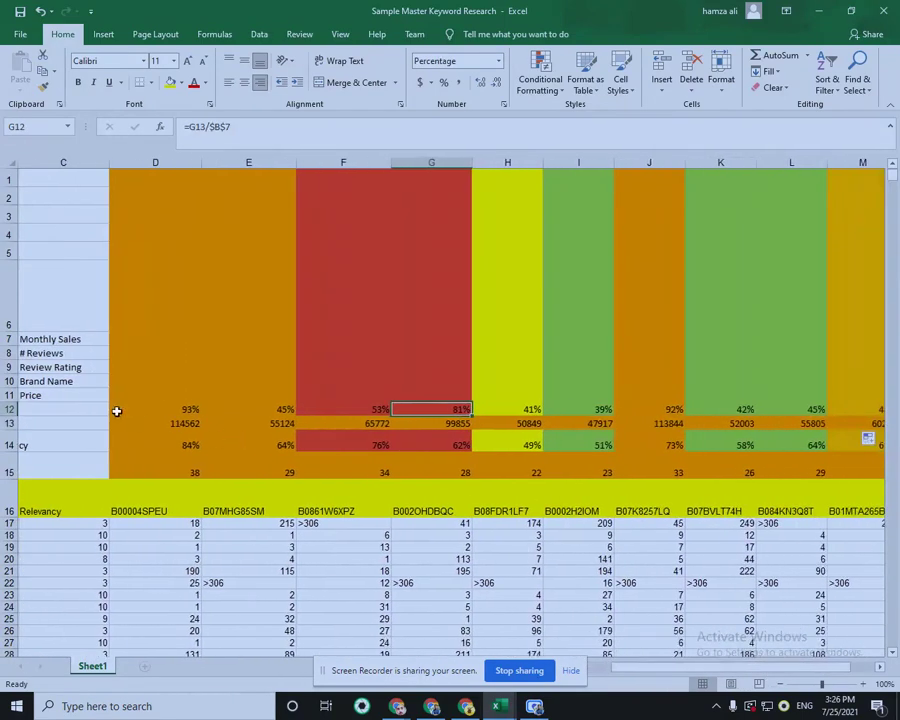
click(169, 409)
click(598, 409)
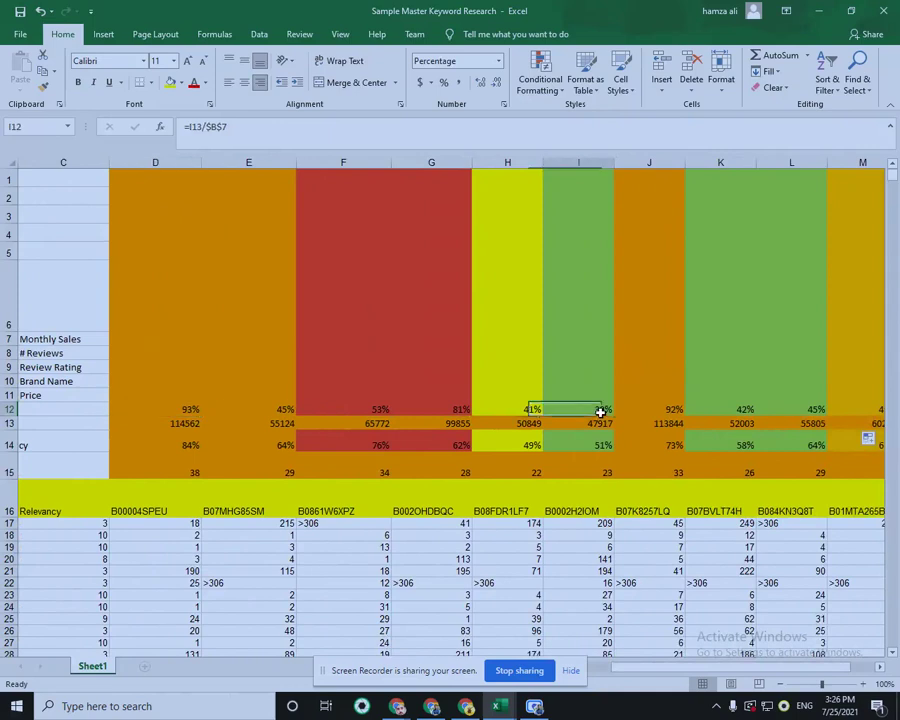
click(673, 407)
click(744, 407)
drag(672, 667, 752, 670)
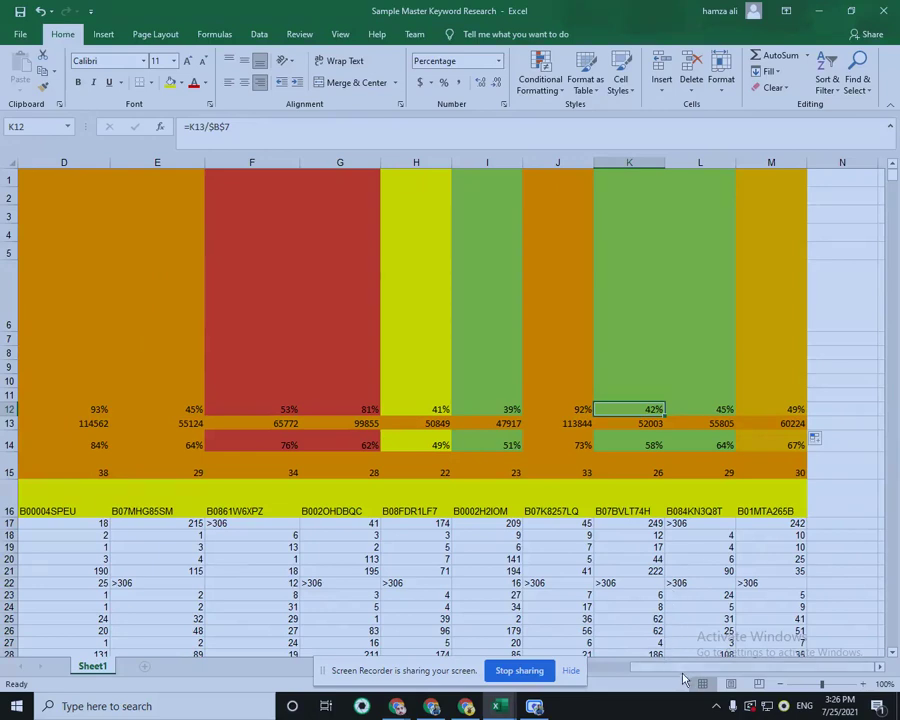
Inspect the keyword percentage formulas in row 14 and the COUNTIF formula in E15.
scroll(460, 464, left, 3)
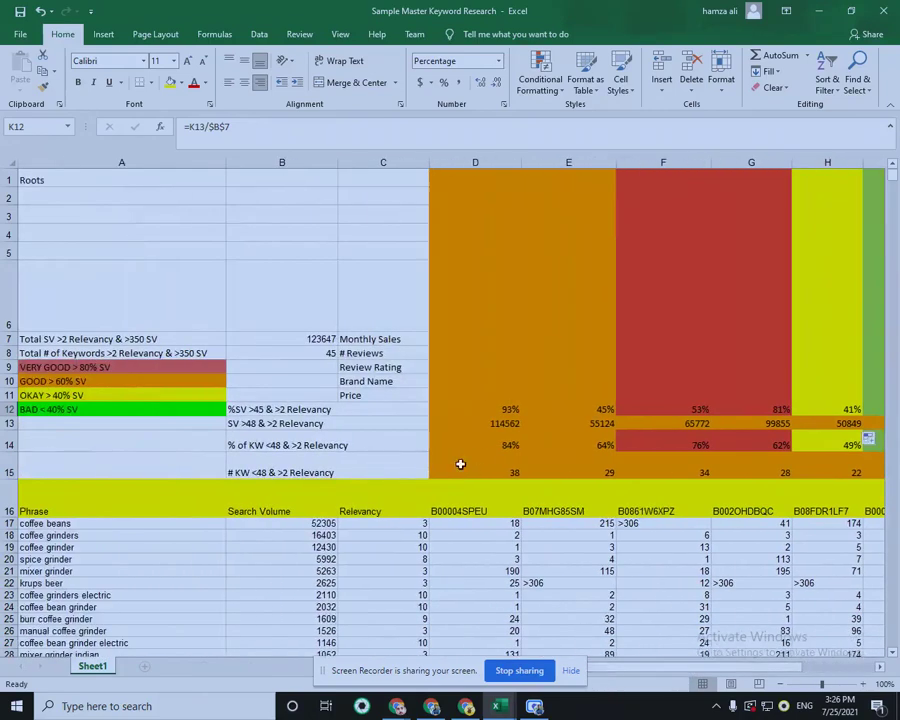
click(486, 437)
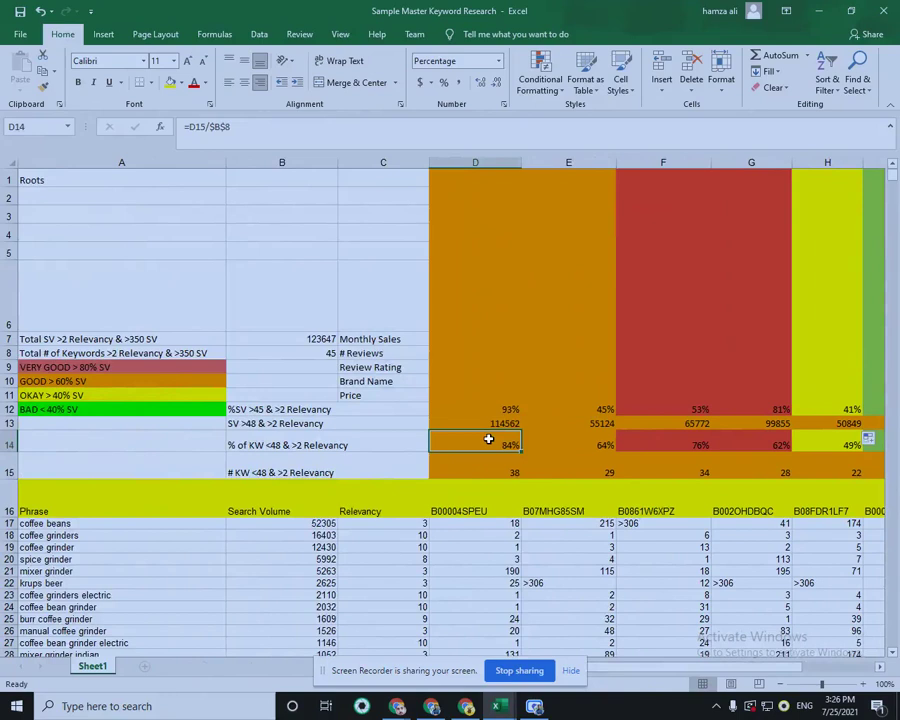
click(594, 465)
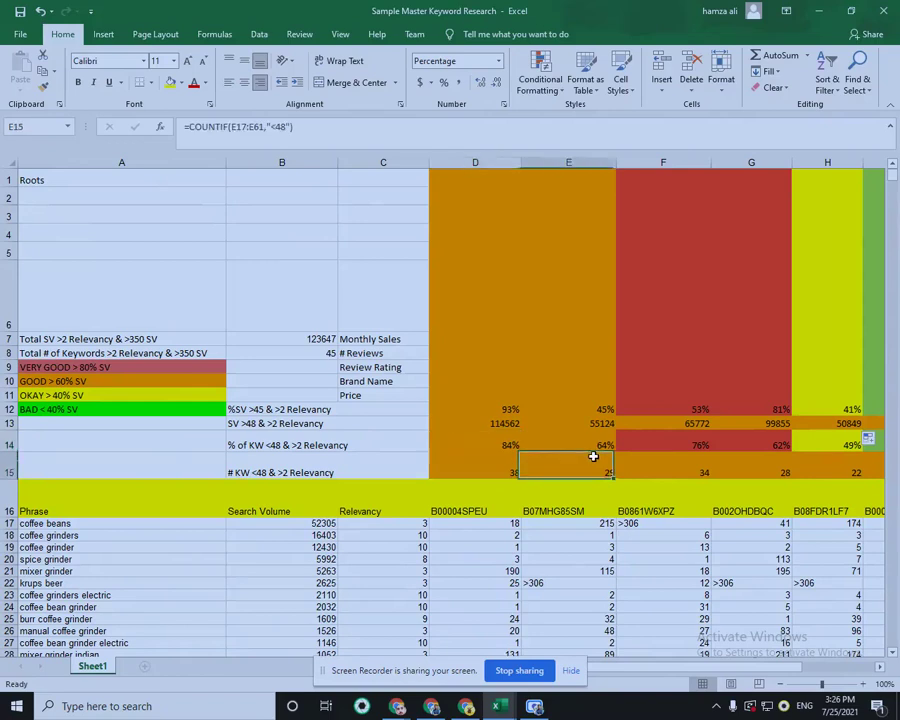
click(696, 443)
click(771, 438)
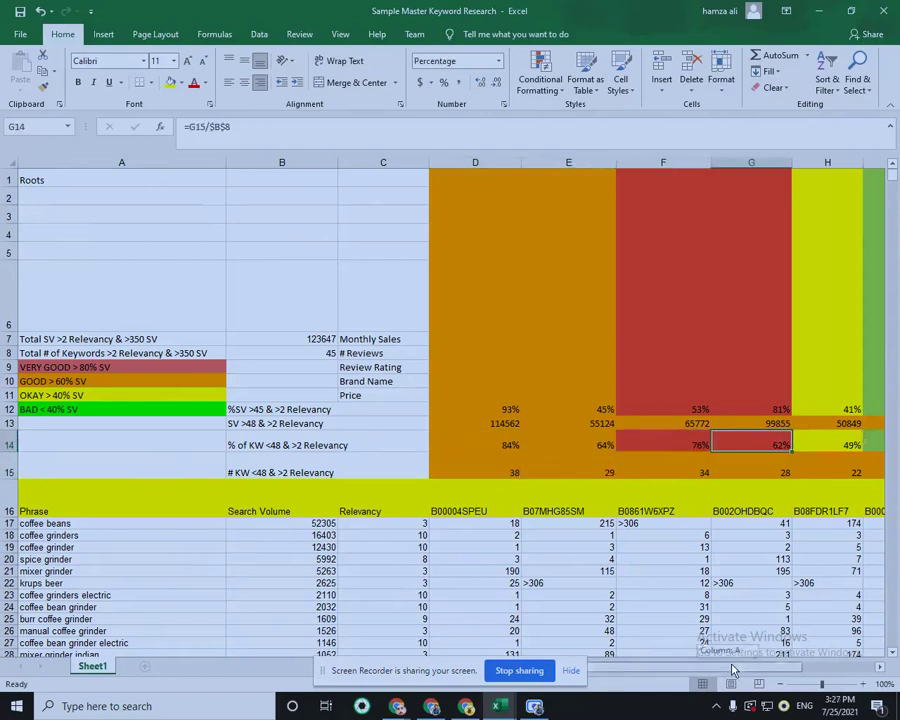
scroll(754, 640, right, 3)
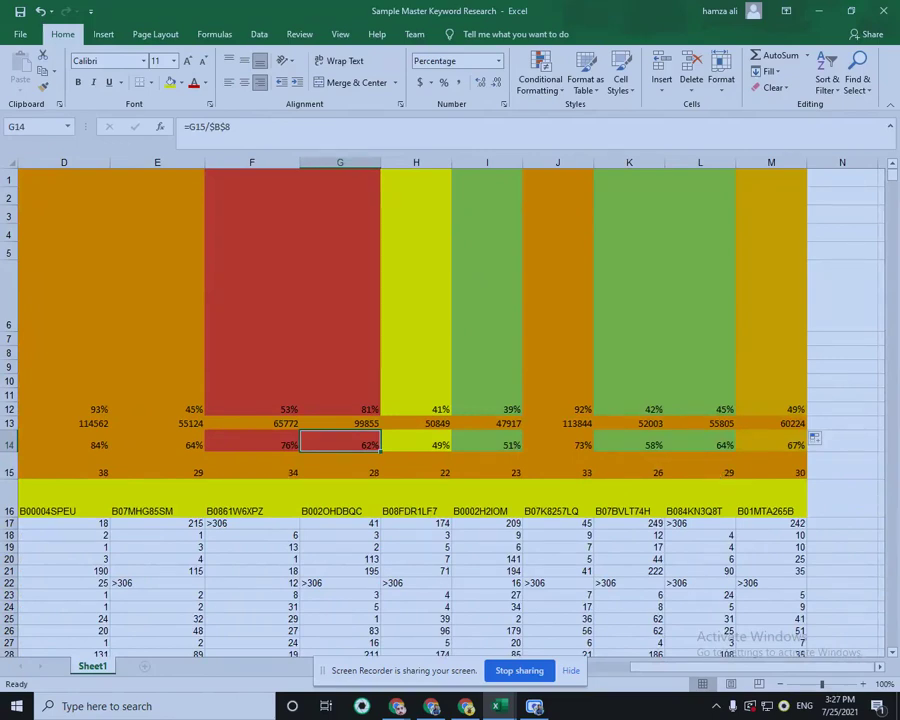
scroll(505, 478, left, 3)
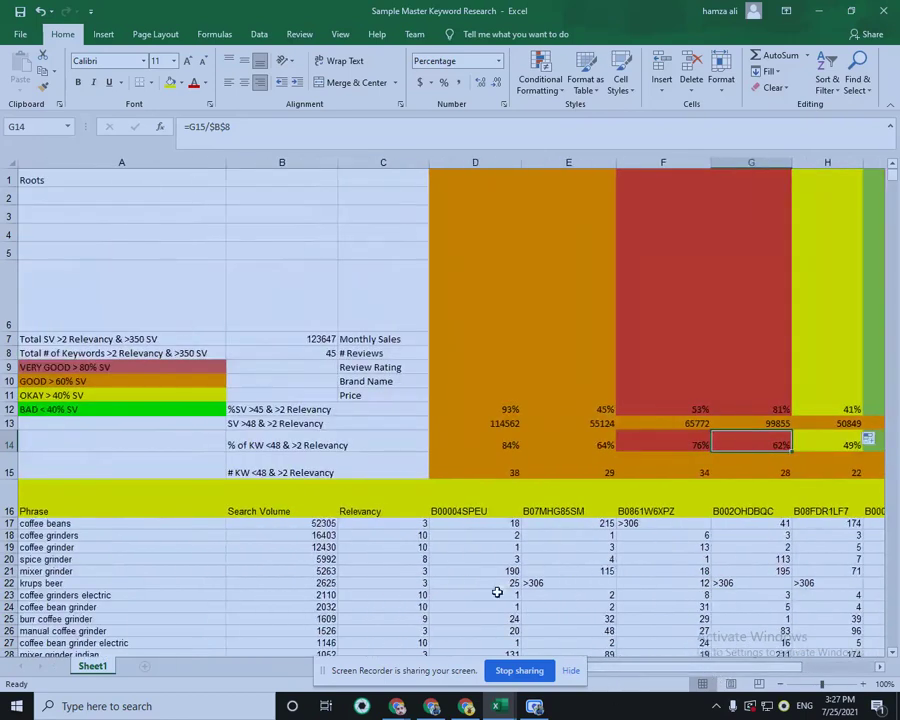
Re-examine the D13 search volume and D14 keyword percentage, and compare row 14 across all product columns.
click(504, 421)
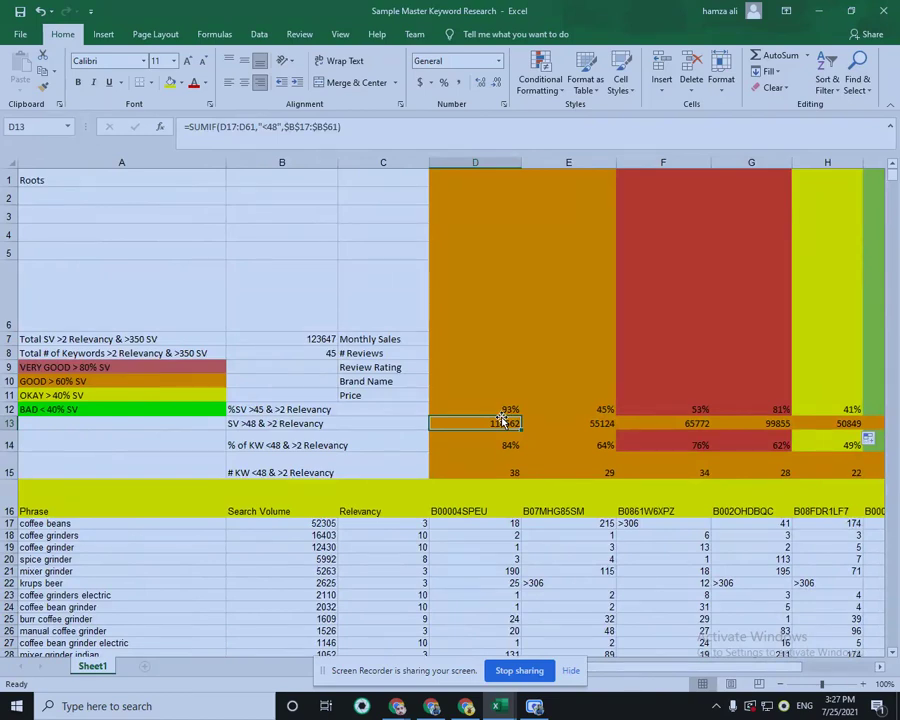
mouse_move(662, 667)
mouse_down()
mouse_move(673, 676)
mouse_move(731, 656)
mouse_move(646, 670)
mouse_up()
click(508, 443)
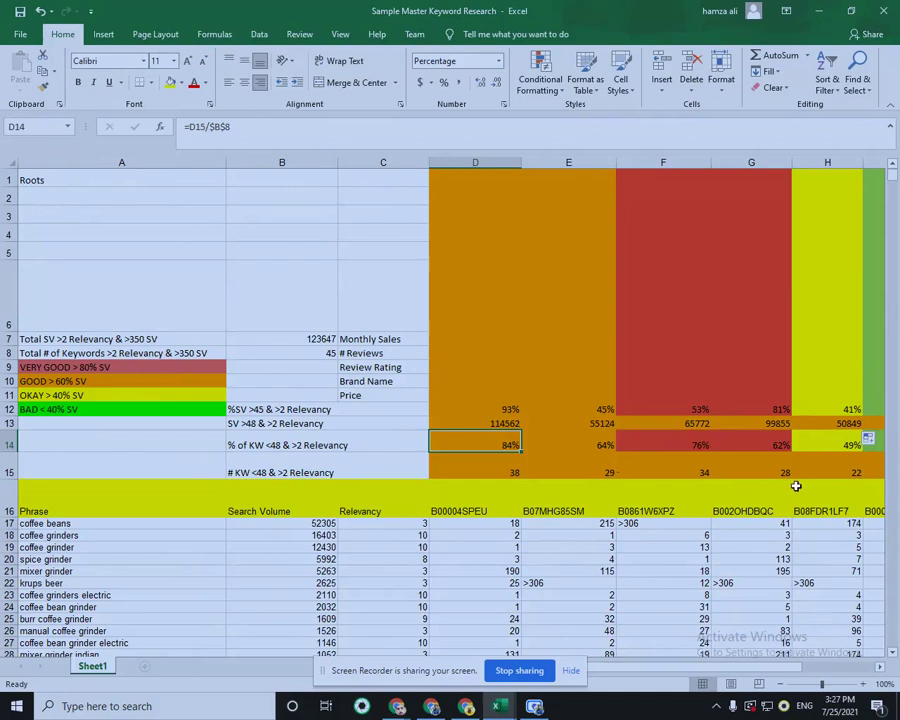
click(503, 468)
drag(502, 444, 60, 442)
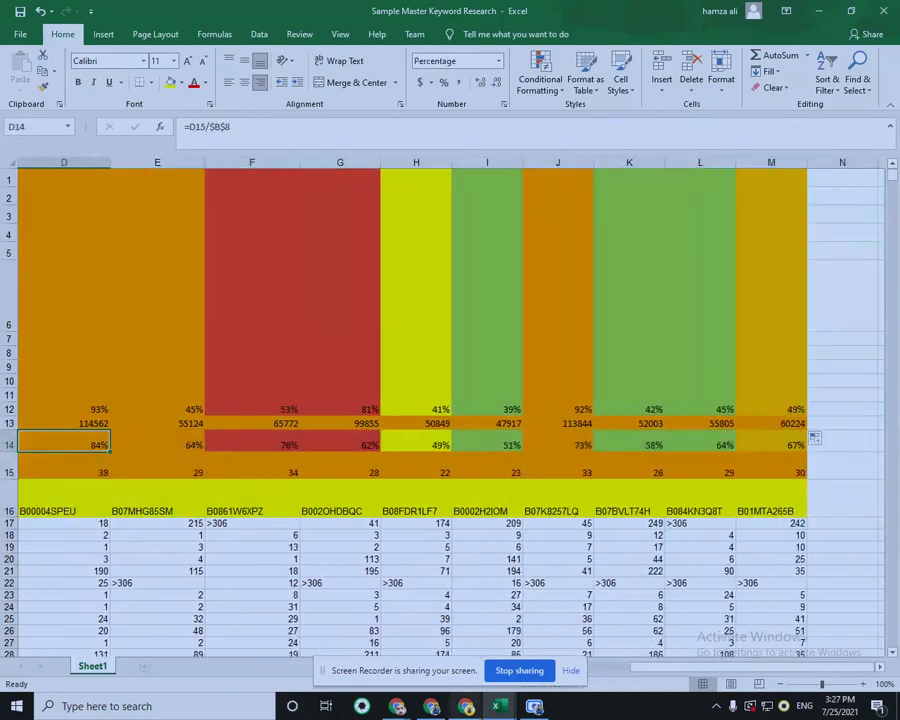
drag(665, 667, 569, 669)
Compare the keyword percentage in D14 with the VERY GOOD > 80% SV rating in A9.
click(475, 395)
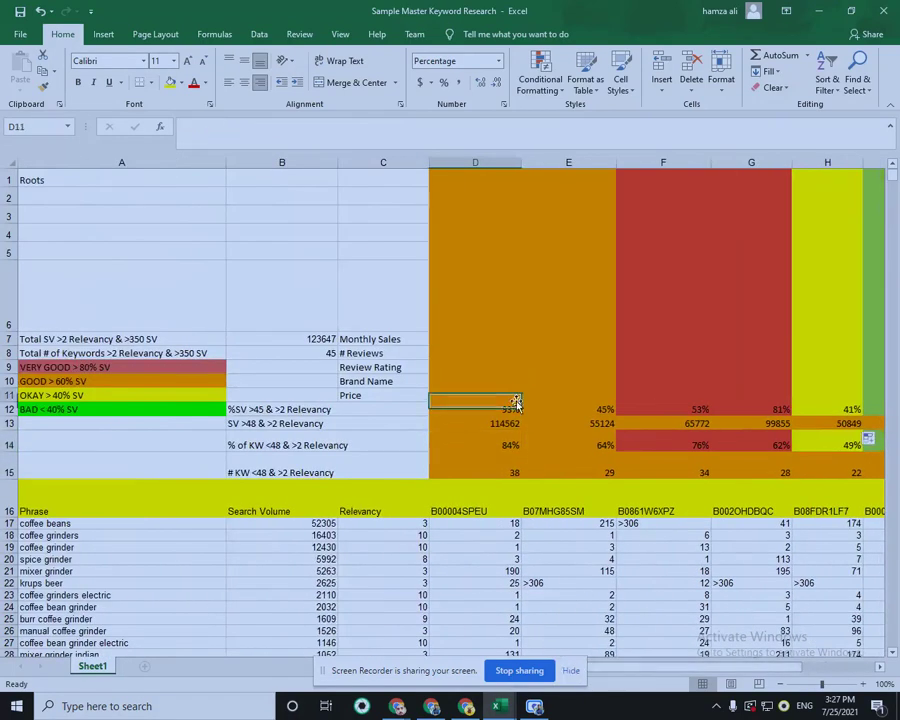
click(483, 442)
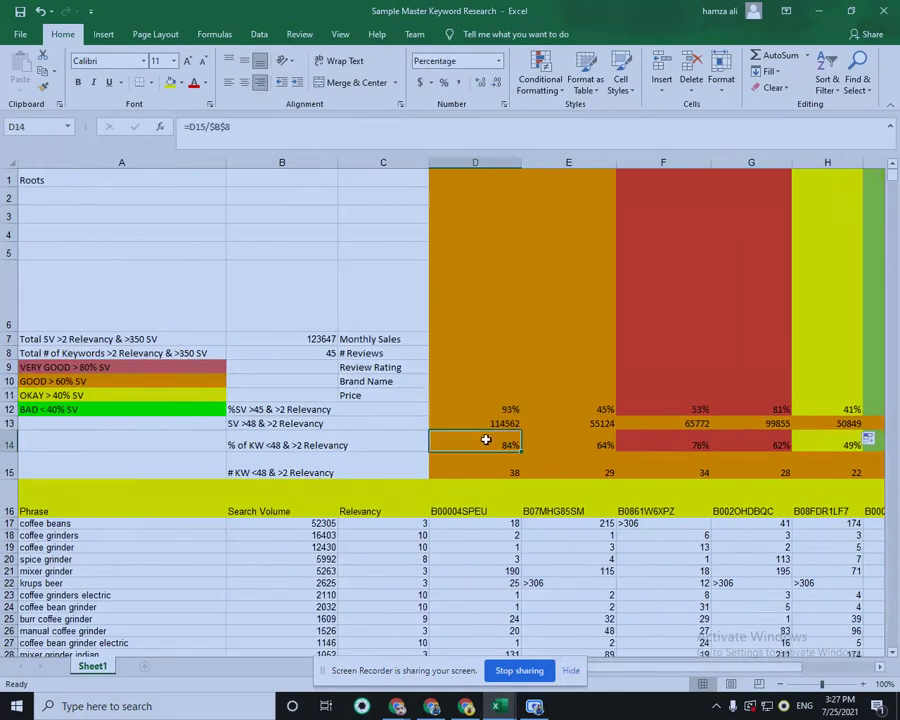
click(96, 369)
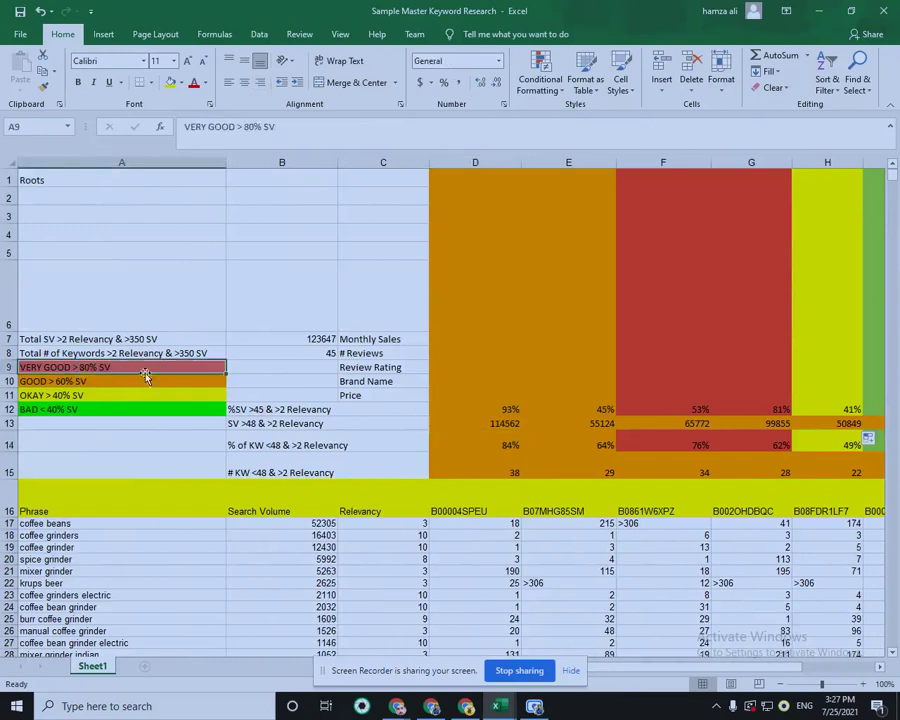
click(464, 448)
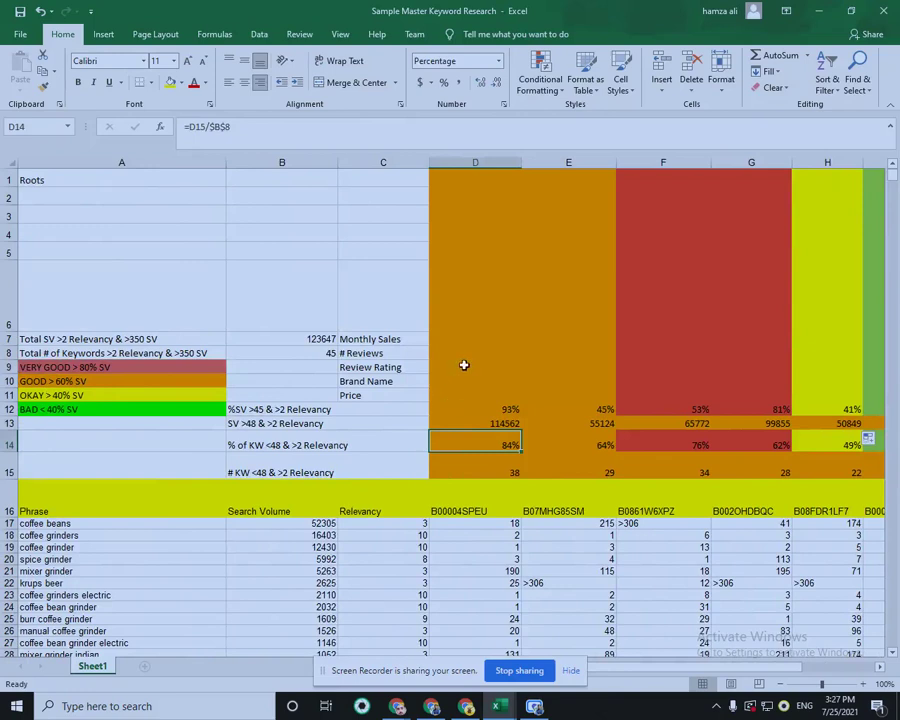
Fill the whole of column D, product B00004SPEU, with the standard red colour.
click(488, 170)
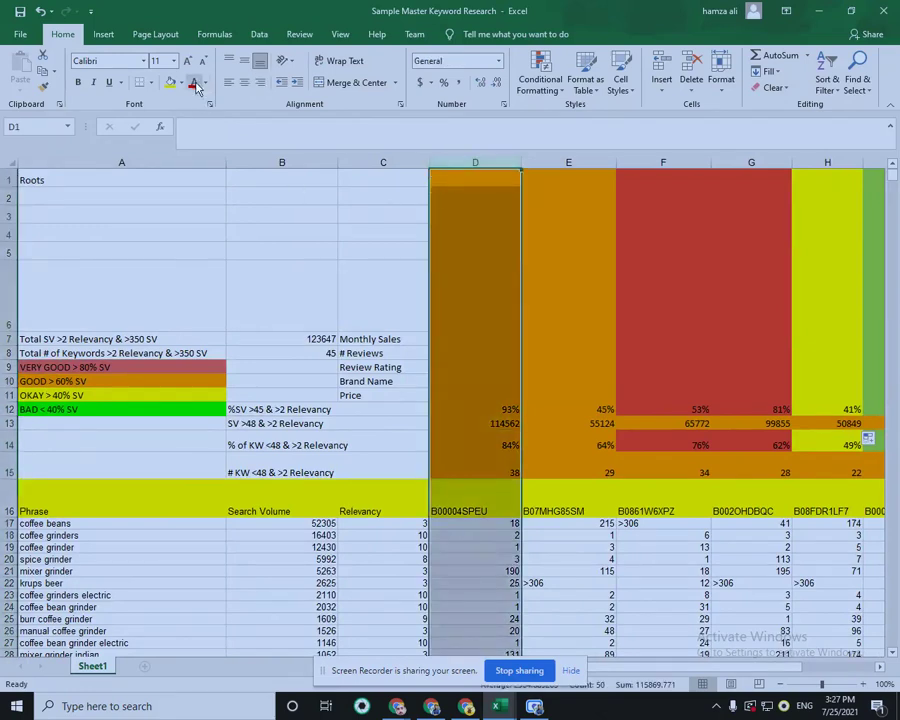
click(184, 86)
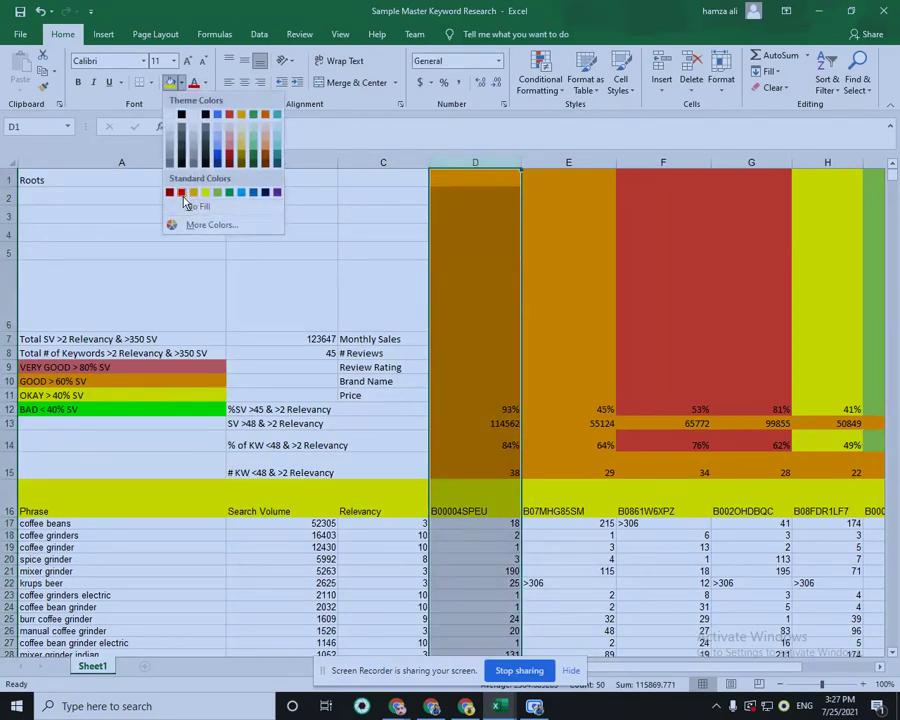
click(182, 192)
click(546, 392)
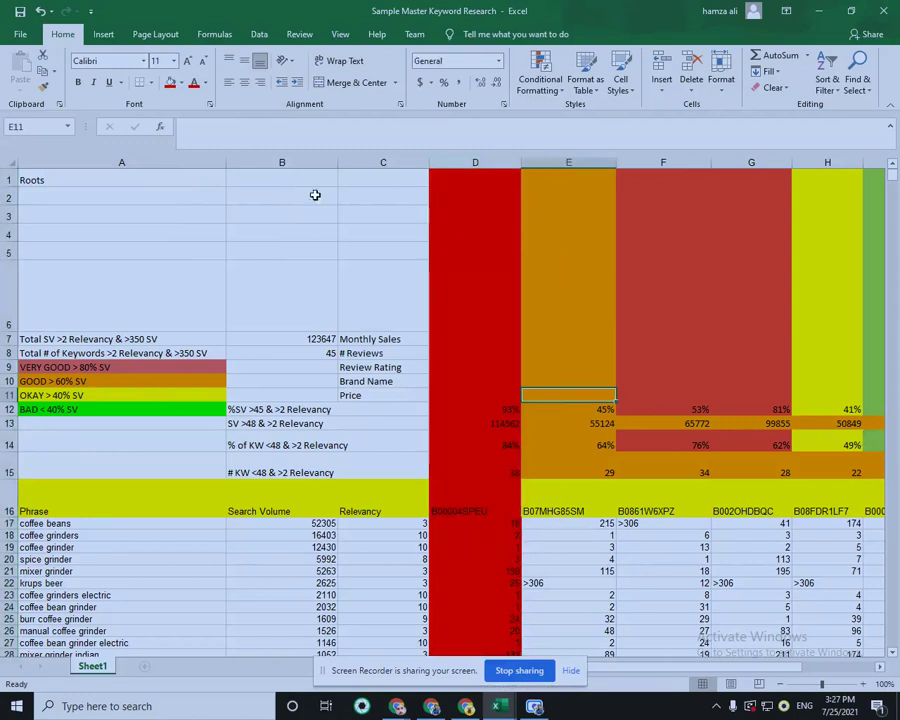
Fill the whole of column D, product B00004SPEU, with the standard dark red colour.
click(170, 82)
click(475, 162)
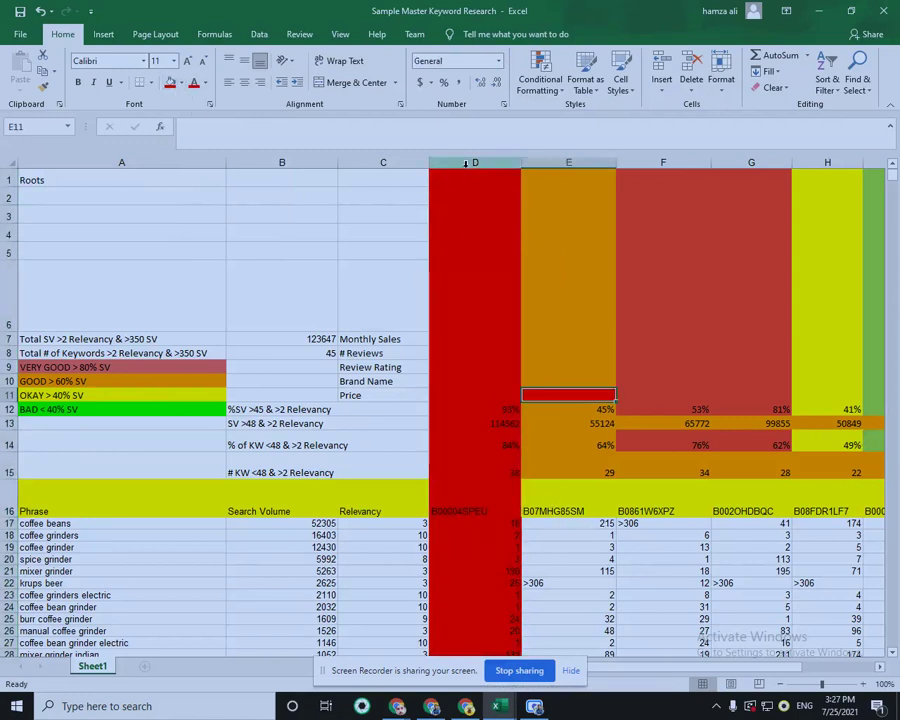
click(181, 83)
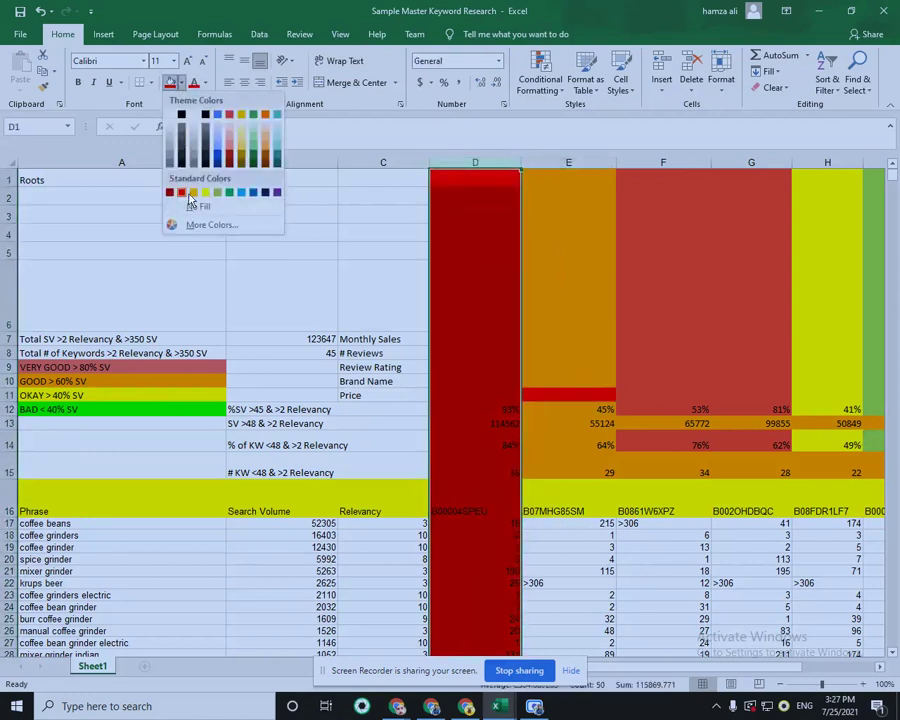
click(170, 192)
click(536, 301)
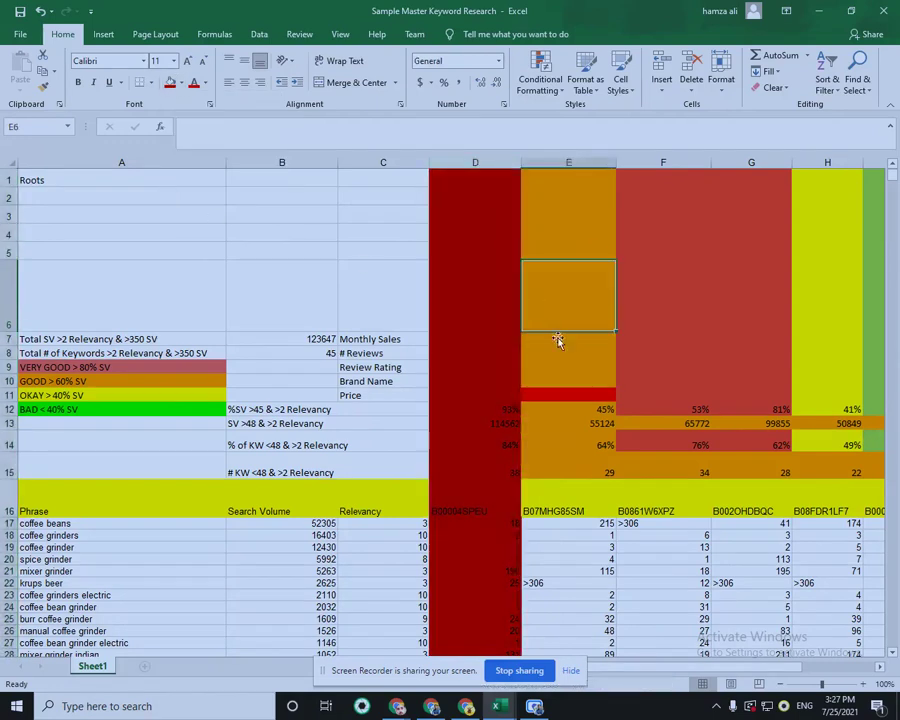
click(181, 83)
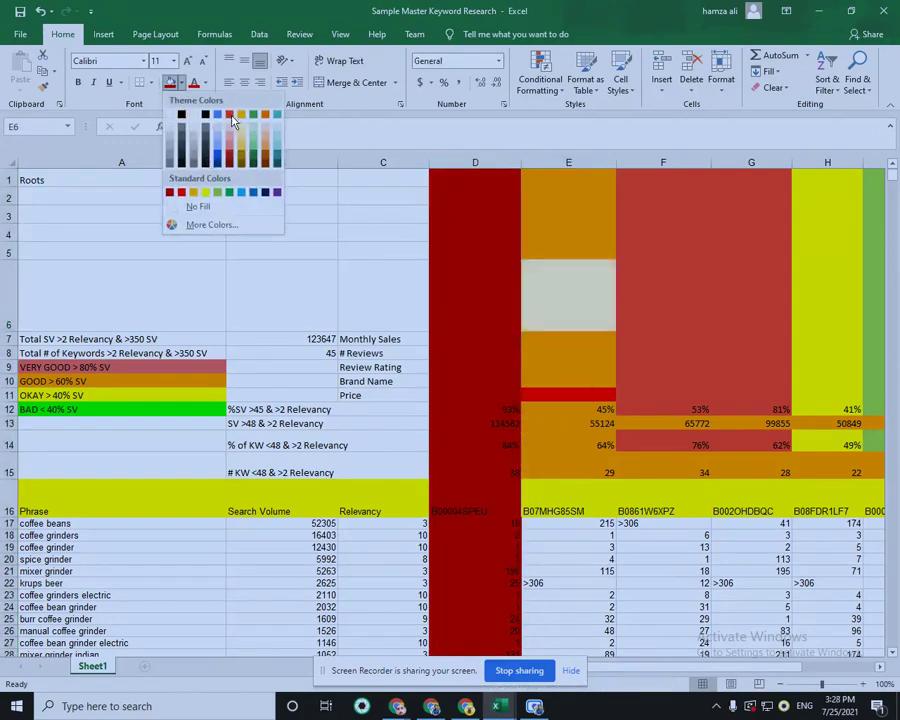
click(218, 114)
Fill the whole of column D, product B00004SPEU, with the red theme colour.
click(475, 162)
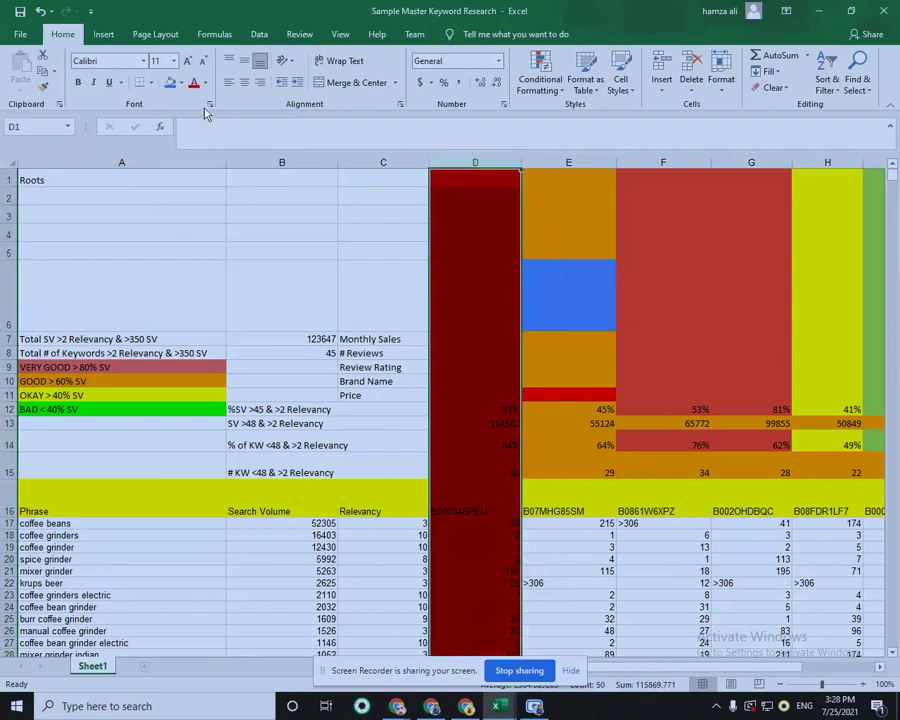
click(183, 84)
click(226, 115)
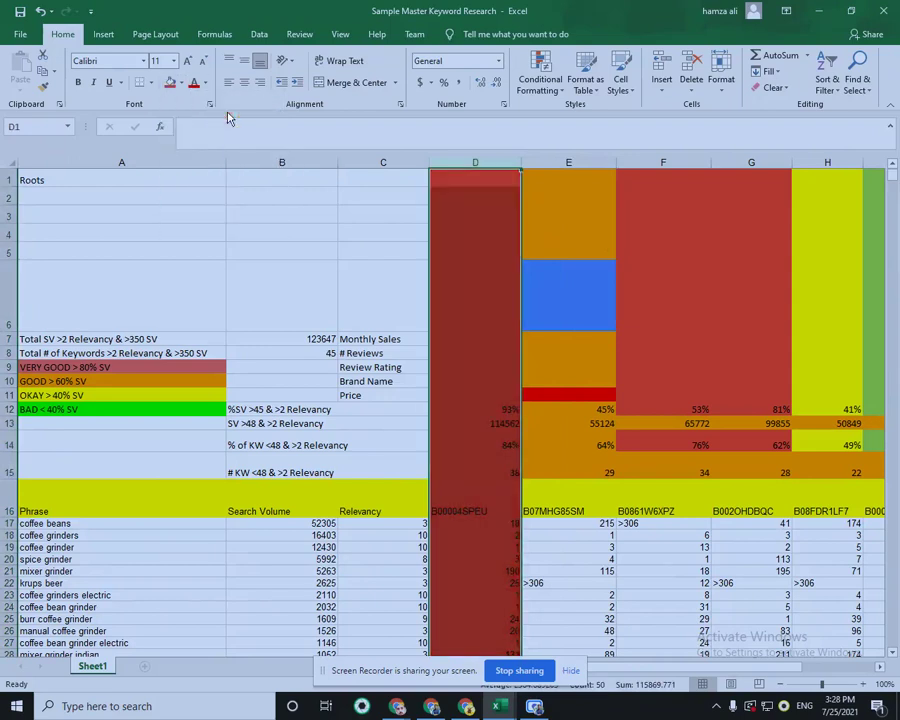
click(497, 274)
Check the keyword percentage in E14 and fill the whole of column E, product B07MHG85SM, with standard orange.
click(560, 309)
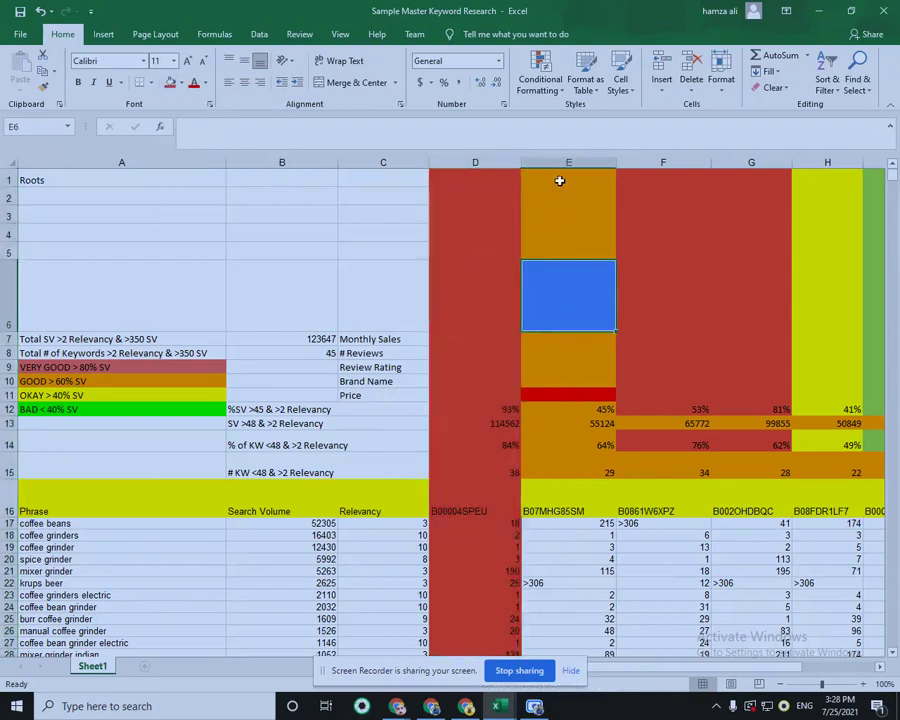
click(604, 447)
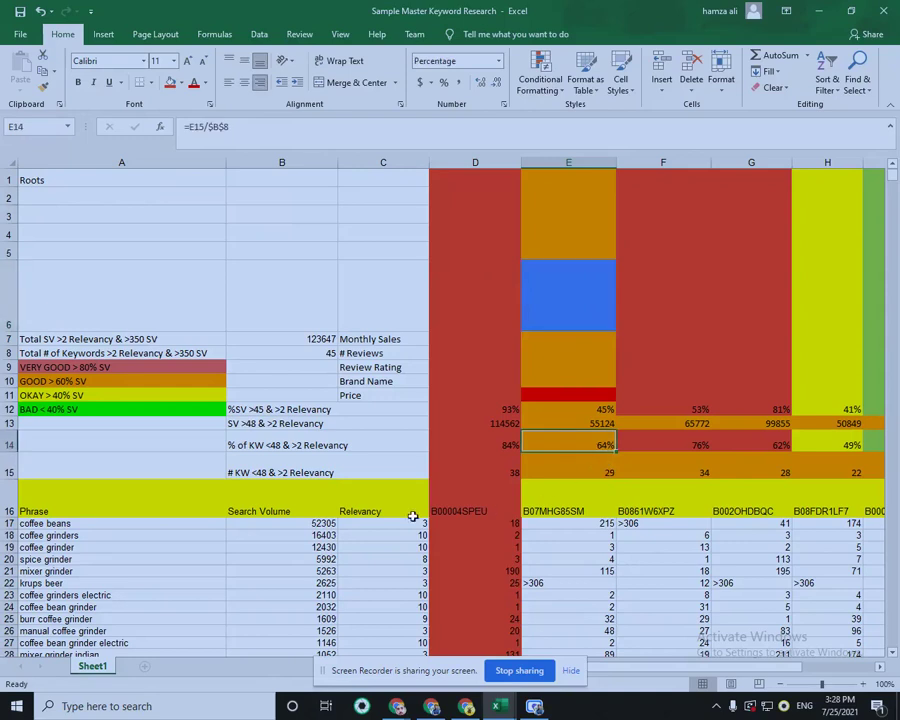
click(559, 151)
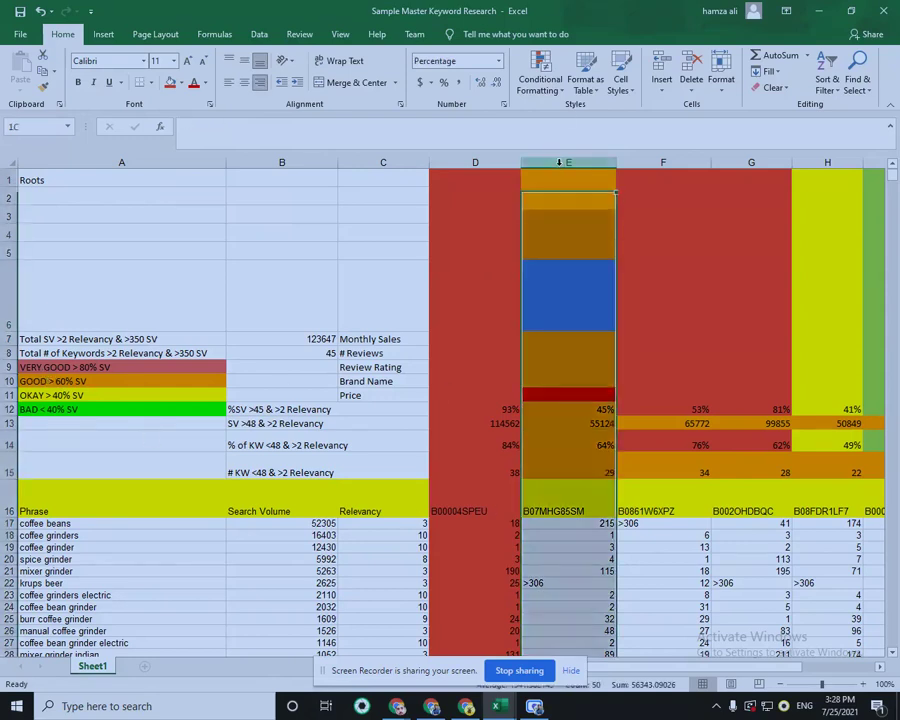
click(181, 82)
click(193, 193)
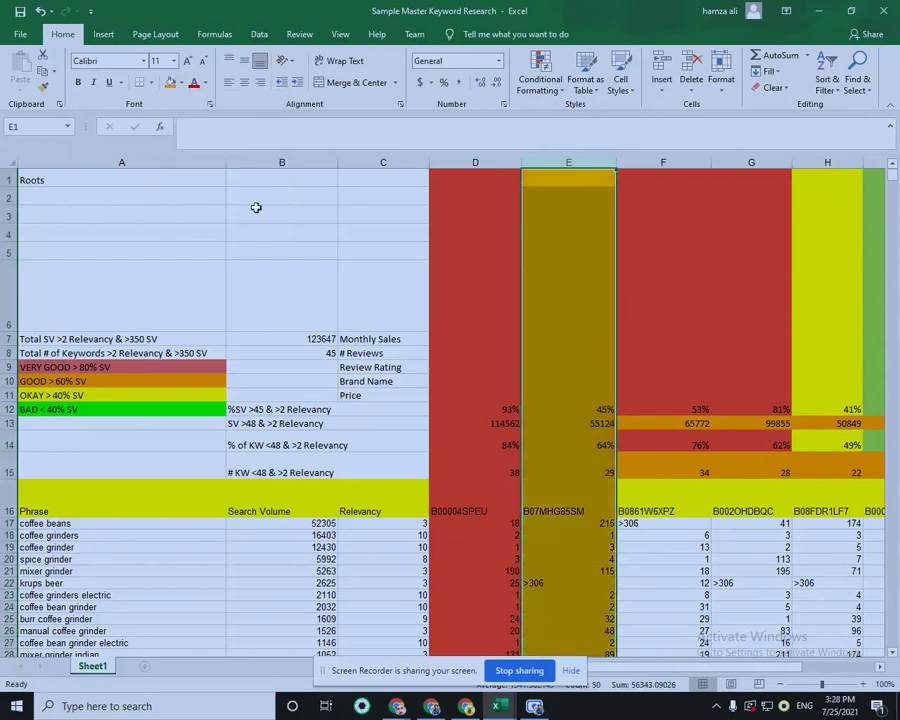
Apply the same standard orange fill to the whole of columns F and G, products B0861W6XPZ and B002OHDBQC.
click(716, 350)
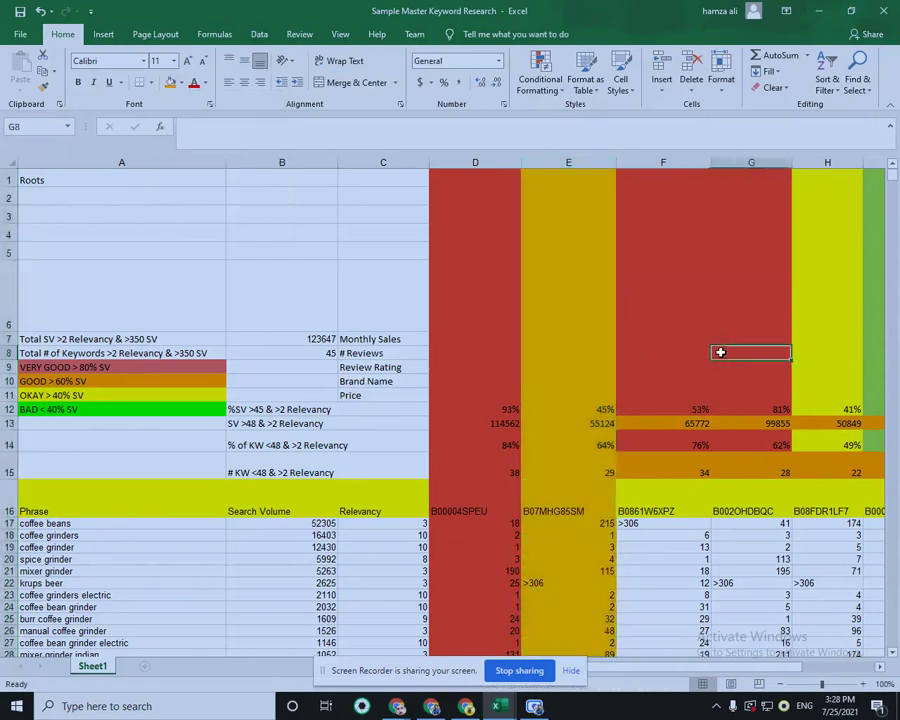
click(699, 447)
click(662, 162)
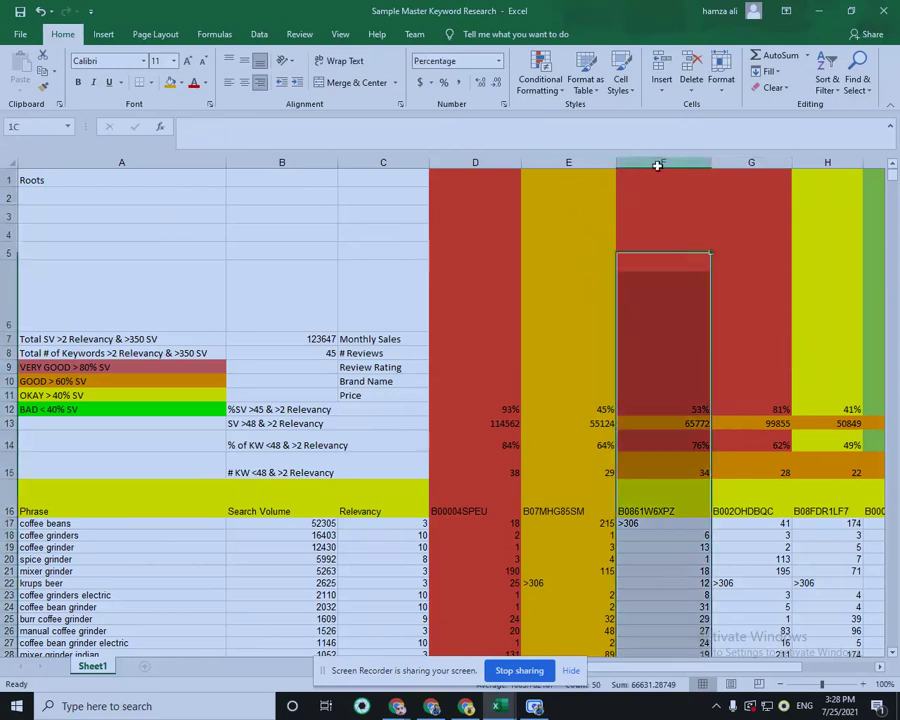
click(171, 84)
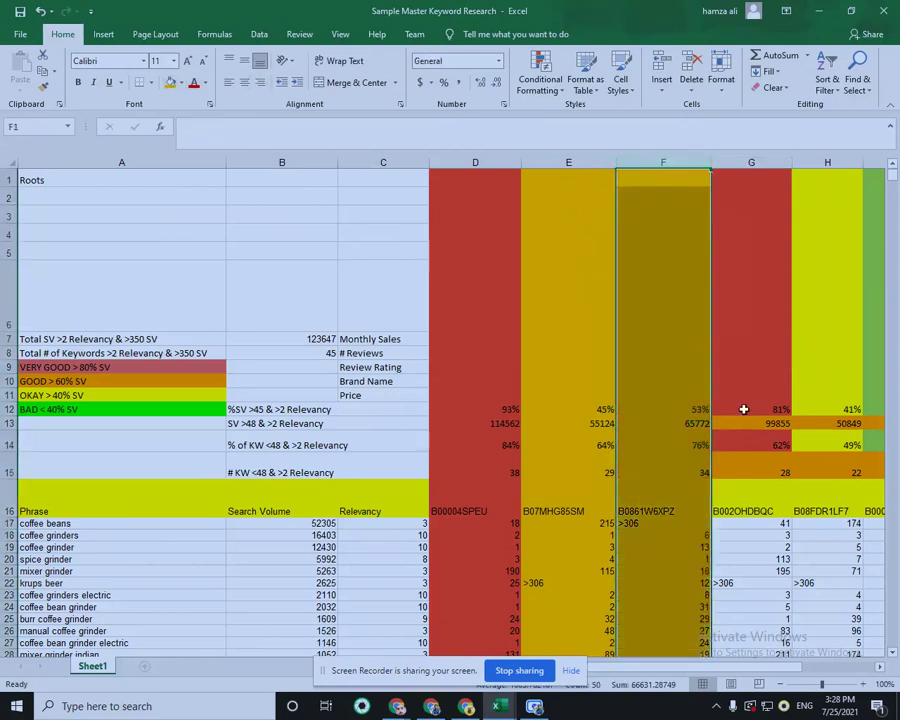
click(728, 164)
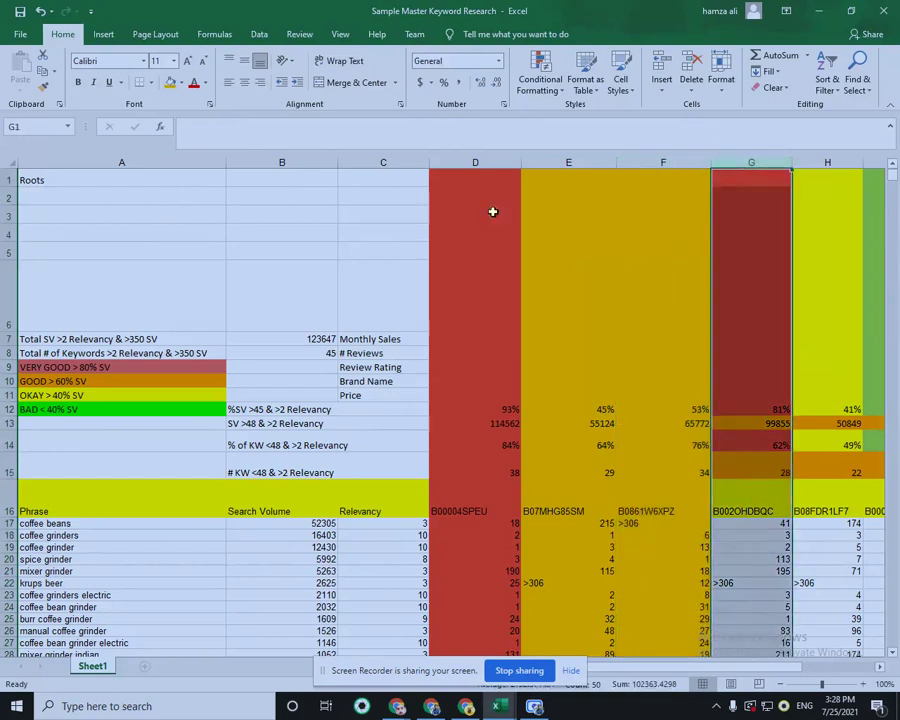
key(F4)
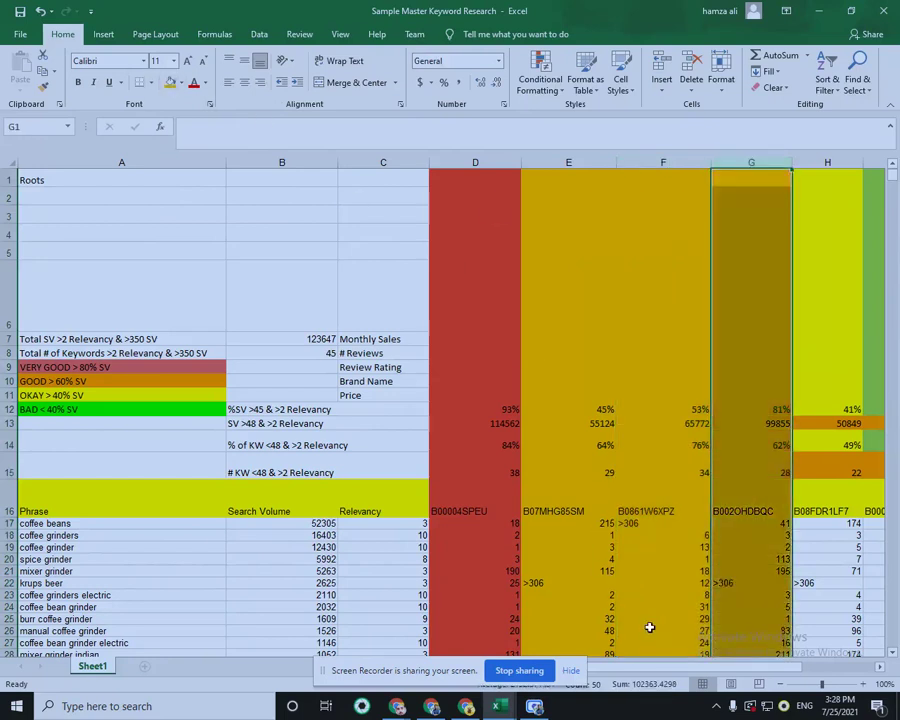
Fill the whole of columns H and I, products B08FDR1LF7 and B0002H2IOM, with standard yellow.
drag(623, 669, 700, 682)
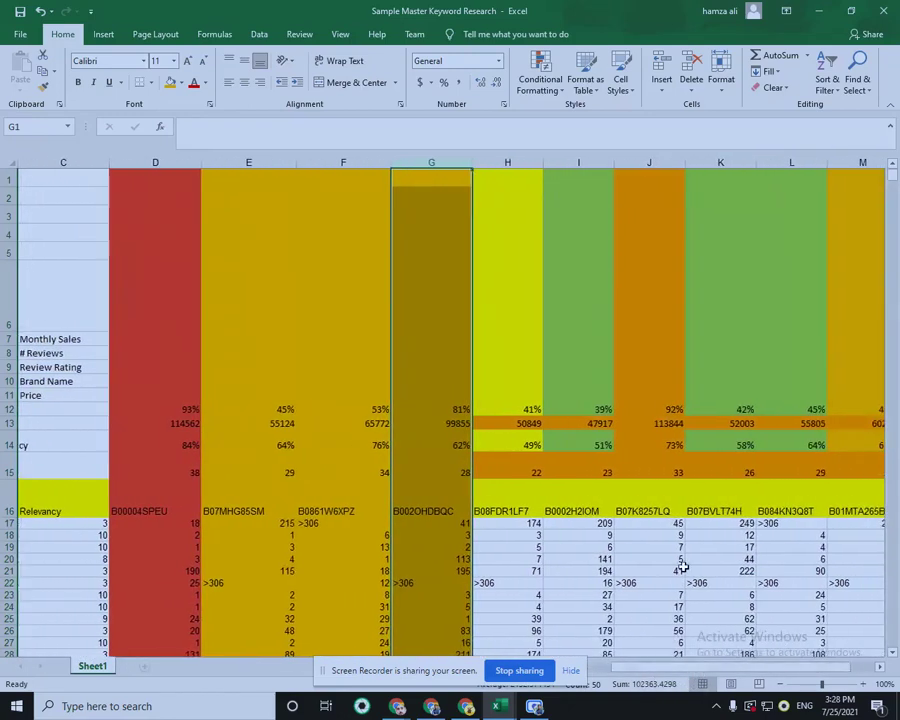
click(508, 163)
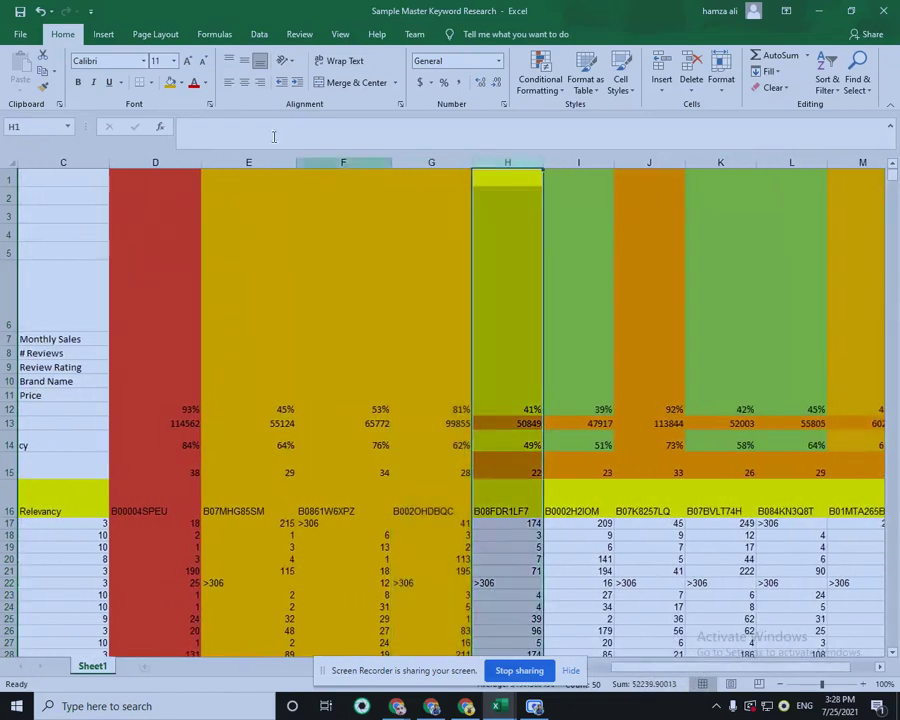
click(181, 83)
click(205, 192)
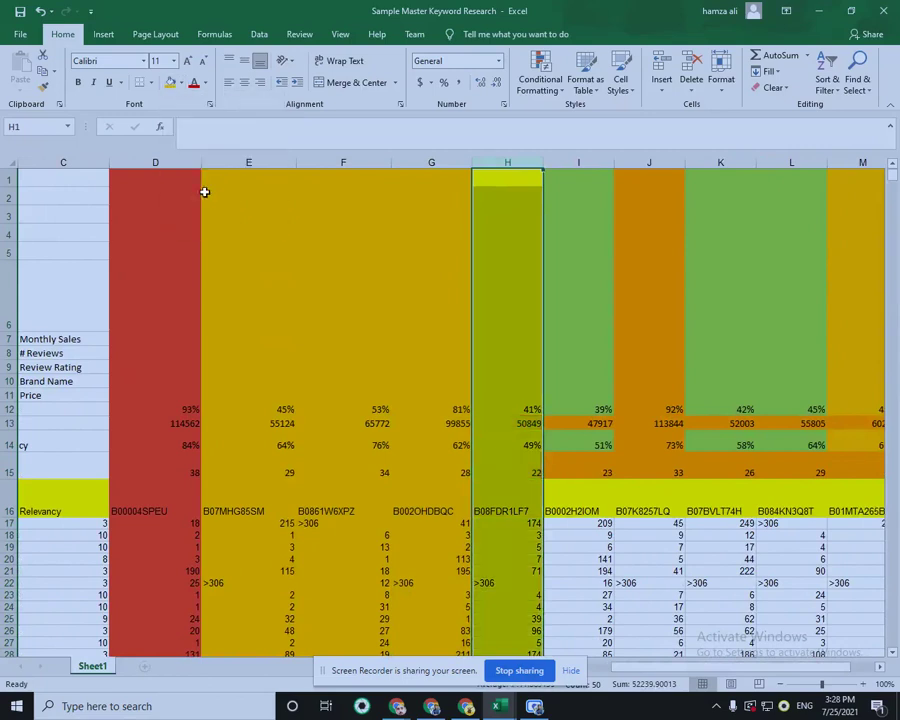
click(570, 163)
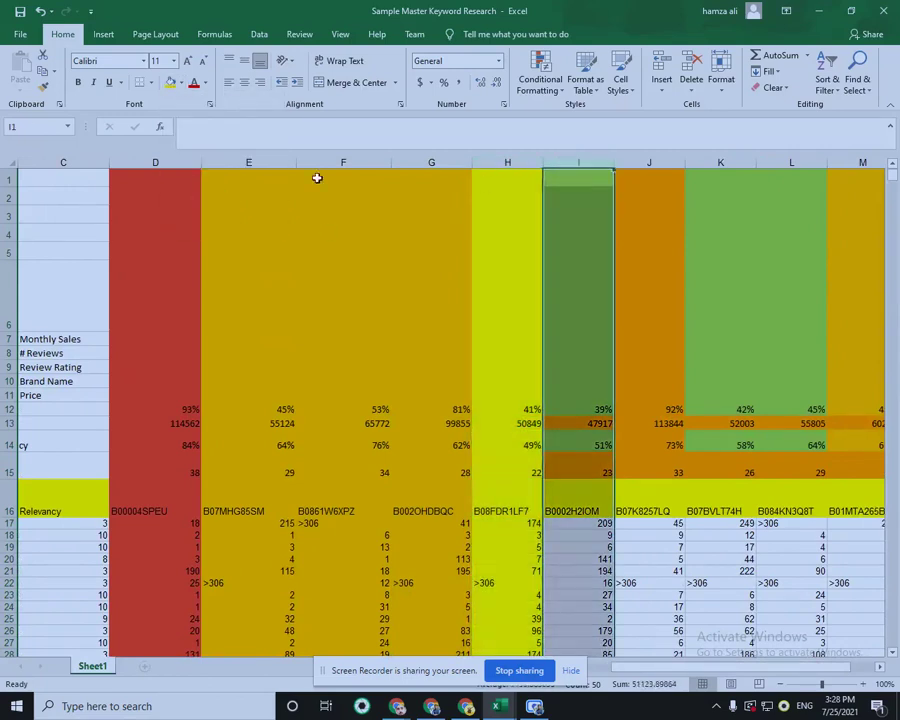
click(170, 83)
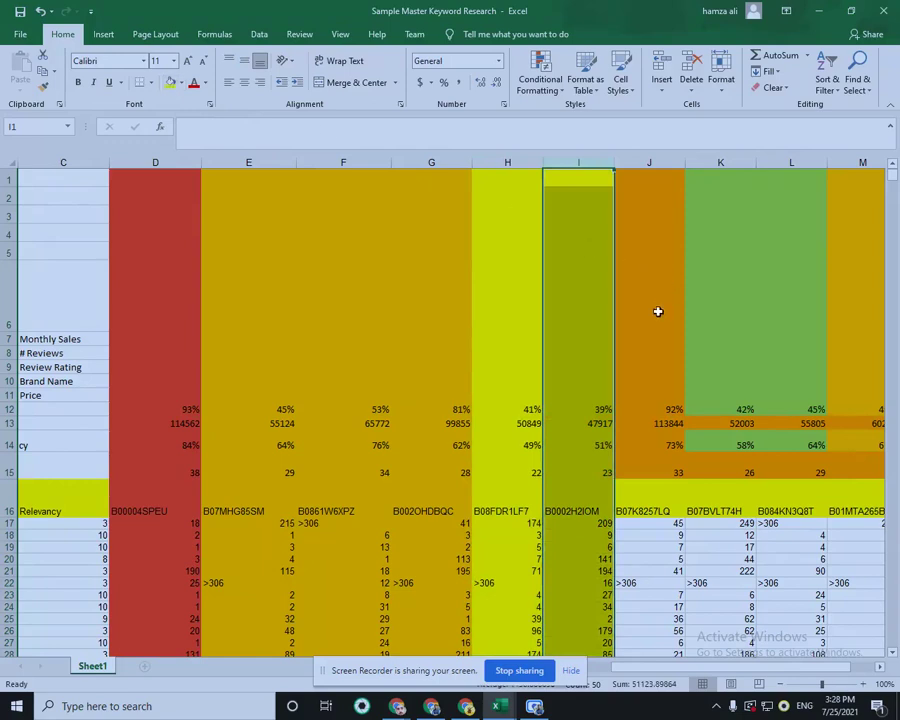
Fill column J, product B07K8257LQ, with the gold theme colour and column K, product B07BVLT74H, with standard yellow.
click(651, 162)
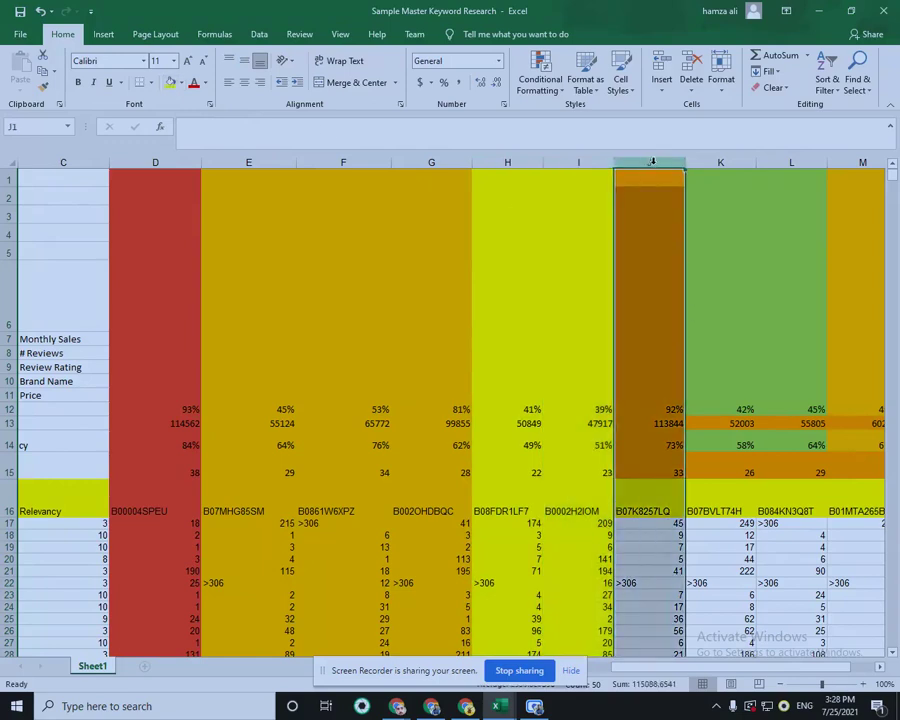
click(183, 83)
click(240, 119)
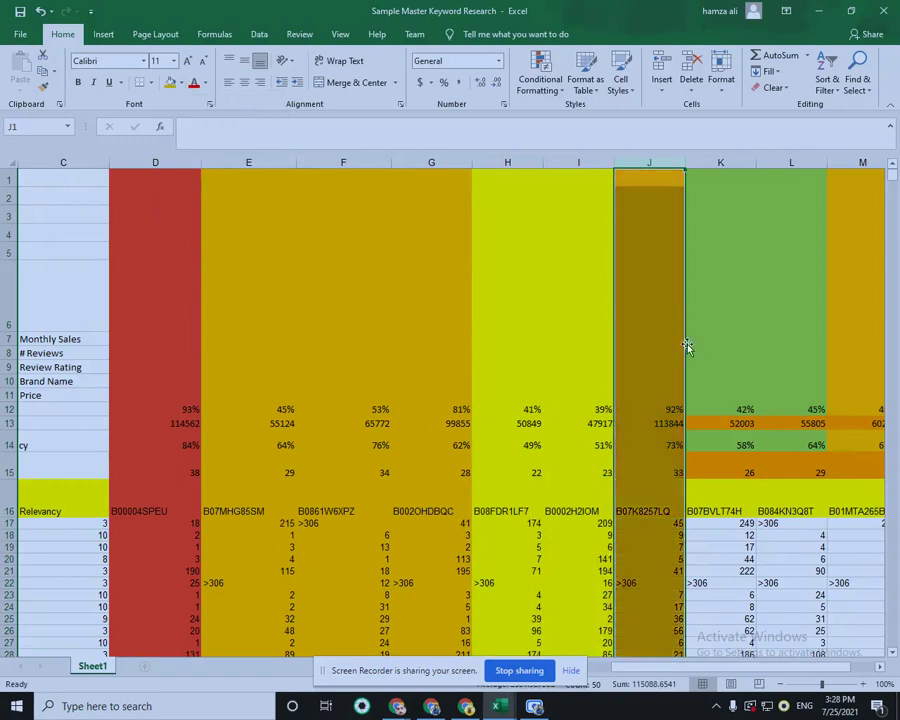
click(718, 163)
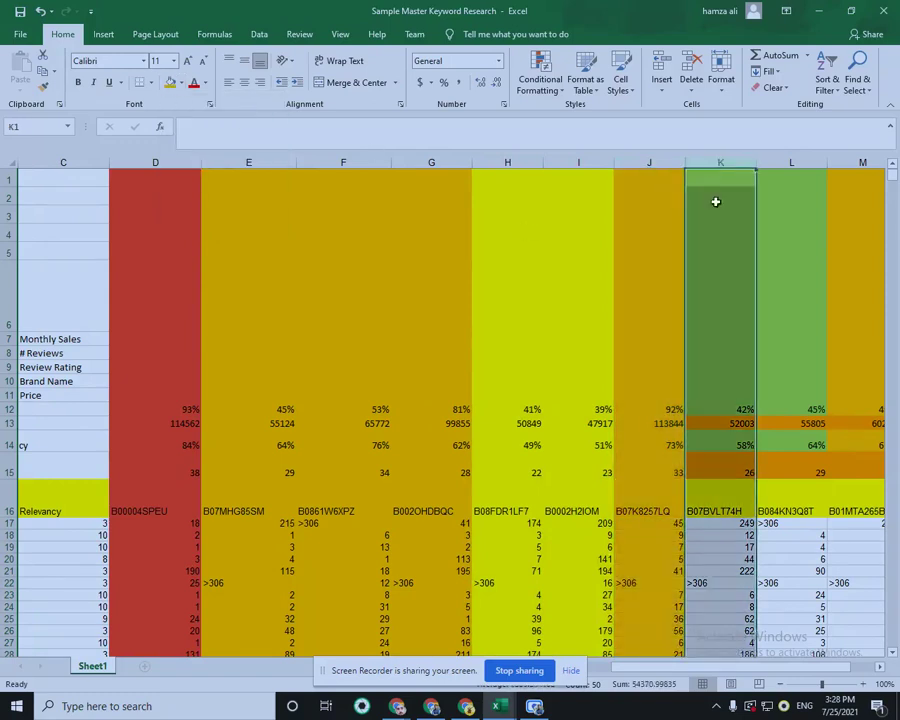
click(181, 83)
click(205, 193)
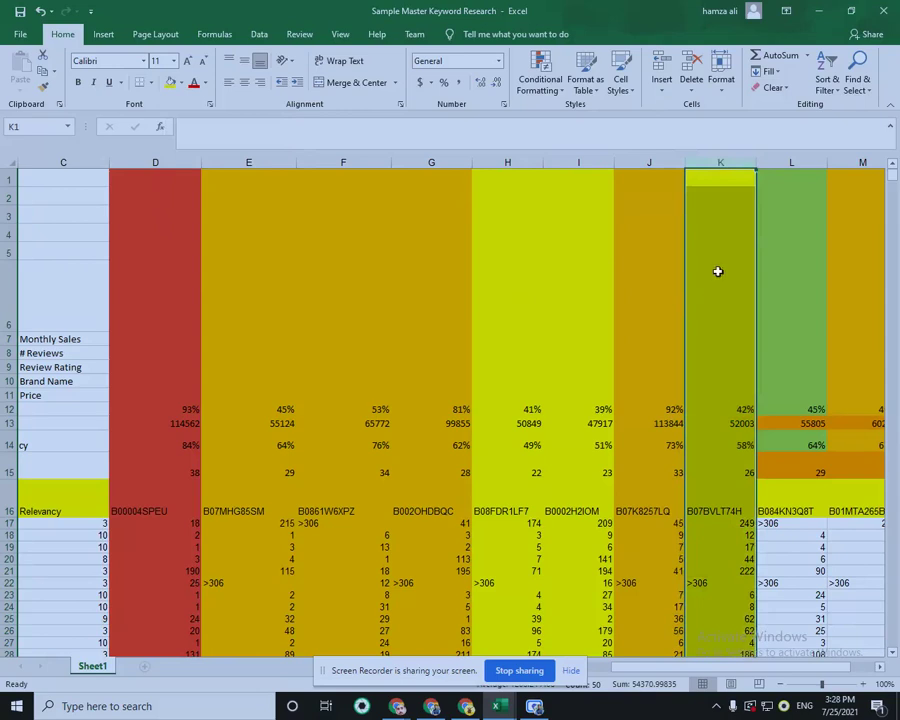
Fill the whole of column L, product B084KN3Q8T, with the gold theme colour.
click(790, 163)
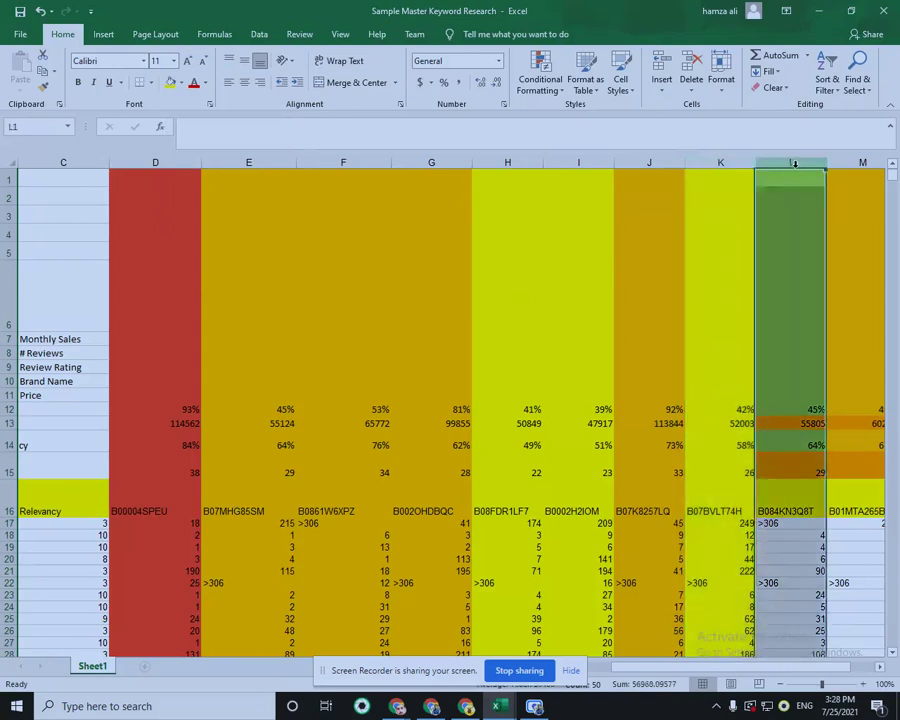
click(182, 83)
click(243, 121)
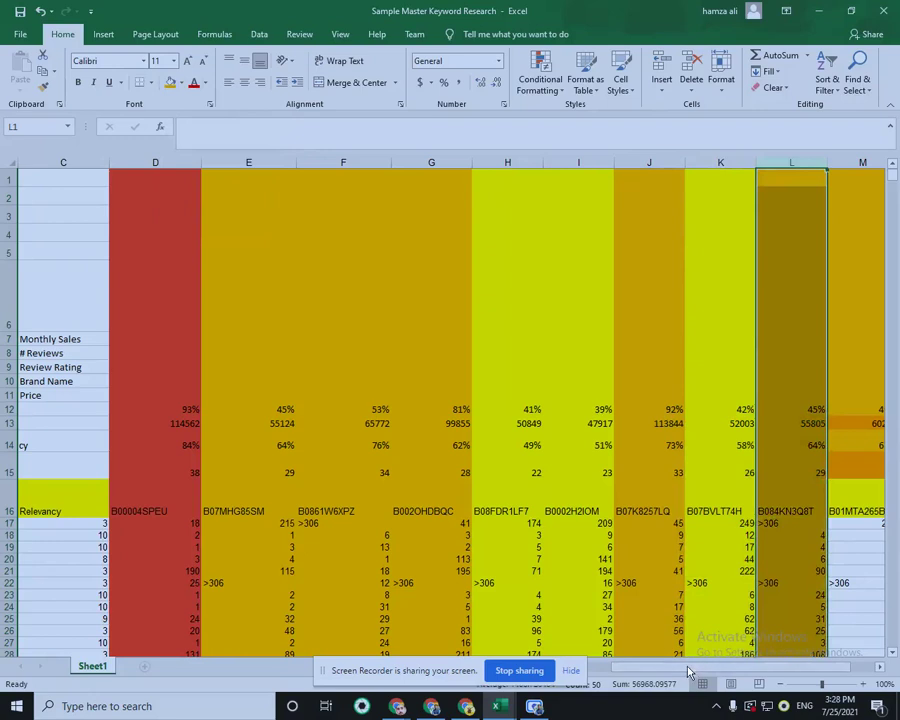
Check the keyword count in M15 and keyword percentage in M14 for product B01MTA265B, and compare the fill of column M.
scroll(695, 667, right, 1)
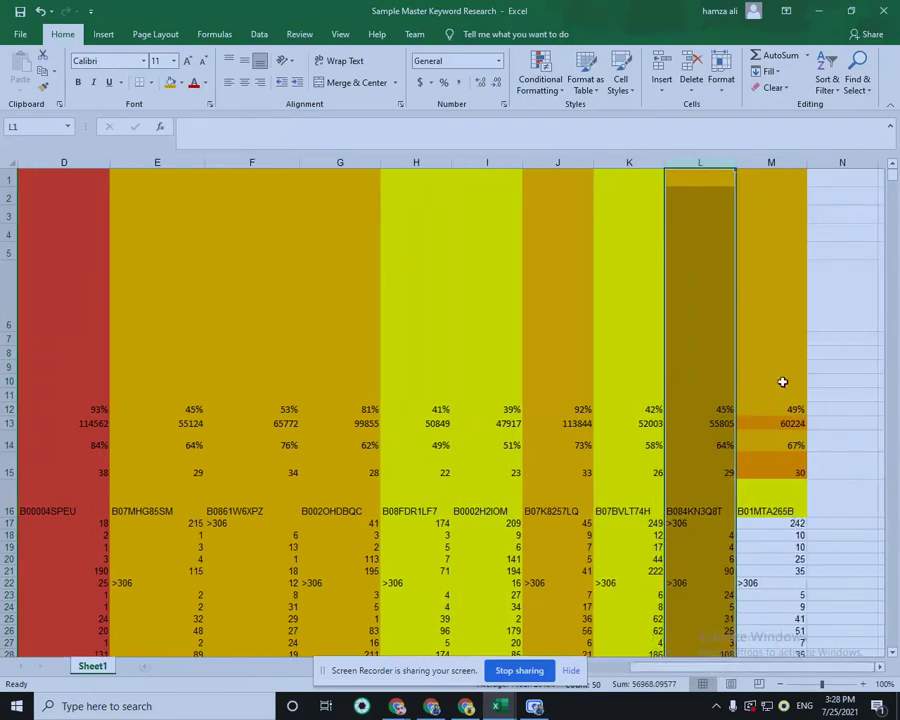
click(787, 472)
click(776, 444)
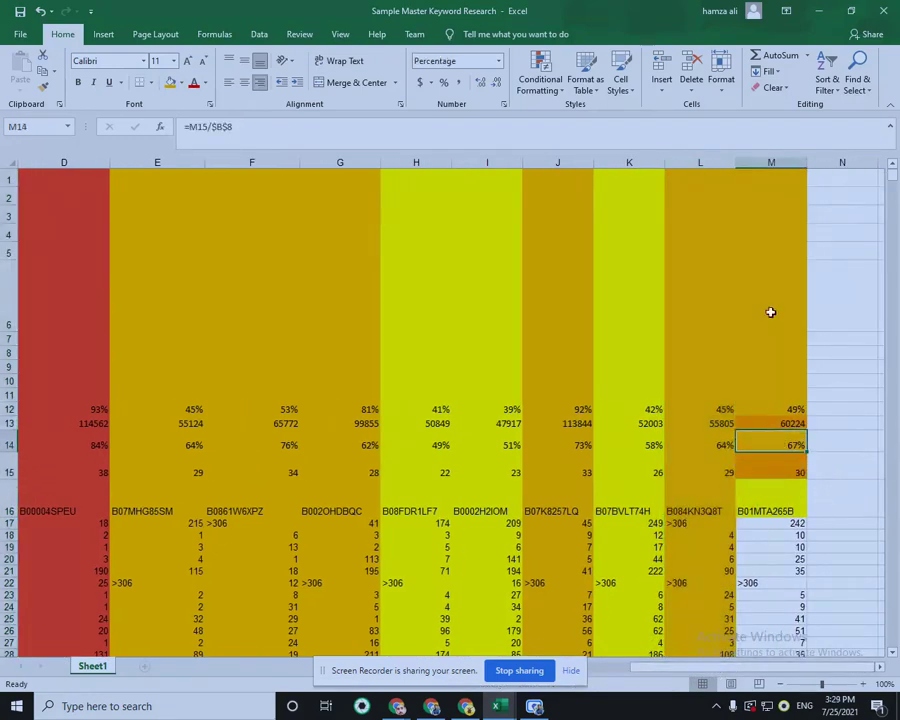
click(771, 163)
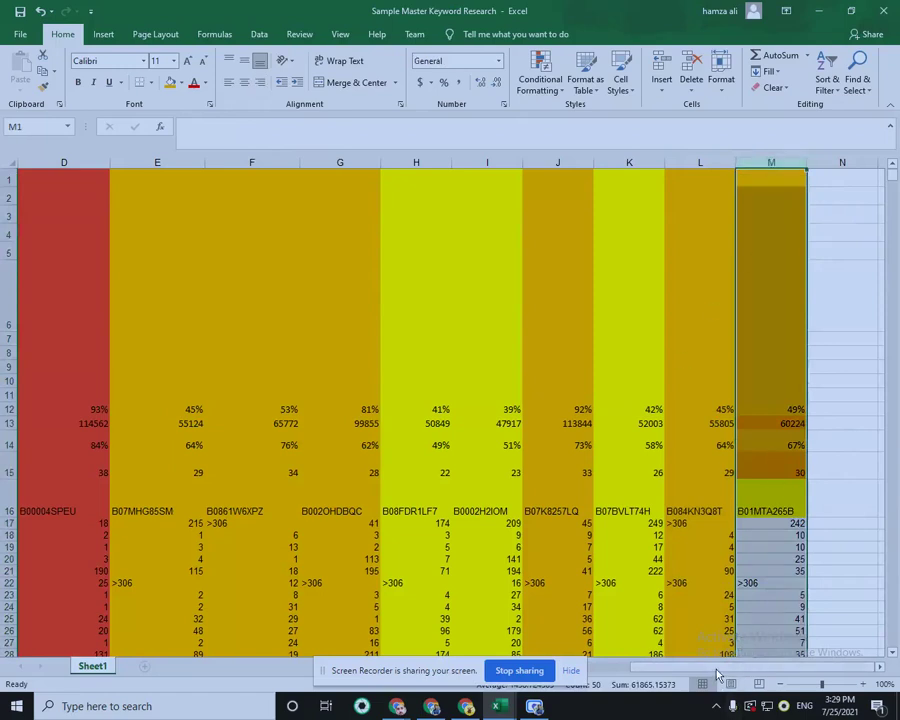
Review the colour coding of product columns D through M against the rating legend in A9:A12.
scroll(618, 667, left, 3)
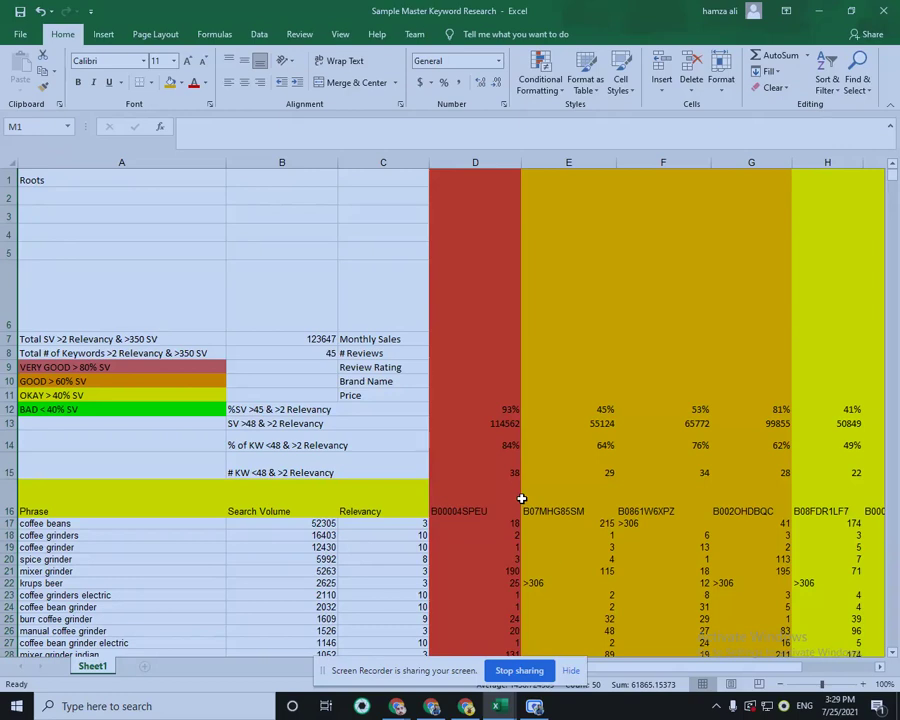
drag(626, 666, 657, 661)
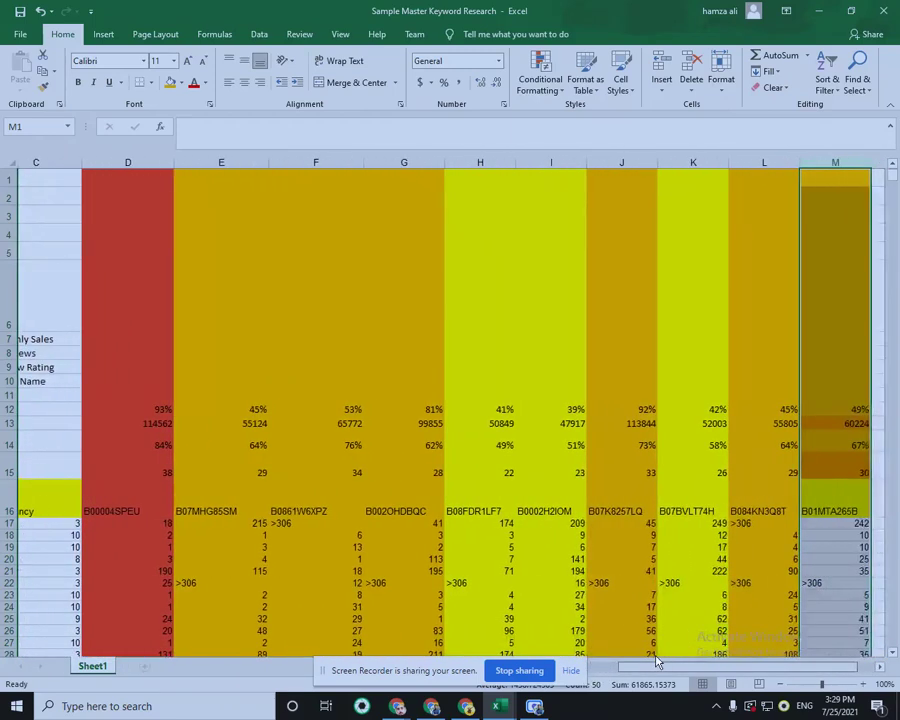
click(568, 512)
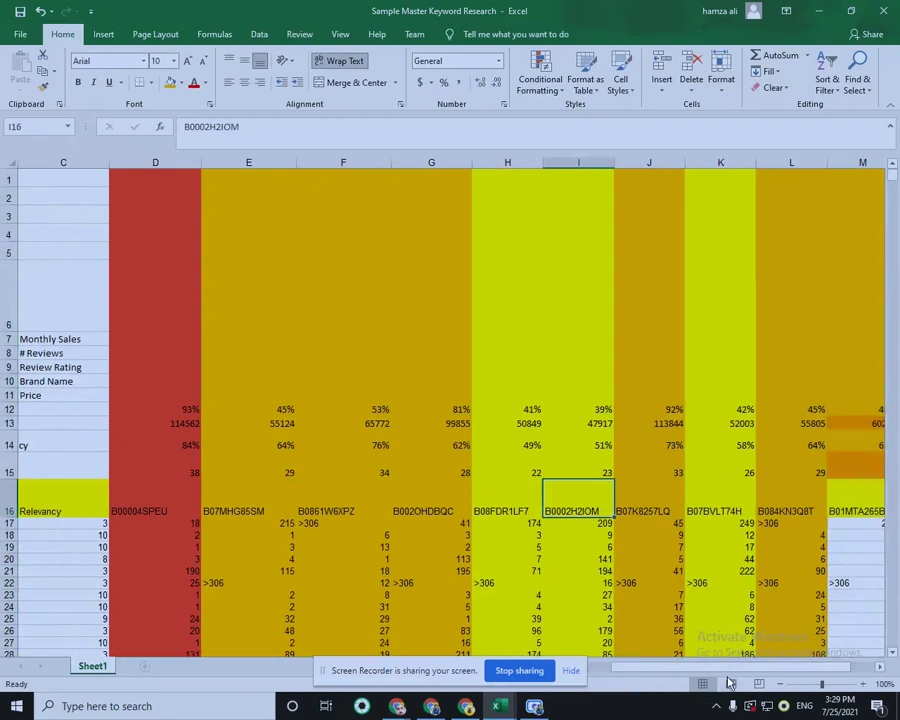
drag(705, 684, 657, 684)
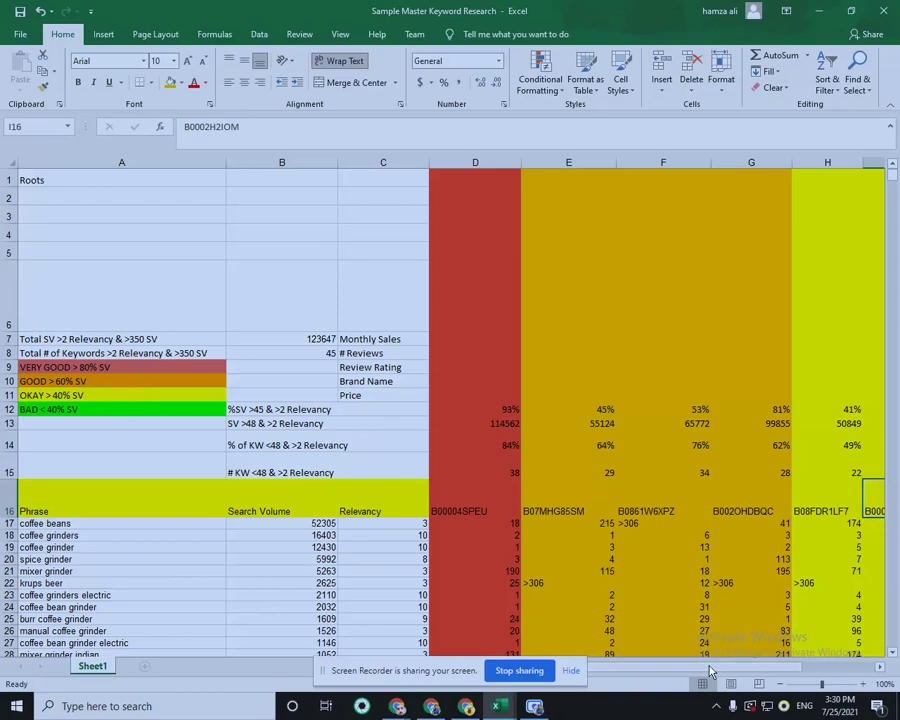
scroll(711, 672, right, 3)
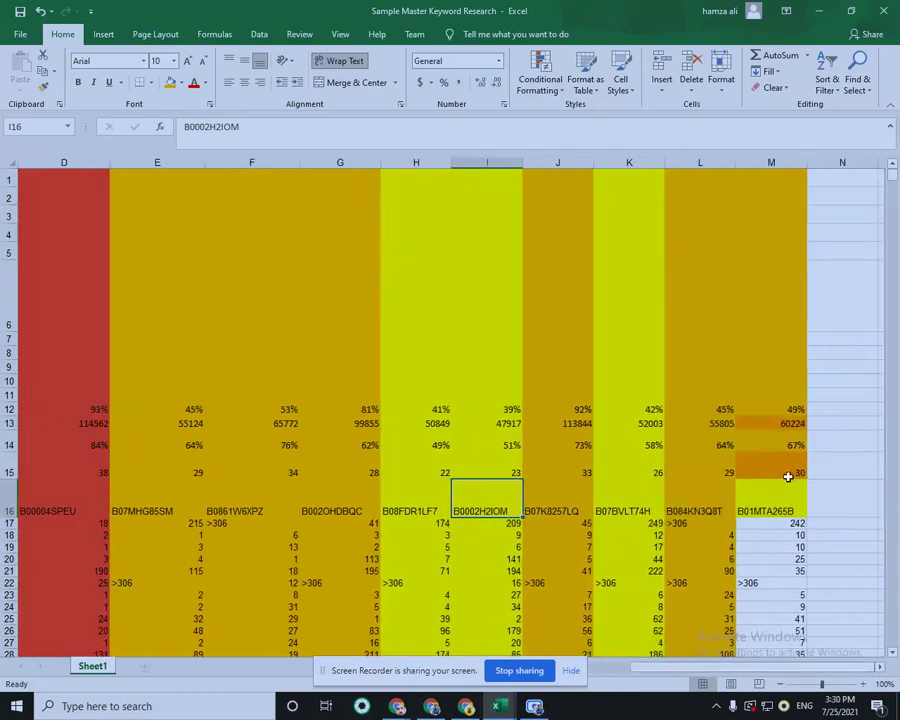
click(842, 380)
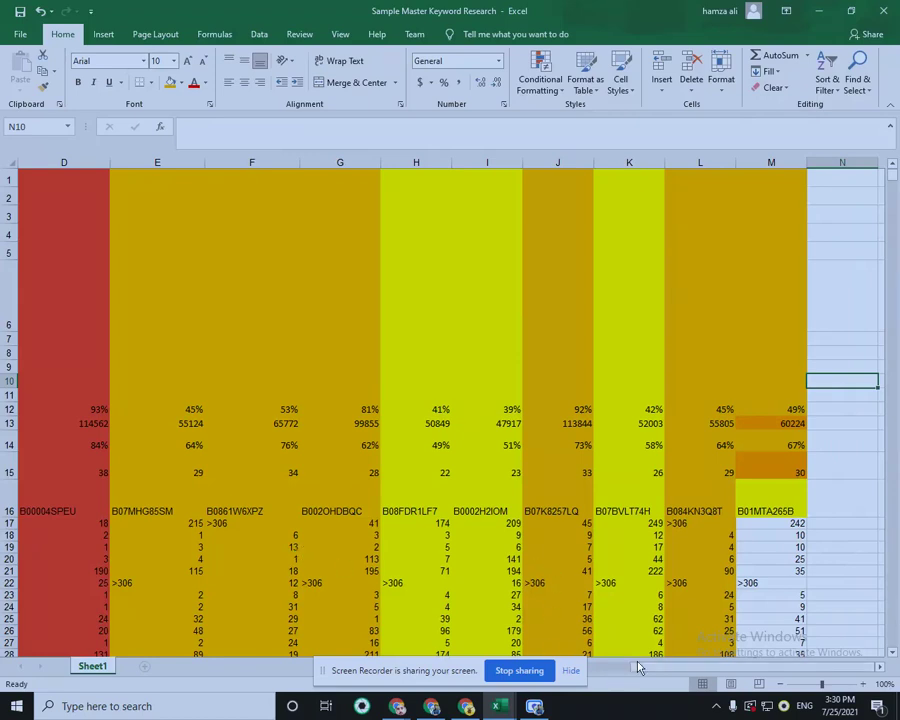
Review the rating legend in A9:A12, the product detail labels in C7:C11 and the row 6 cells above the product columns.
drag(640, 667, 585, 688)
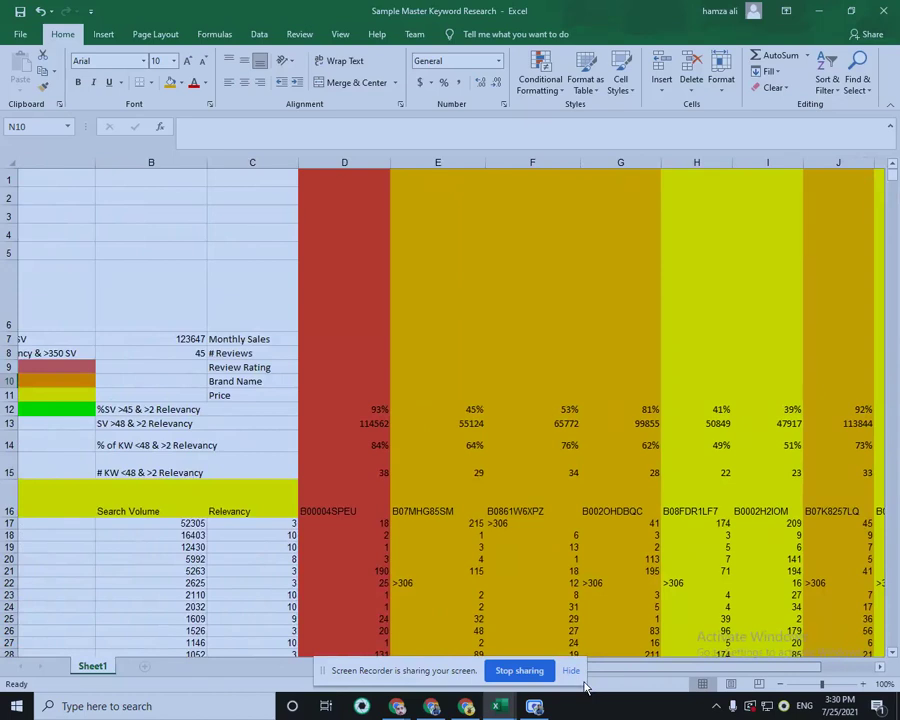
mouse_move(585, 688)
mouse_down()
mouse_move(615, 680)
mouse_move(570, 690)
mouse_up()
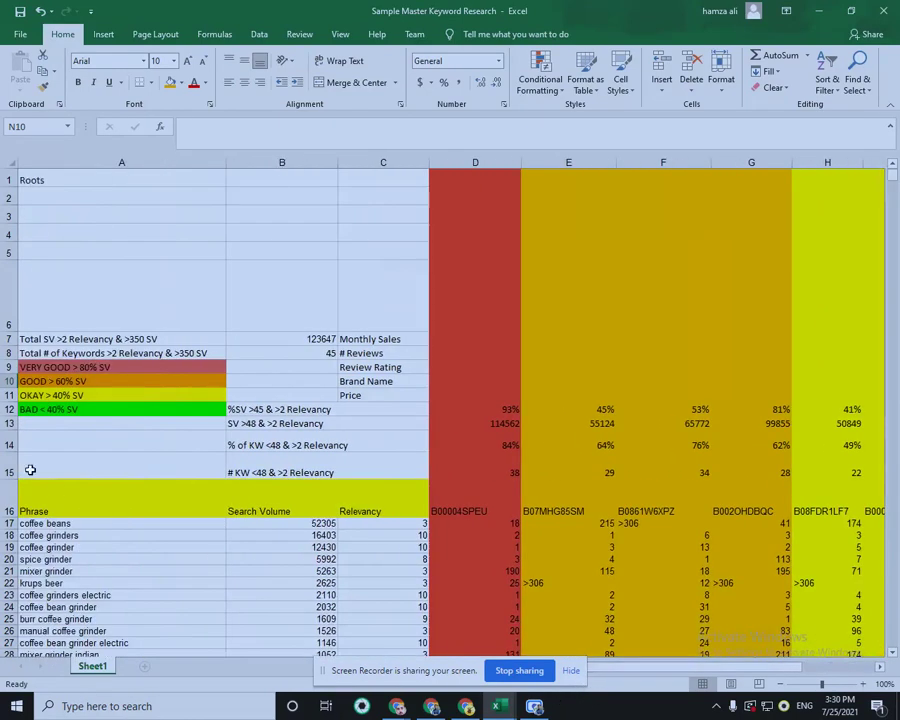
click(76, 408)
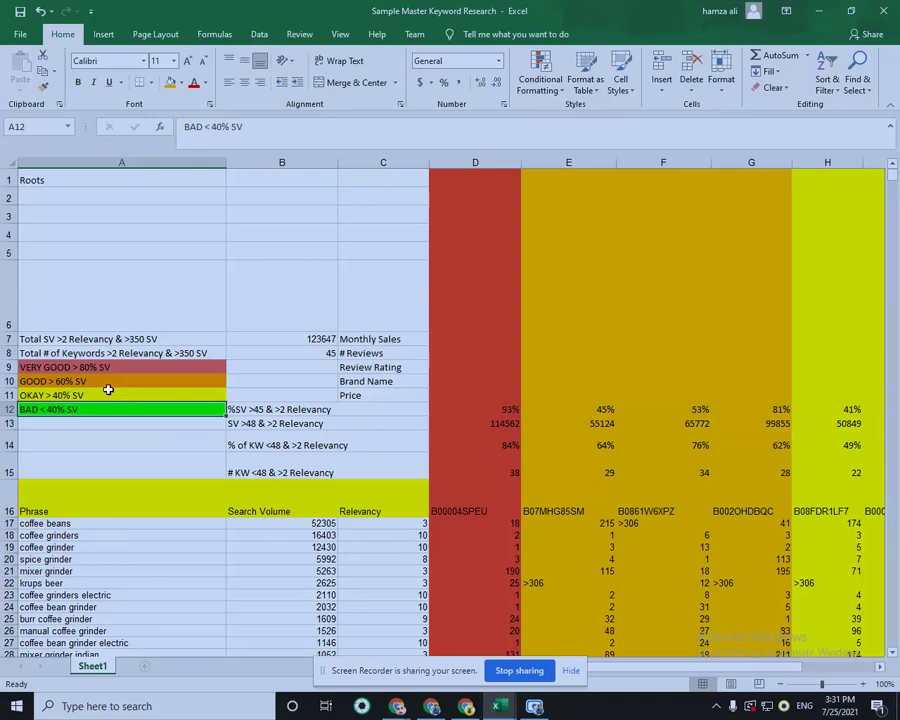
click(404, 338)
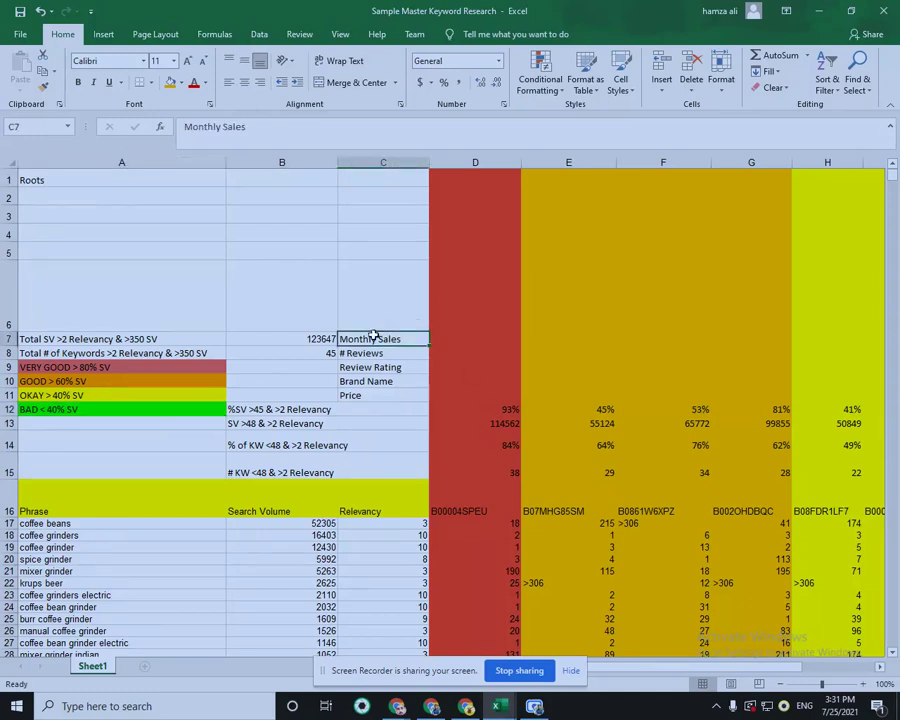
drag(381, 345, 388, 393)
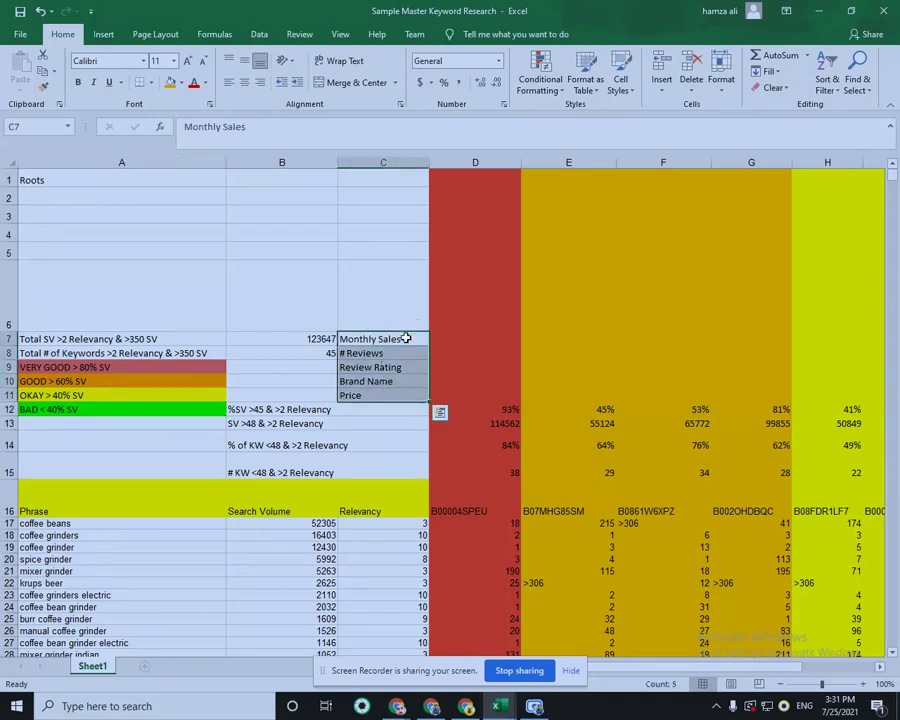
click(462, 304)
click(590, 306)
click(680, 302)
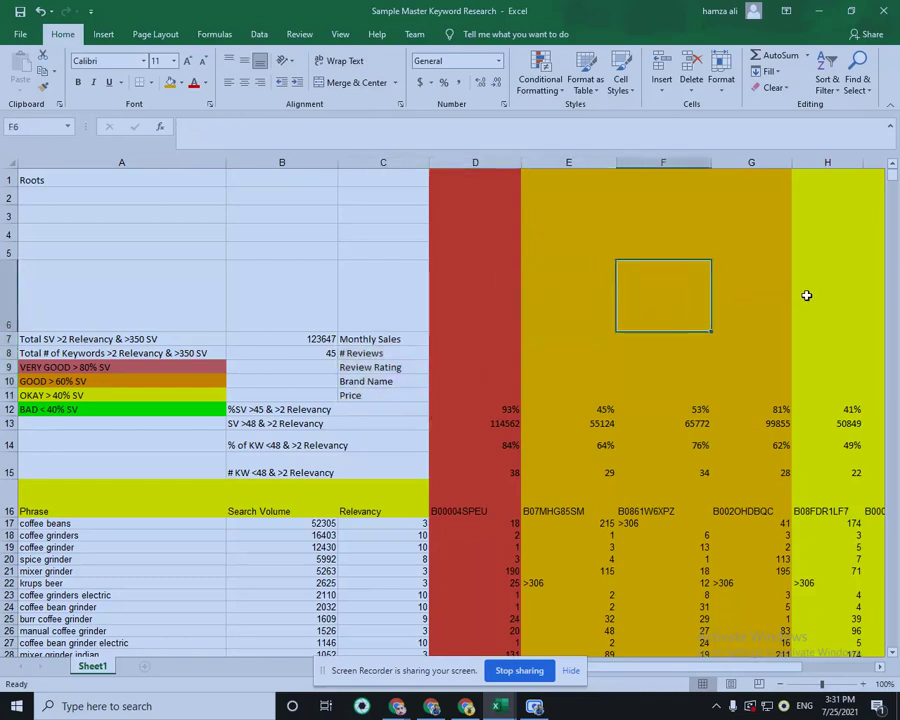
click(488, 308)
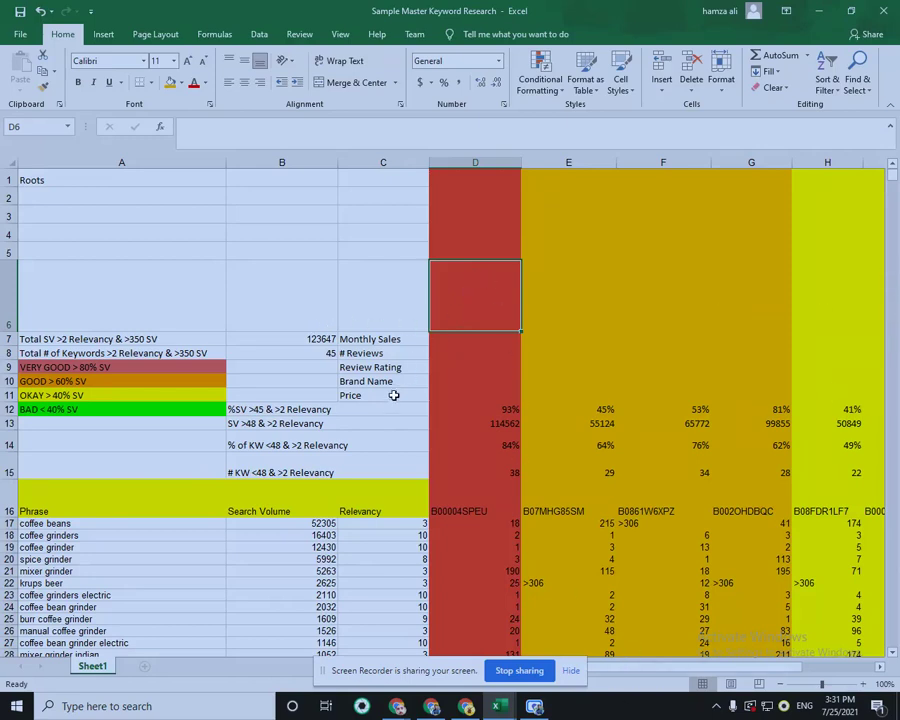
Examine the Monthly Sales, # Reviews, Review Rating, Brand Name and Price rows across product columns D to G.
click(370, 341)
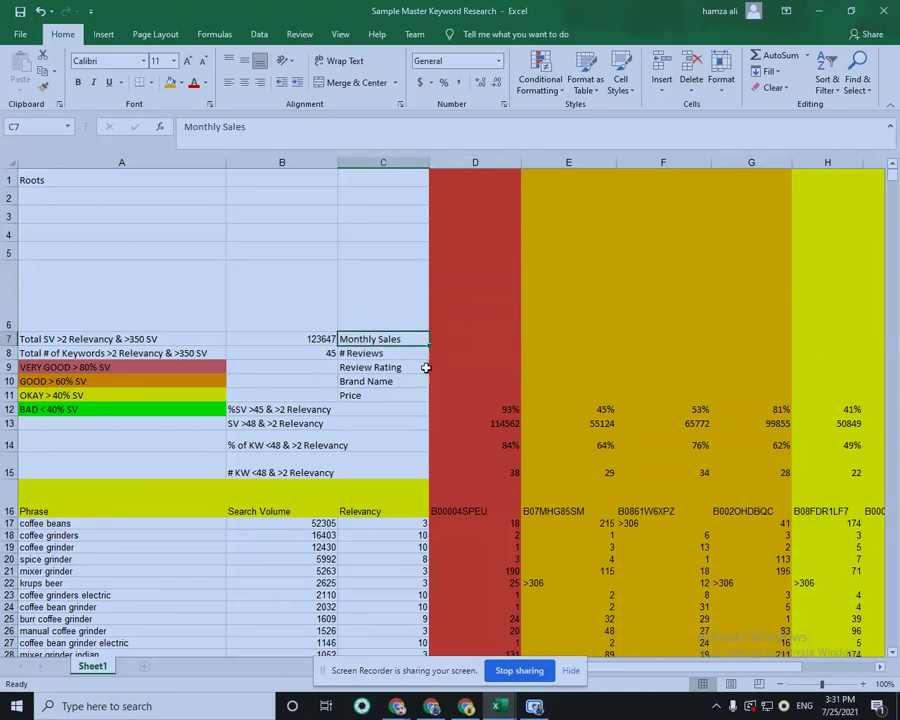
key(Down)
key(Down)
key(Right)
click(569, 366)
click(731, 377)
click(485, 376)
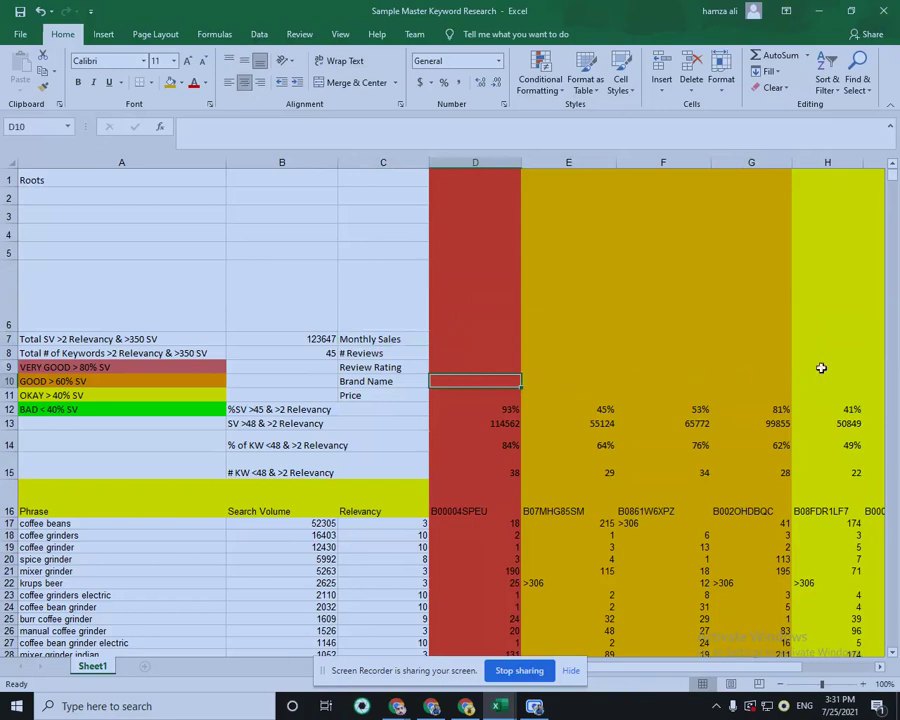
click(490, 392)
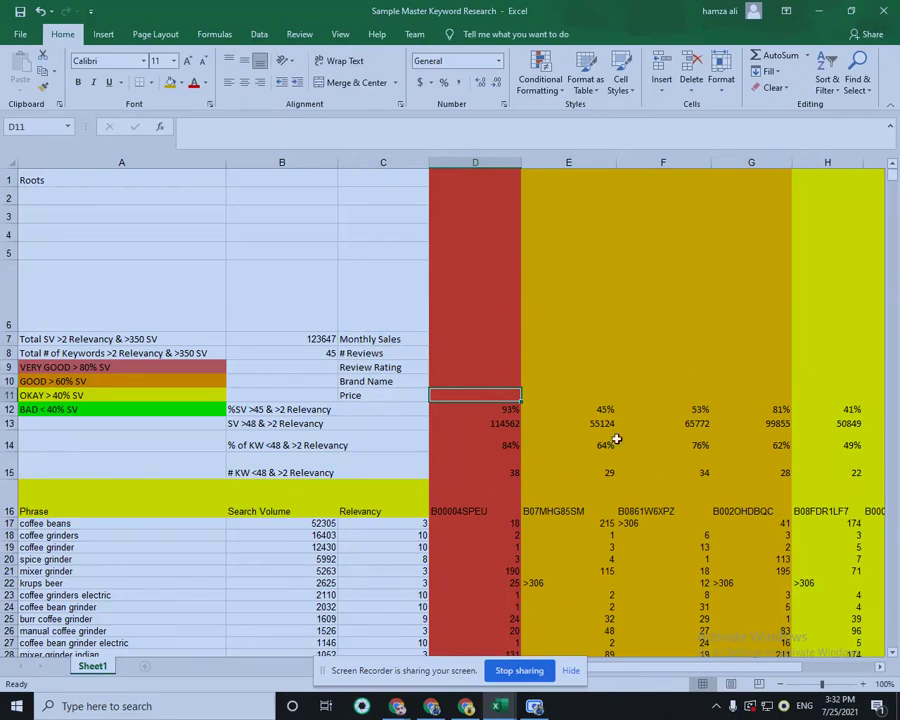
key(Up)
Inspect the row 6 cells of product columns D, E and F above the product detail rows.
click(443, 263)
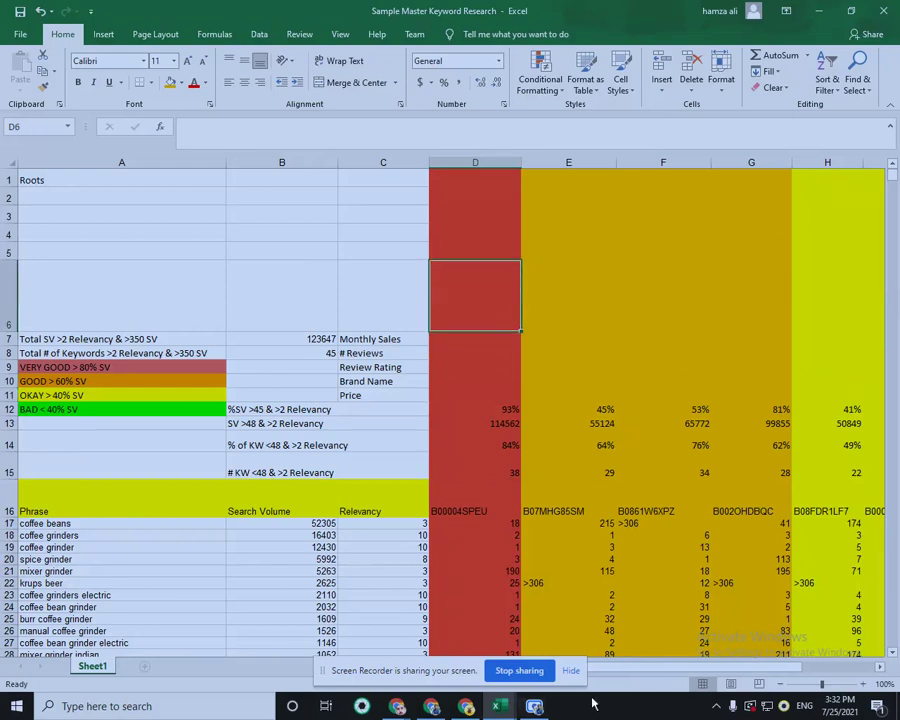
mouse_move(669, 675)
mouse_down()
mouse_move(780, 672)
mouse_move(659, 672)
mouse_move(747, 669)
mouse_move(675, 663)
mouse_up()
key(Right)
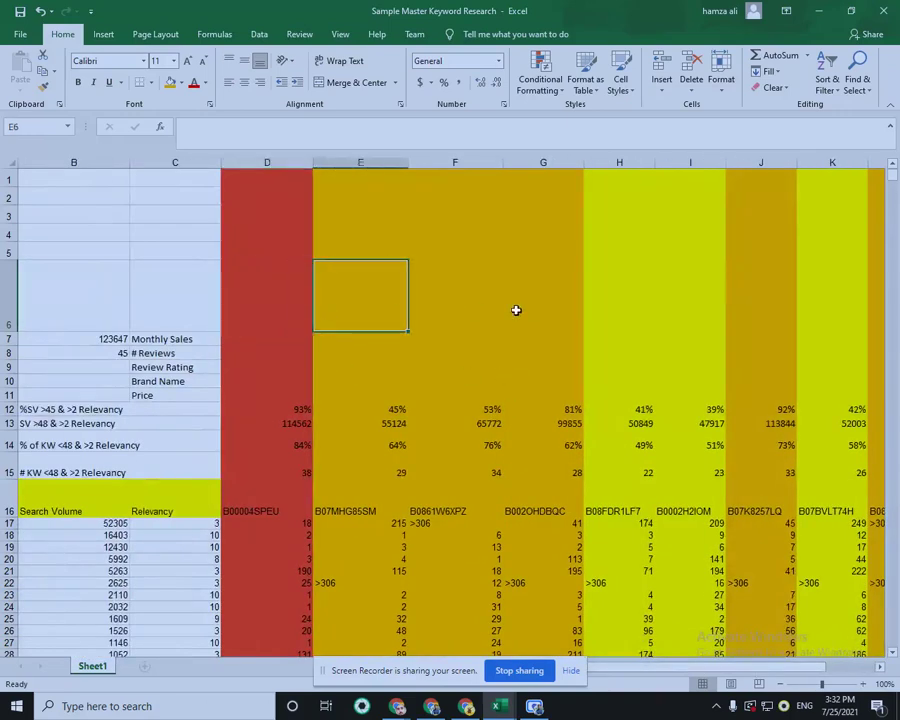
key(Right)
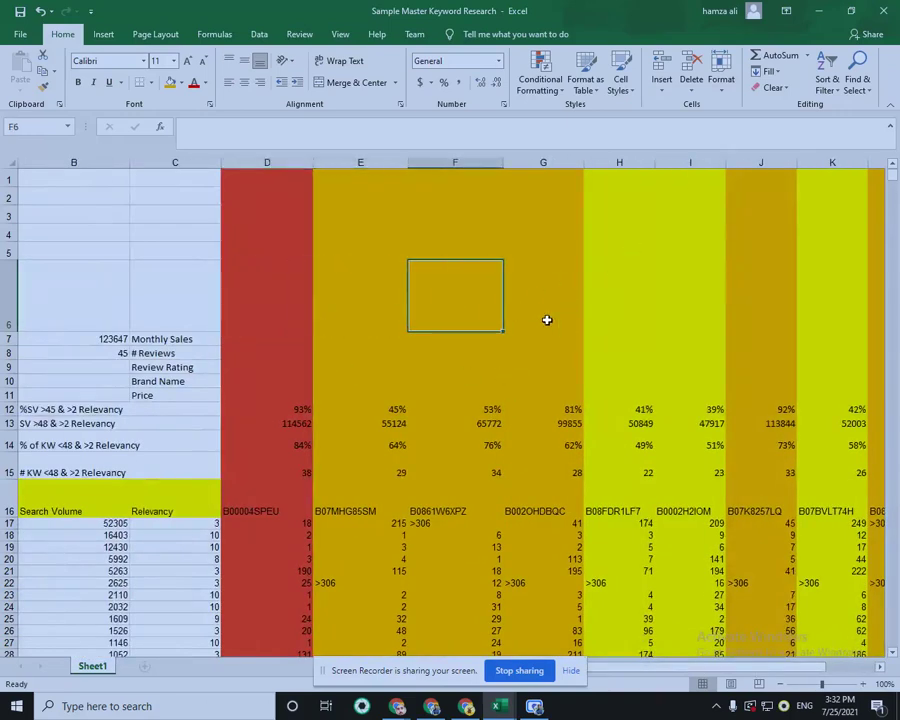
click(290, 300)
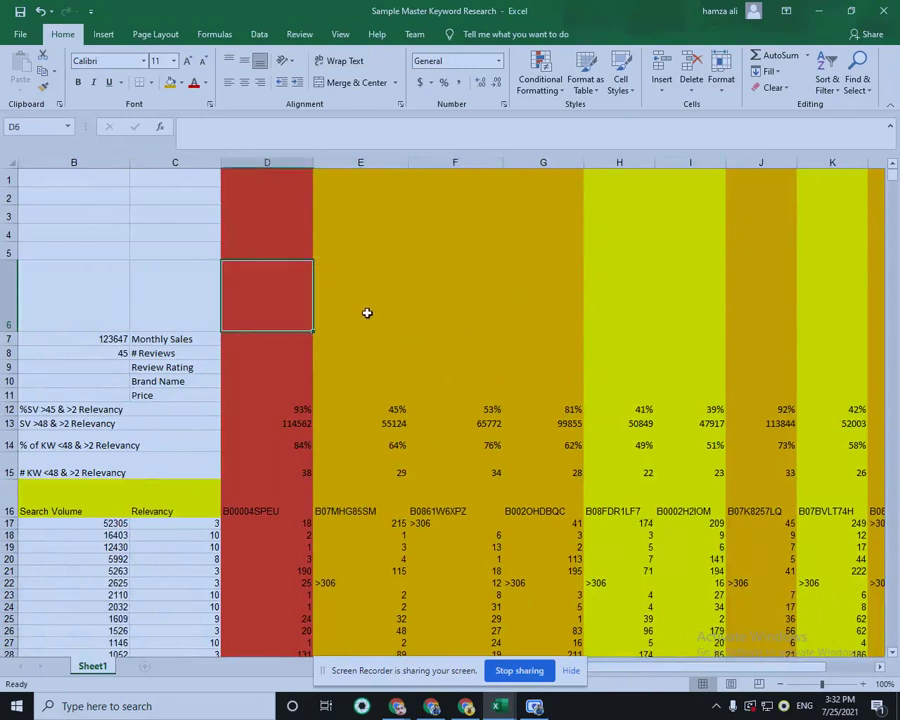
click(315, 293)
drag(293, 295, 15, 307)
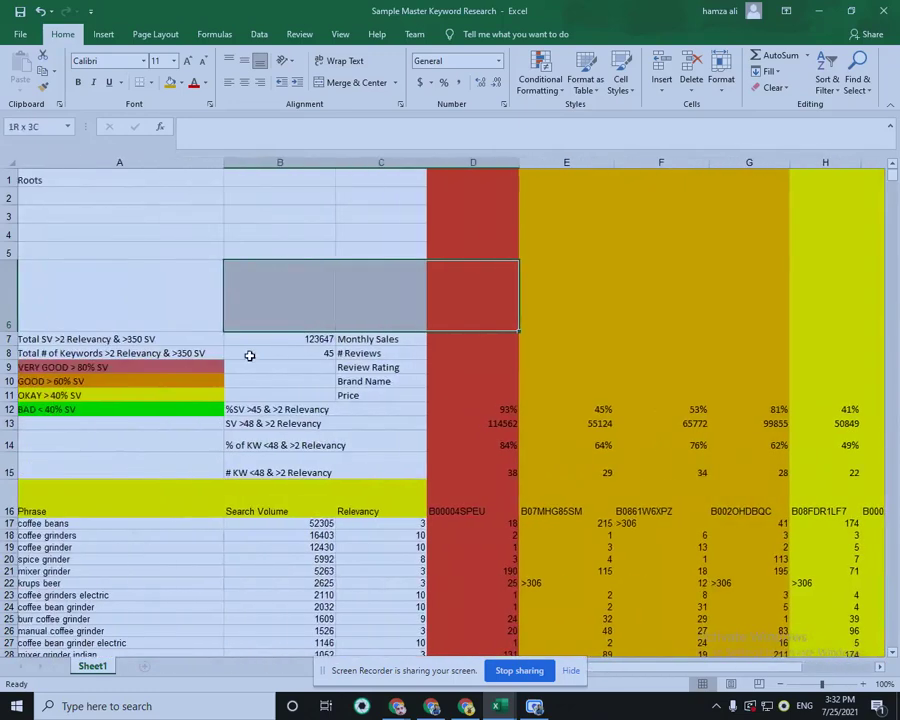
Check the detail cells D6 to D9 for product B00004SPEU and look over the keyword rankings beneath them.
click(464, 320)
click(474, 366)
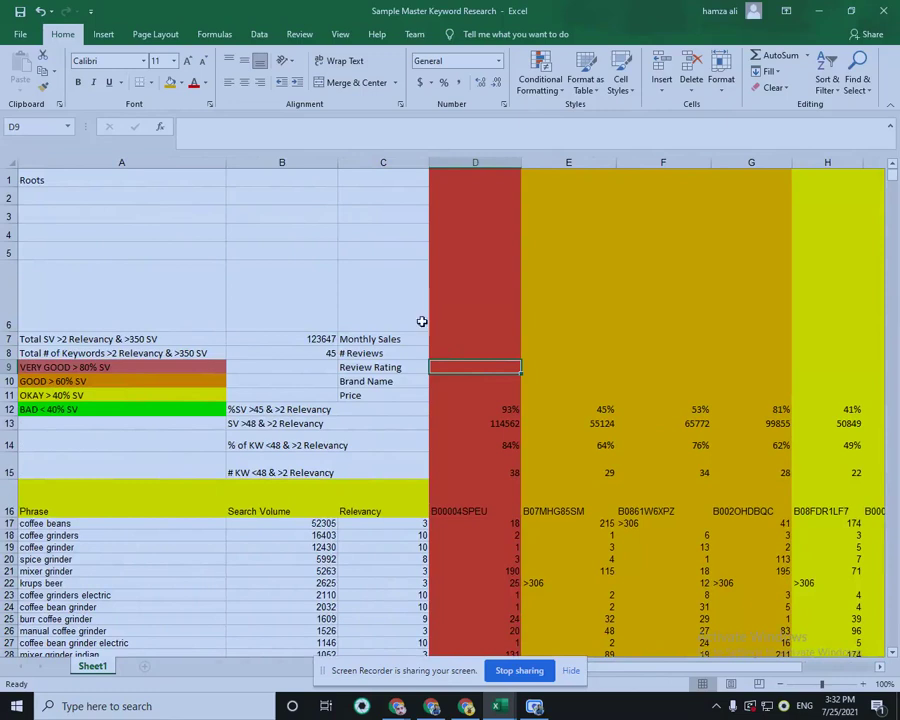
click(453, 339)
click(459, 364)
scroll(473, 421, down, 2)
scroll(464, 420, down, 2)
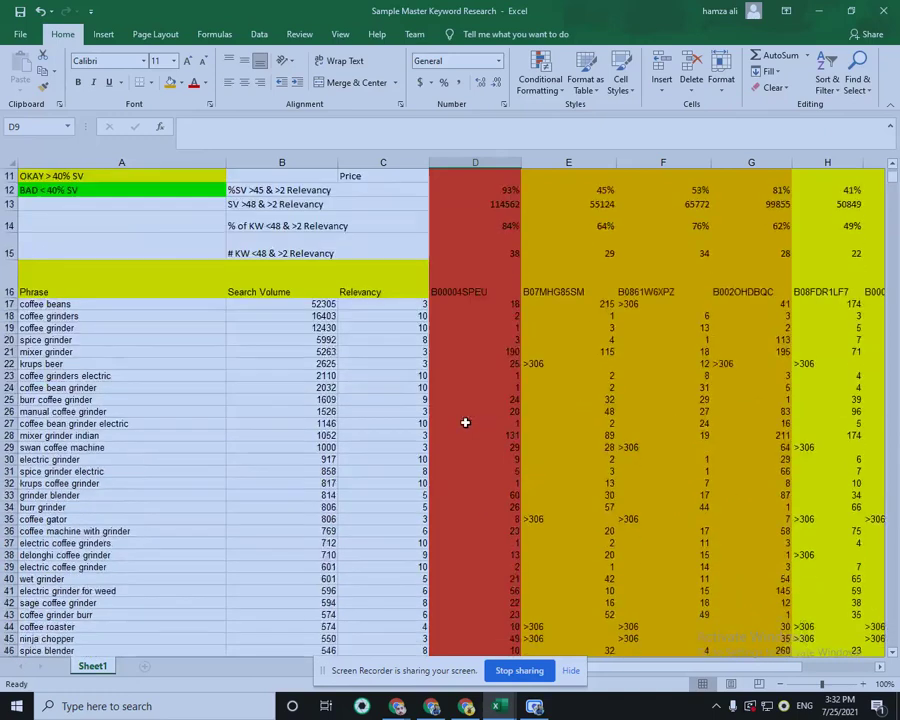
scroll(456, 424, up, 4)
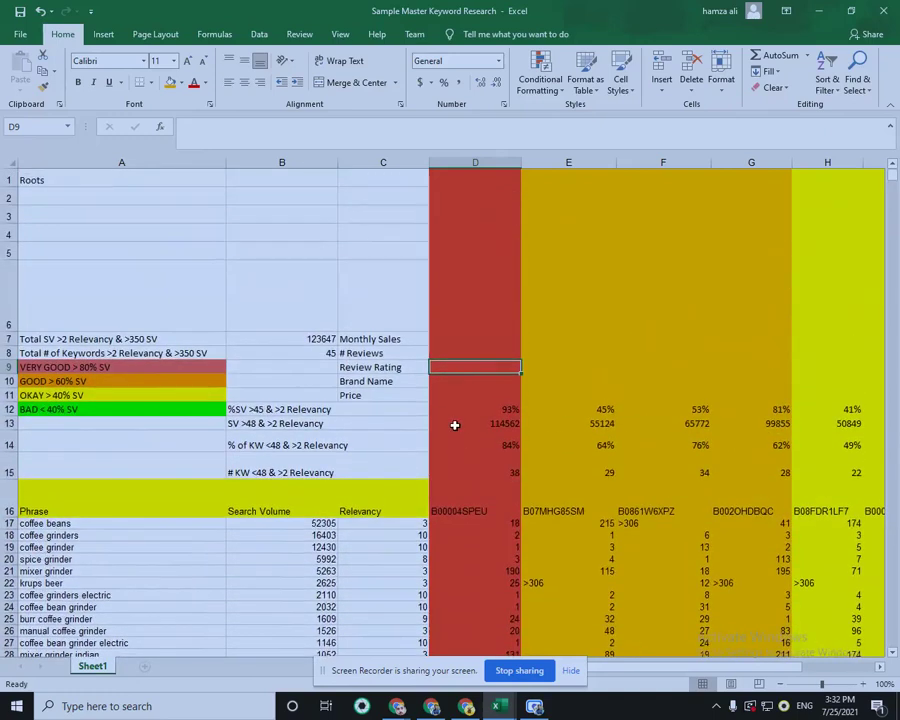